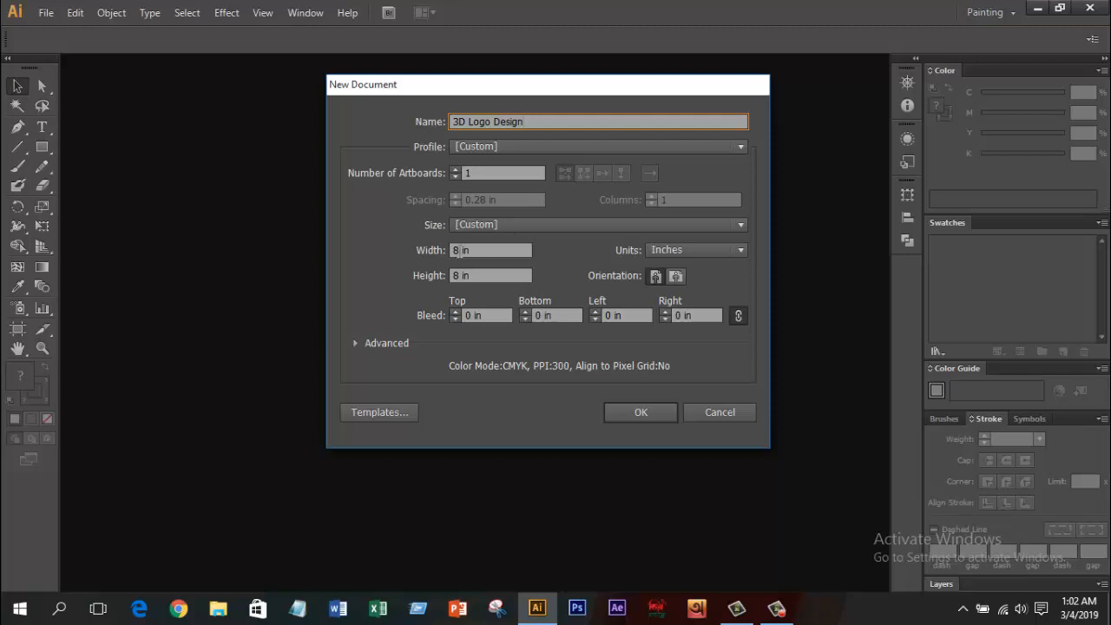
# Step: Create the "3D Logo Design" document at 8 in wide and 5 in high
pyautogui.moveTo(459, 251); pyautogui.dragTo(428, 275)
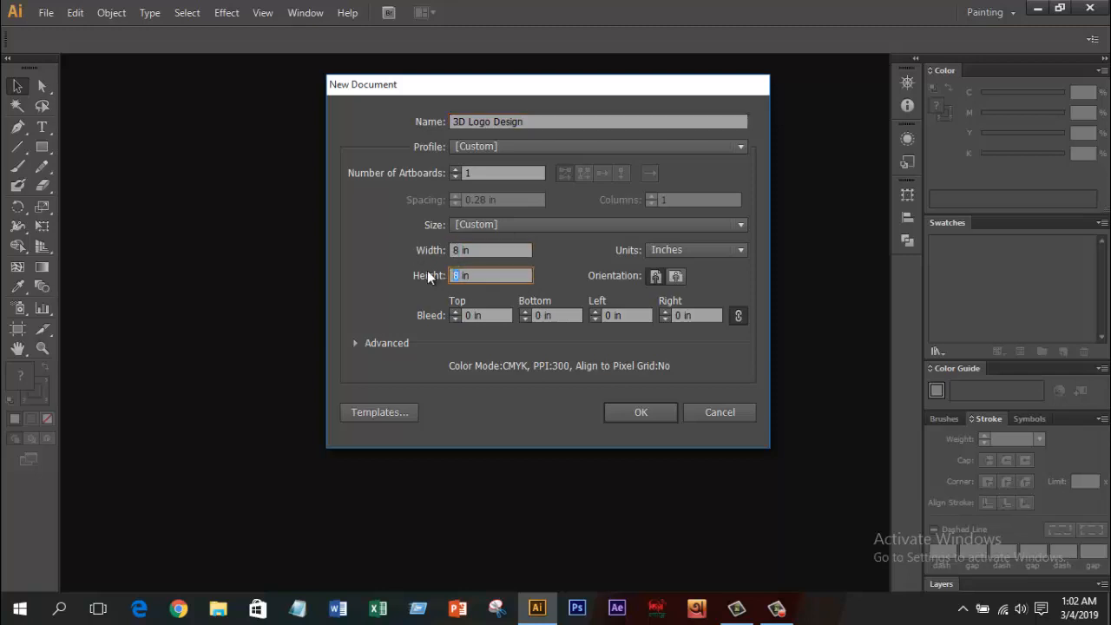
pyautogui.write('5')
pyautogui.click(640, 417)
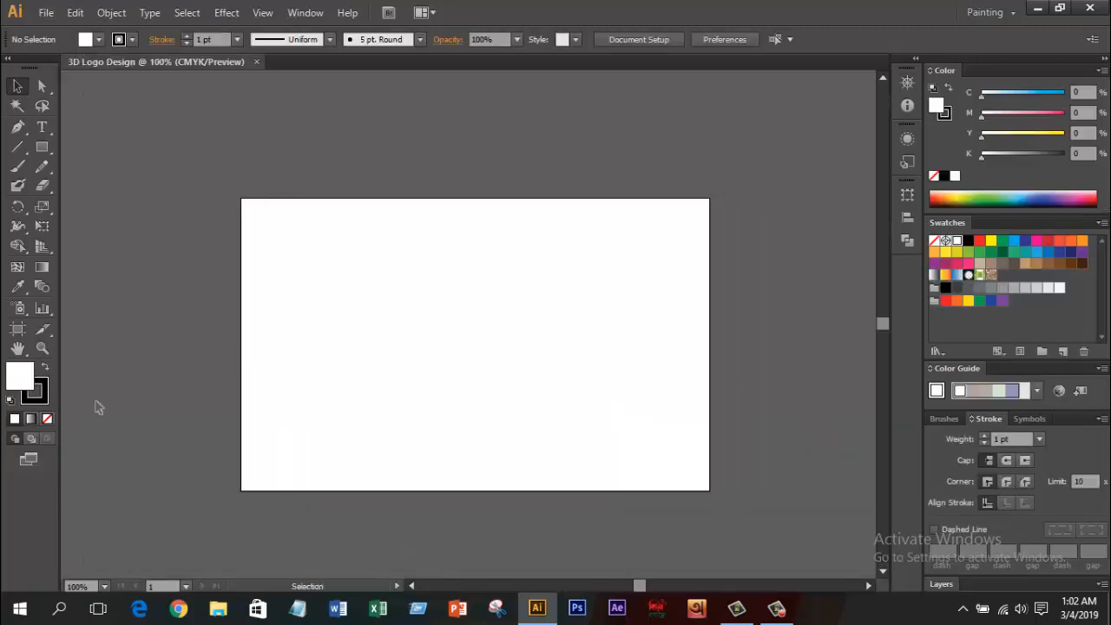
# Step: Turn off the stroke and draw a circle outward from the centre of the artboard with the Ellipse tool
pyautogui.click(46, 392)
pyautogui.click(47, 419)
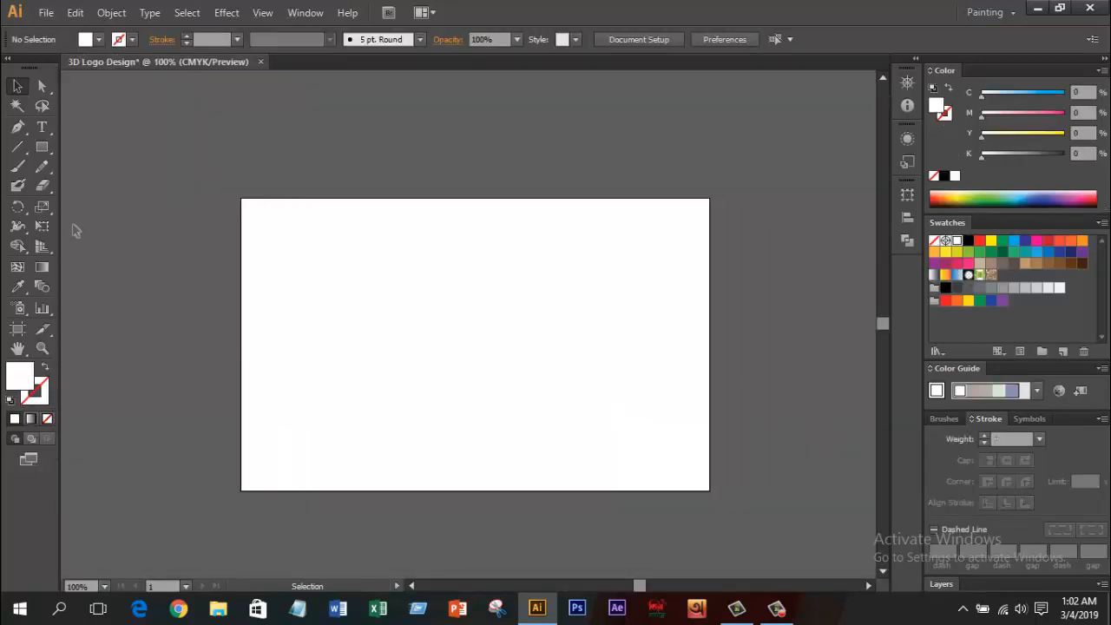
pyautogui.moveTo(42, 147); pyautogui.dragTo(106, 184)
pyautogui.moveTo(474, 333); pyautogui.dragTo(533, 371)
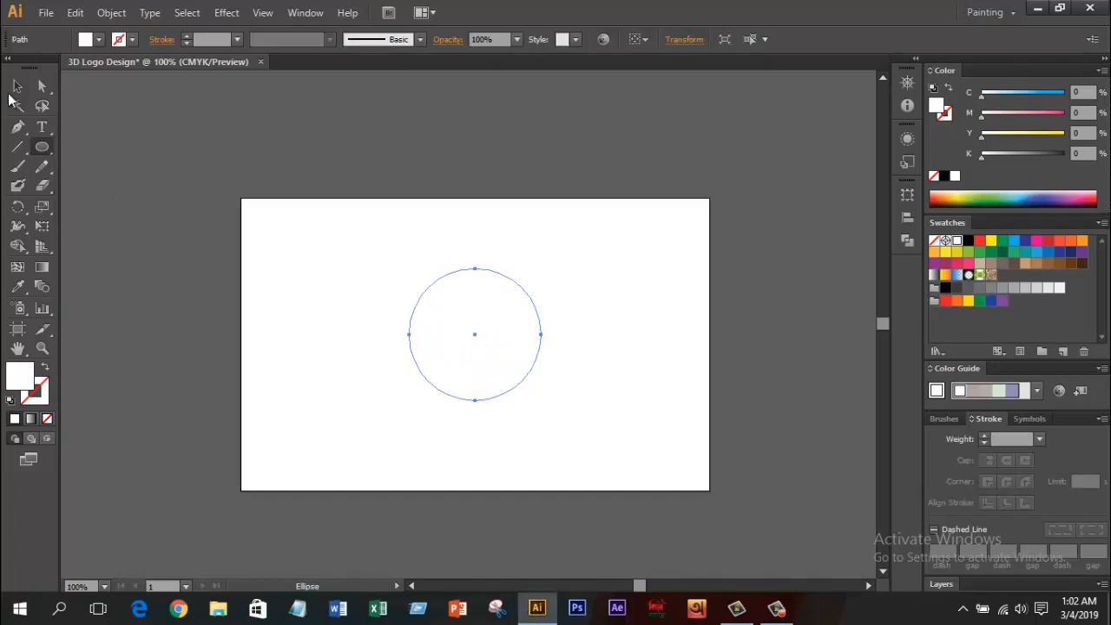
pyautogui.press('v')
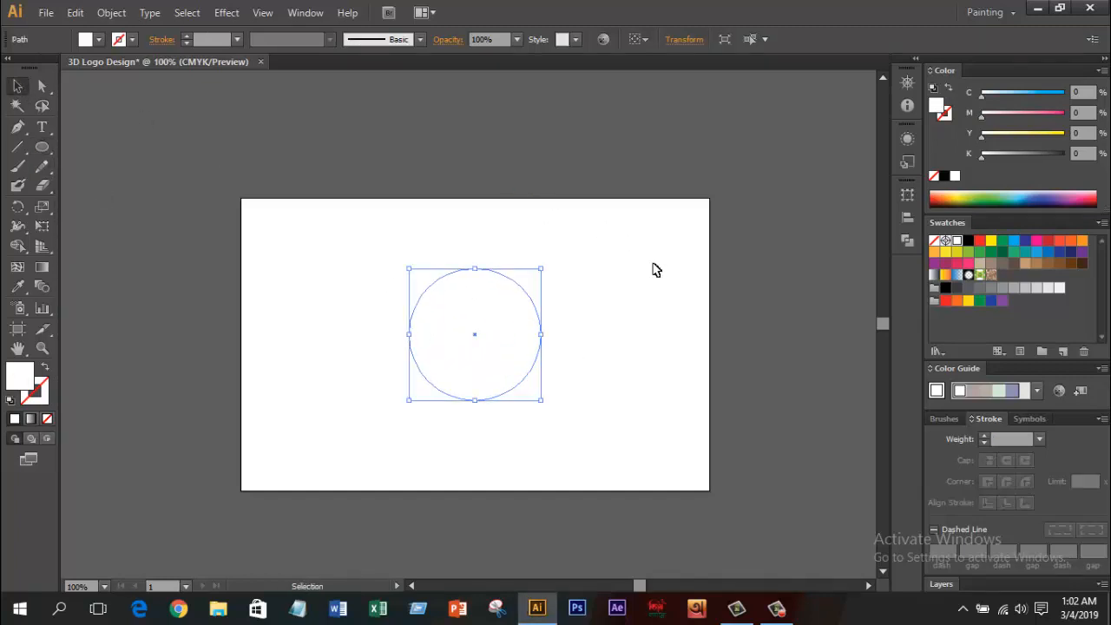
# Step: Fill the circle with dark maroon (#5E0123) and shift it slightly to the right
pyautogui.click(1090, 194)
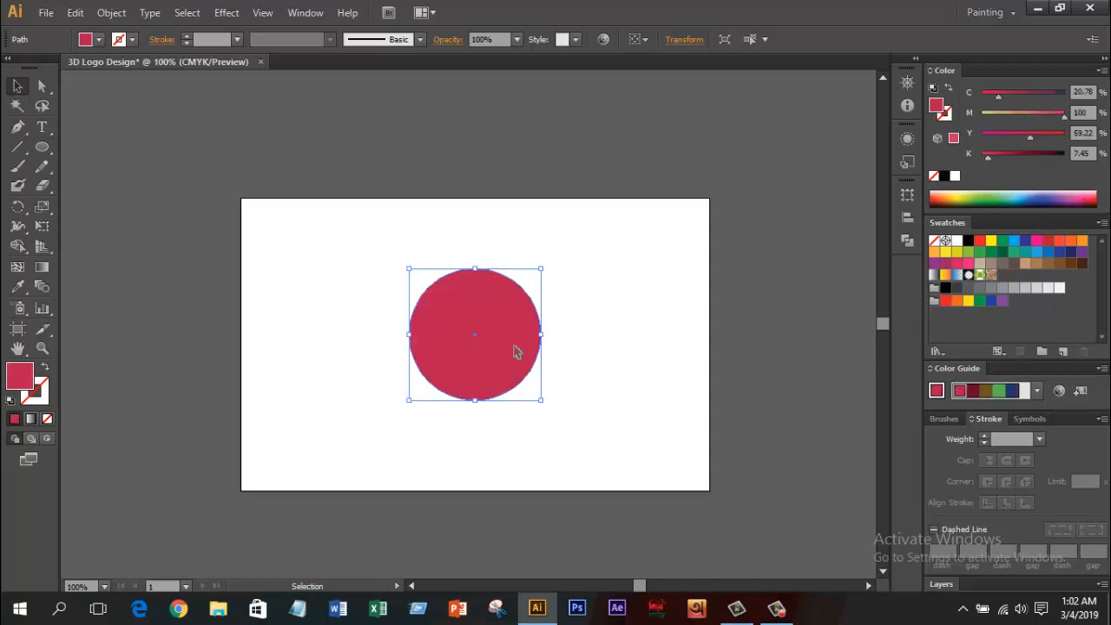
pyautogui.doubleClick(31, 380)
pyautogui.moveTo(811, 287); pyautogui.dragTo(851, 317)
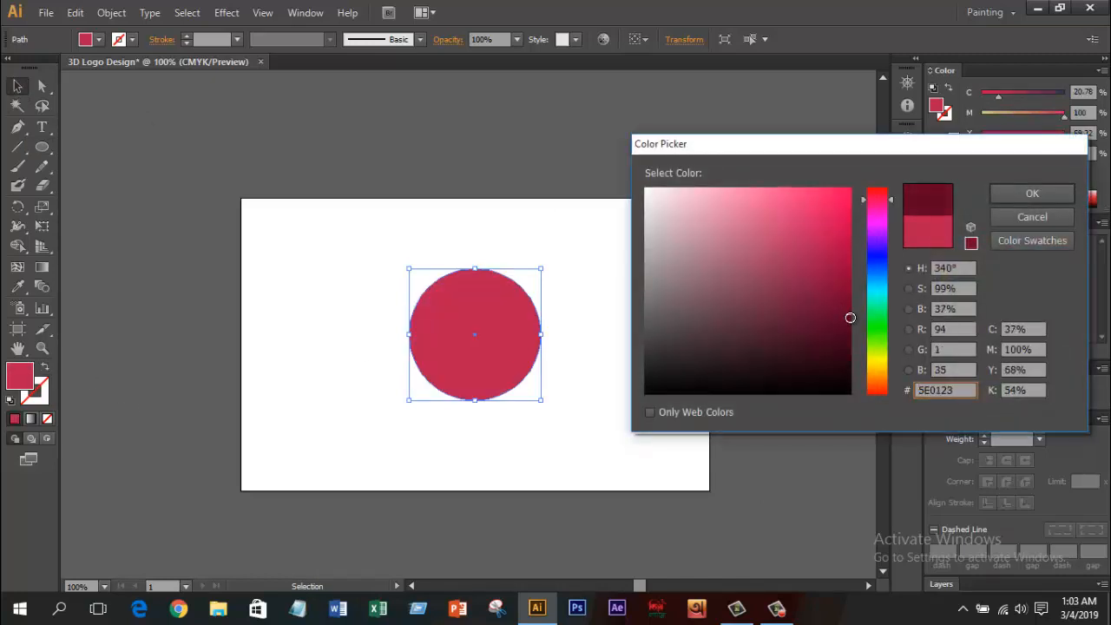
pyautogui.click(1033, 193)
pyautogui.hotkey('ctrl', 'shift', 'a')
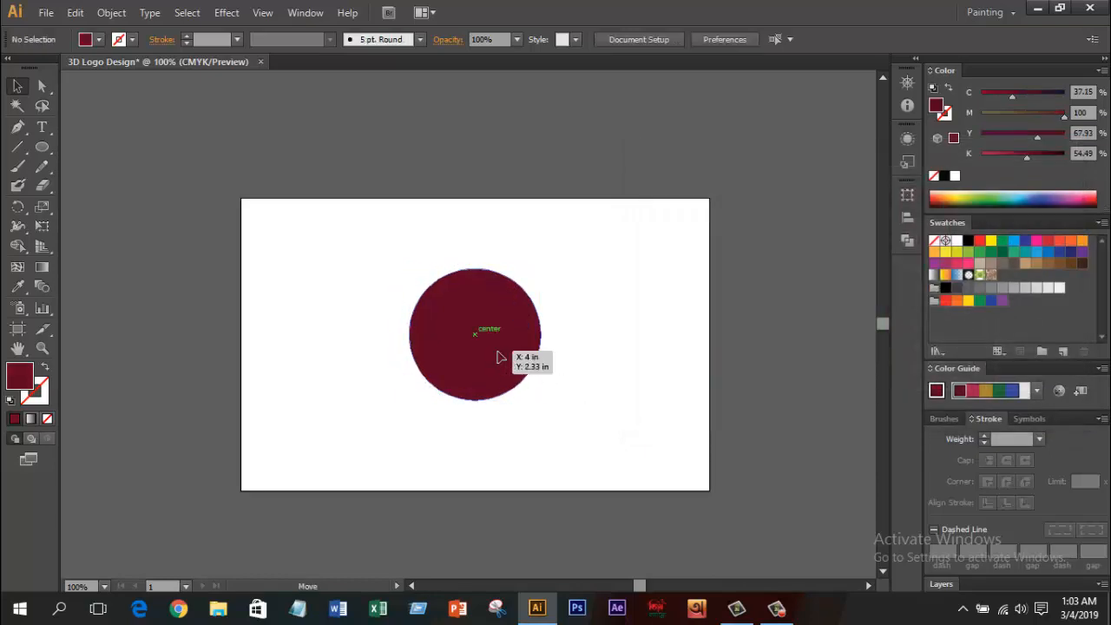
pyautogui.moveTo(499, 357); pyautogui.dragTo(508, 358)
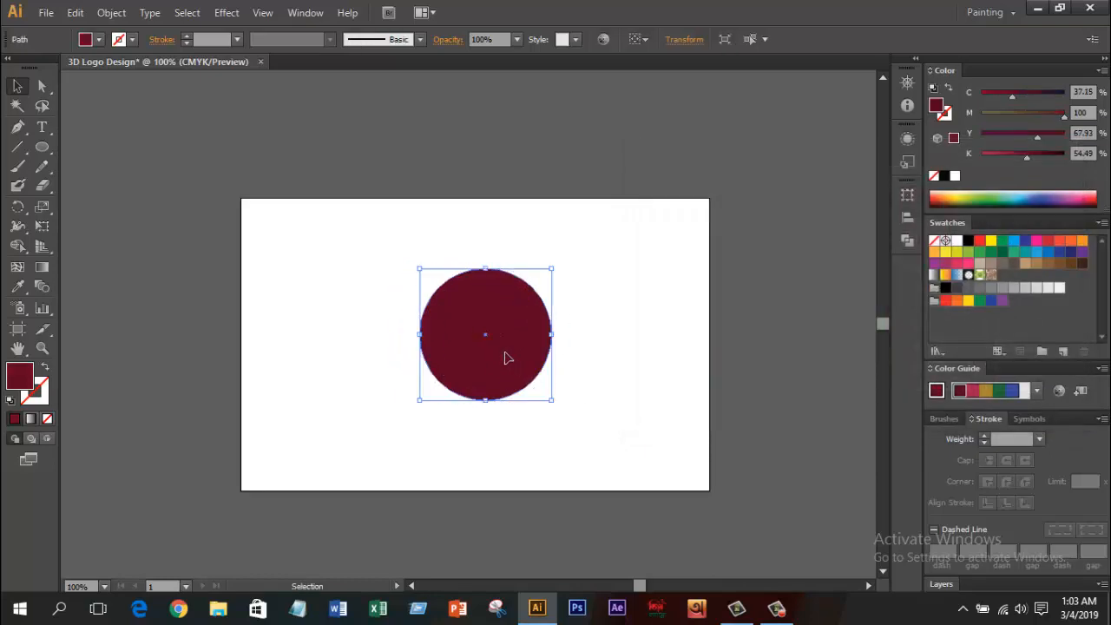
# Step: Paste a copy of the maroon circle in front, shrink it about its centre and fill it blue (C 85, M 50, Y 0, K 0)
pyautogui.click(74, 12)
pyautogui.click(113, 90)
pyautogui.click(74, 12)
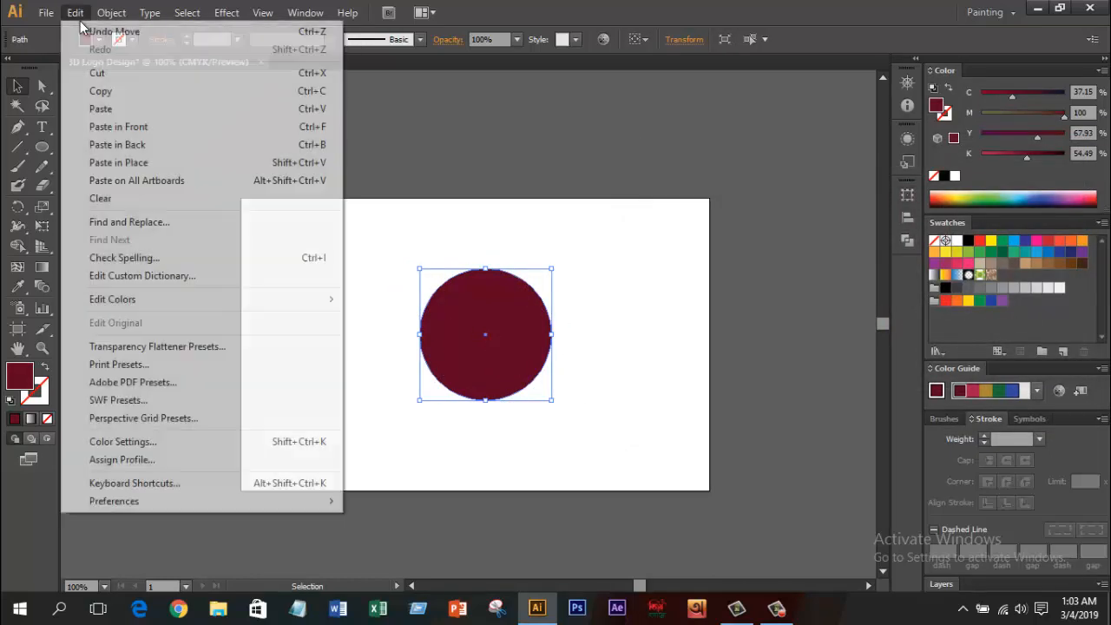
pyautogui.click(153, 125)
pyautogui.moveTo(550, 270)
pyautogui.mouseDown()
pyautogui.moveTo(527, 278)
pyautogui.moveTo(541, 284)
pyautogui.mouseUp()
pyautogui.click(1048, 252)
# Step: Align the blue and maroon circles along their right edges
pyautogui.moveTo(434, 251); pyautogui.dragTo(575, 401)
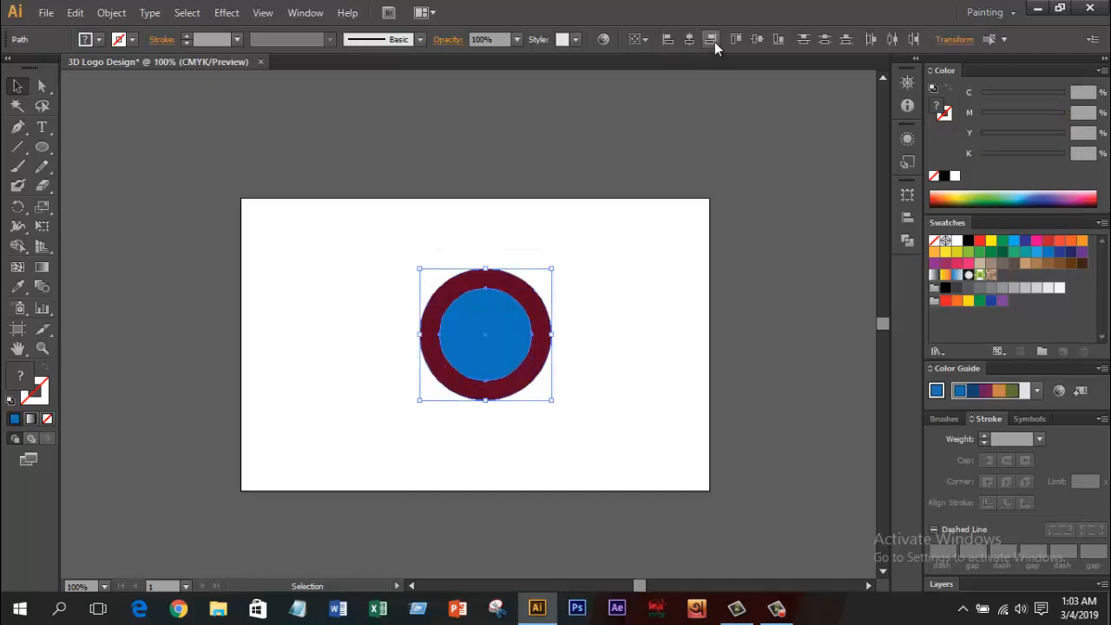
pyautogui.click(712, 39)
pyautogui.click(631, 255)
# Step: Paste a copy of the blue circle in front and shrink it about its centre
pyautogui.scroll(1, 607, 338)
pyautogui.click(454, 330)
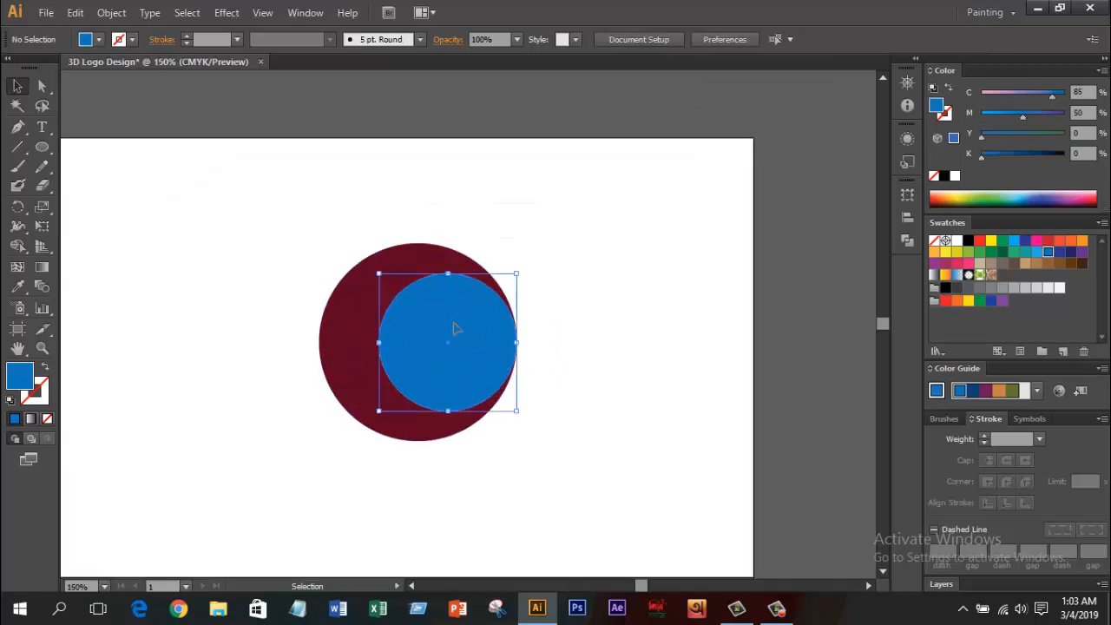
pyautogui.click(74, 14)
pyautogui.click(103, 92)
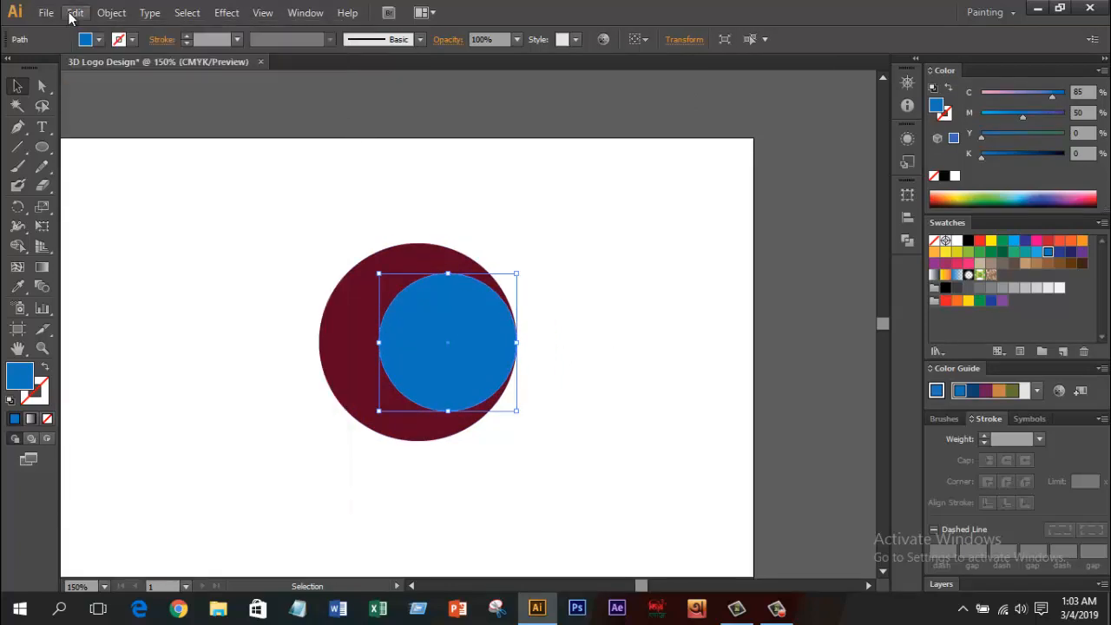
pyautogui.click(74, 12)
pyautogui.click(170, 128)
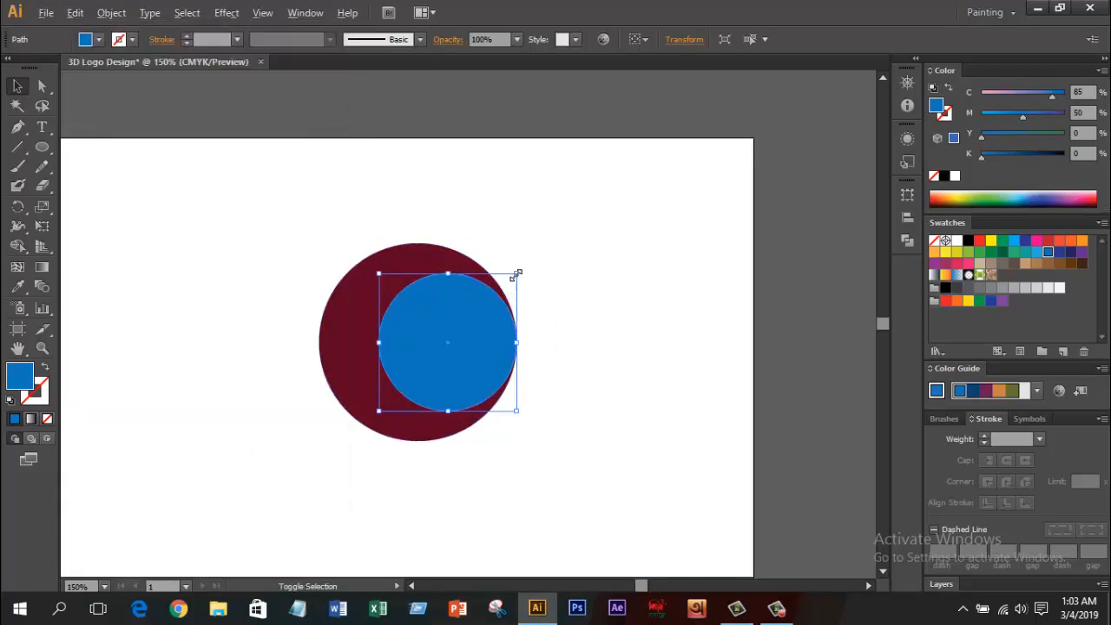
pyautogui.moveTo(516, 275); pyautogui.dragTo(504, 278)
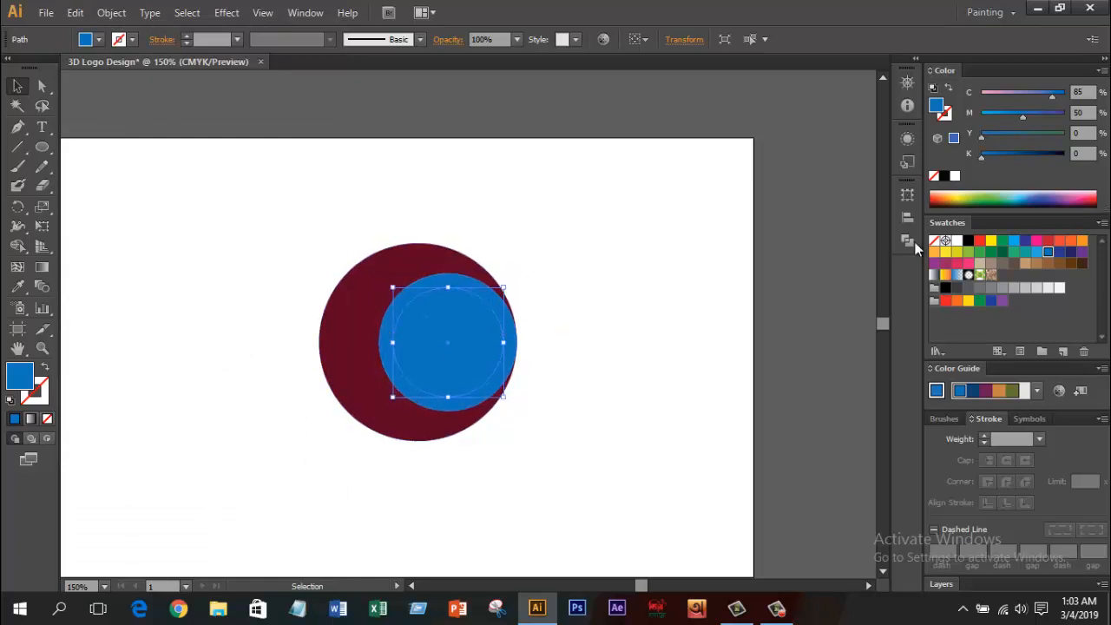
# Step: Fill the smaller copy light blue (C 100, M 0, Y 0, K 0) and move it left to touch the blue circle's left edge
pyautogui.click(1013, 243)
pyautogui.moveTo(483, 367); pyautogui.dragTo(455, 368)
pyautogui.click(573, 356)
# Step: Paste a copy of the light blue circle in front and shrink it about its centre
pyautogui.scroll(1, 422, 365)
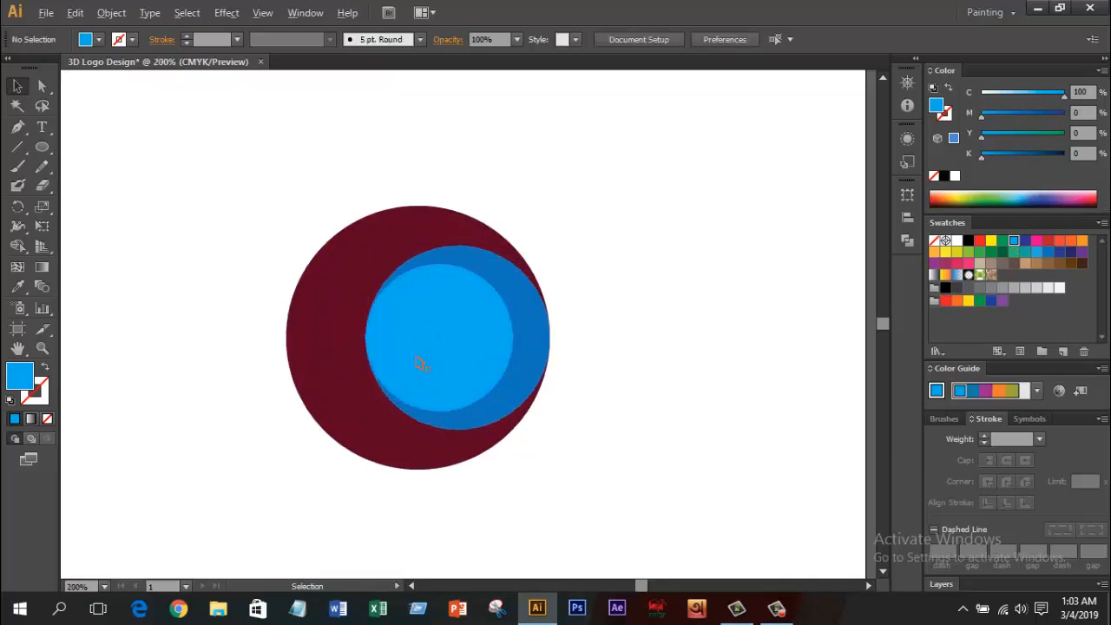
pyautogui.click(456, 350)
pyautogui.click(75, 13)
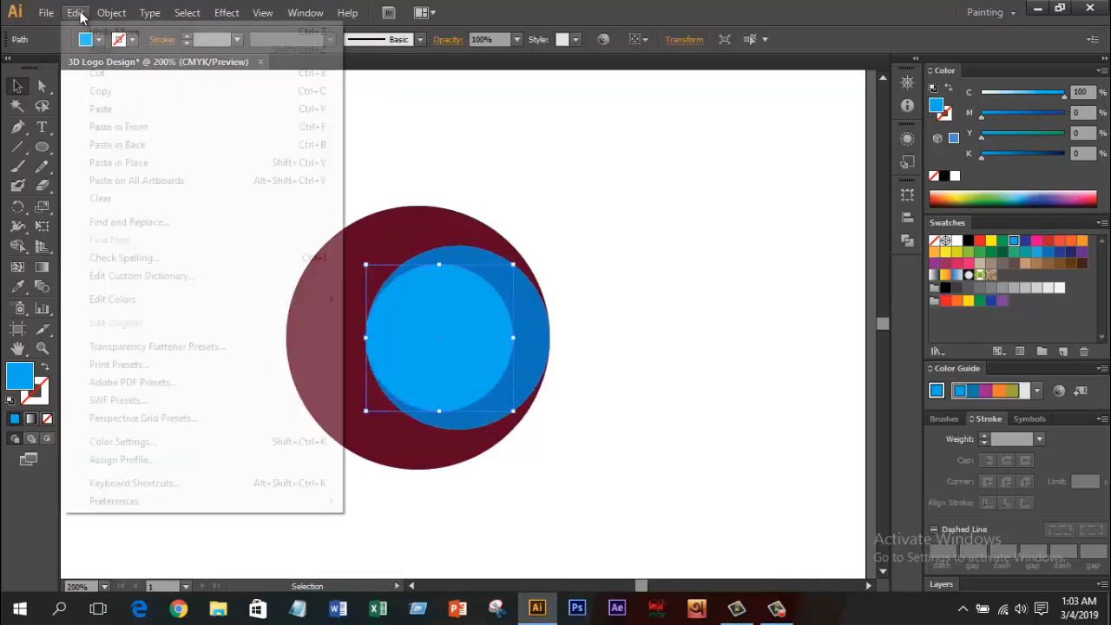
pyautogui.click(105, 91)
pyautogui.click(77, 14)
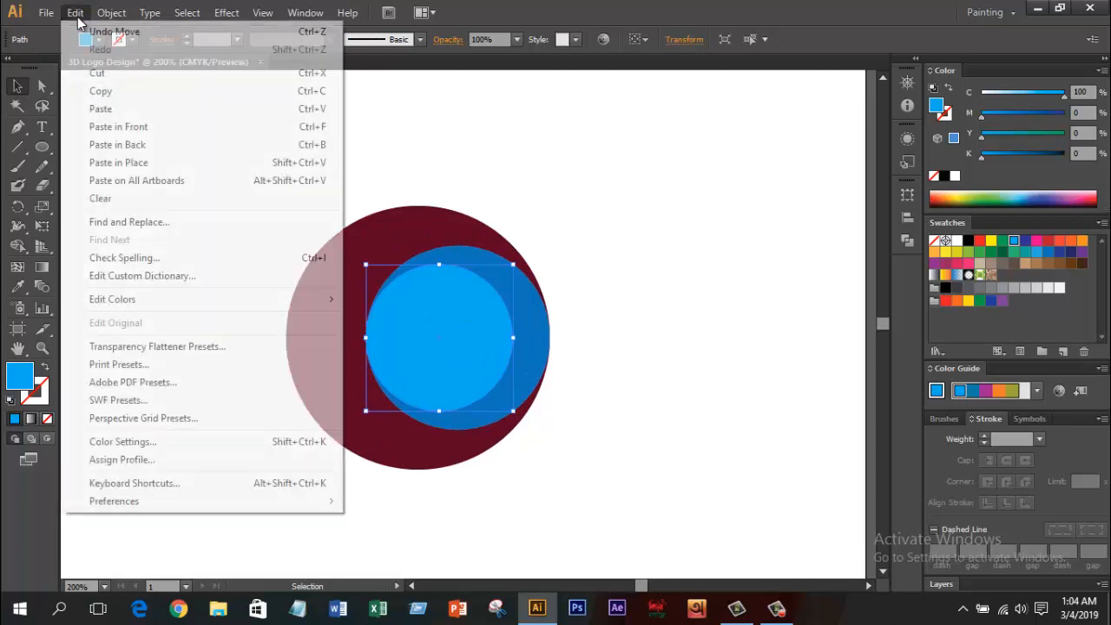
pyautogui.click(132, 128)
pyautogui.moveTo(513, 265); pyautogui.dragTo(496, 281)
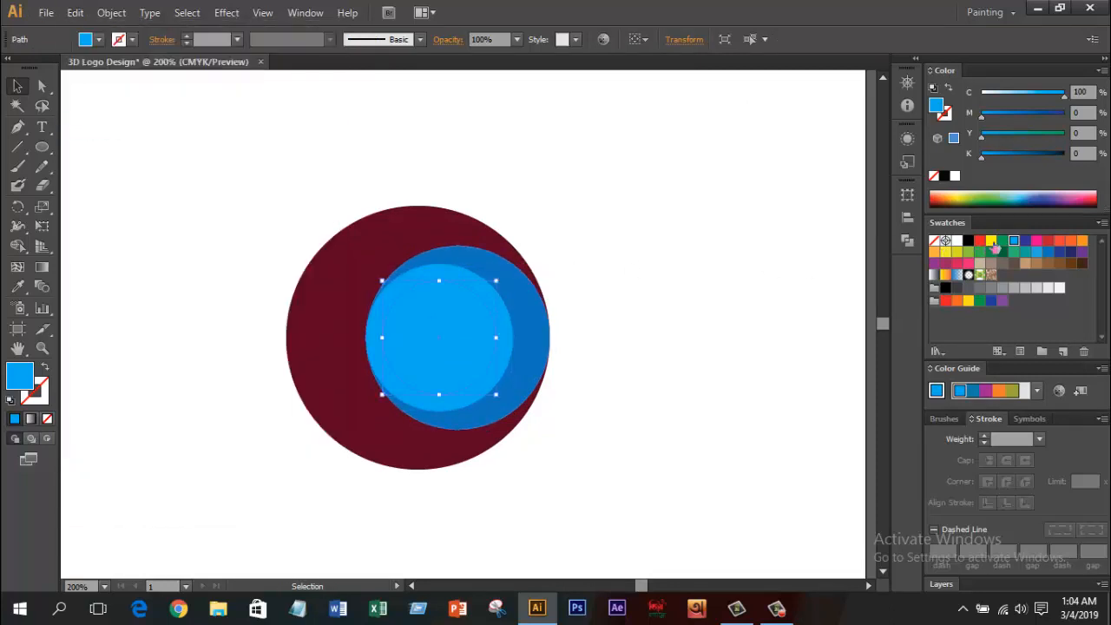
# Step: Fill the smallest circle teal (C 80, M 10, Y 45, K 0) and move it left to touch the light blue circle's left edge
pyautogui.click(1025, 253)
pyautogui.click(657, 313)
pyautogui.moveTo(455, 355); pyautogui.dragTo(438, 355)
pyautogui.click(608, 365)
# Step: Apply a linear gradient to the large maroon circle with both colour stops set to red (C=15 M=100 Y=90 K=10)
pyautogui.scroll(-3, 584, 315)
pyautogui.scroll(2, 573, 338)
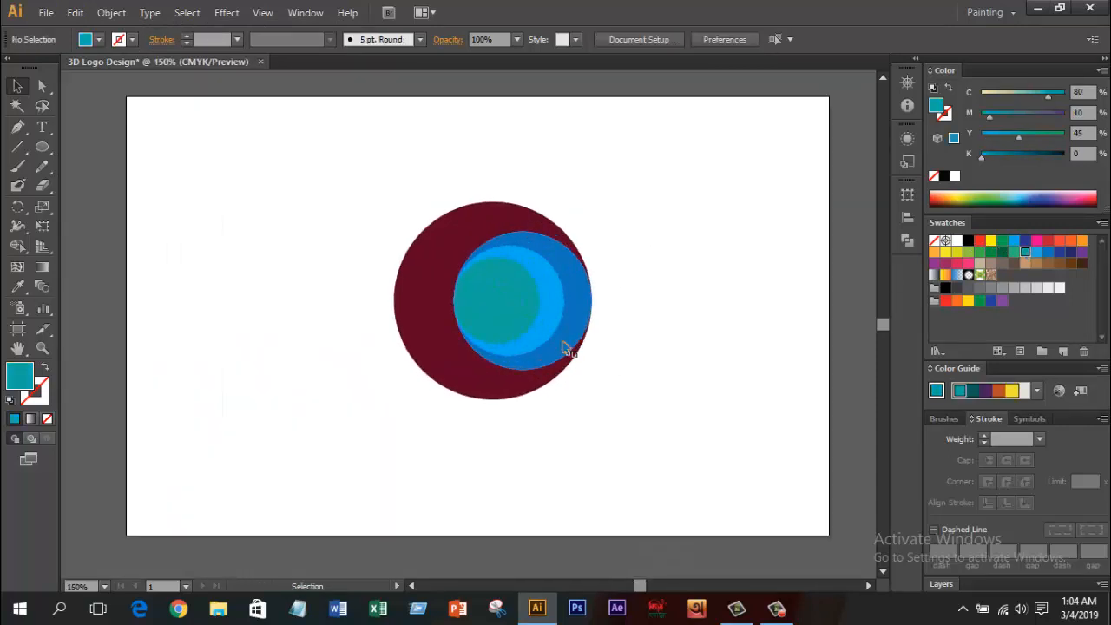
pyautogui.scroll(1, 564, 346)
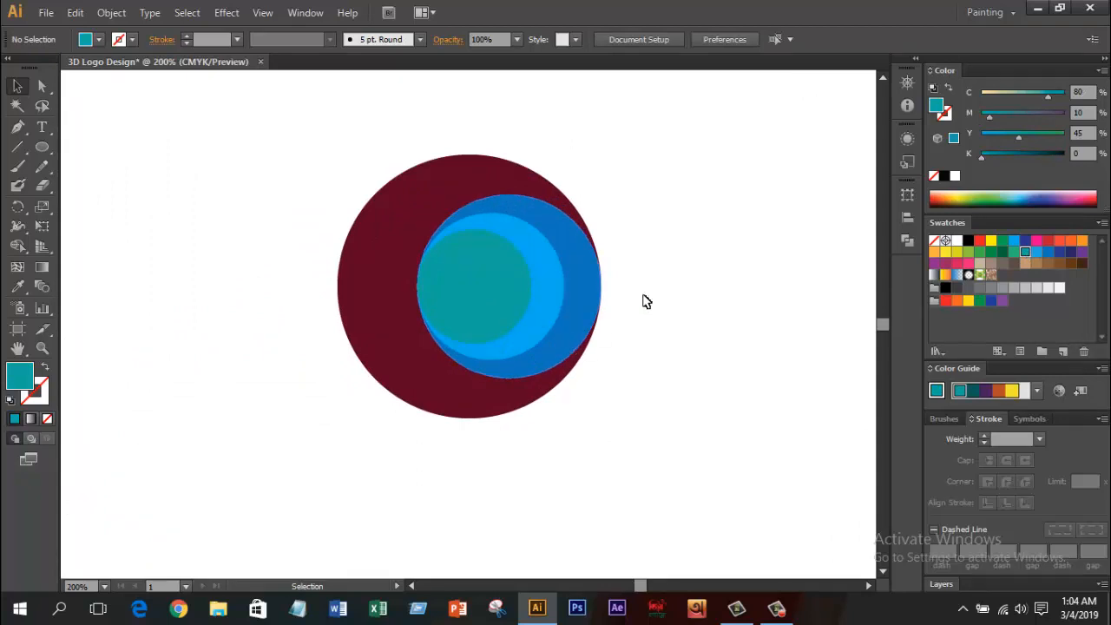
pyautogui.scroll(-1, 670, 300)
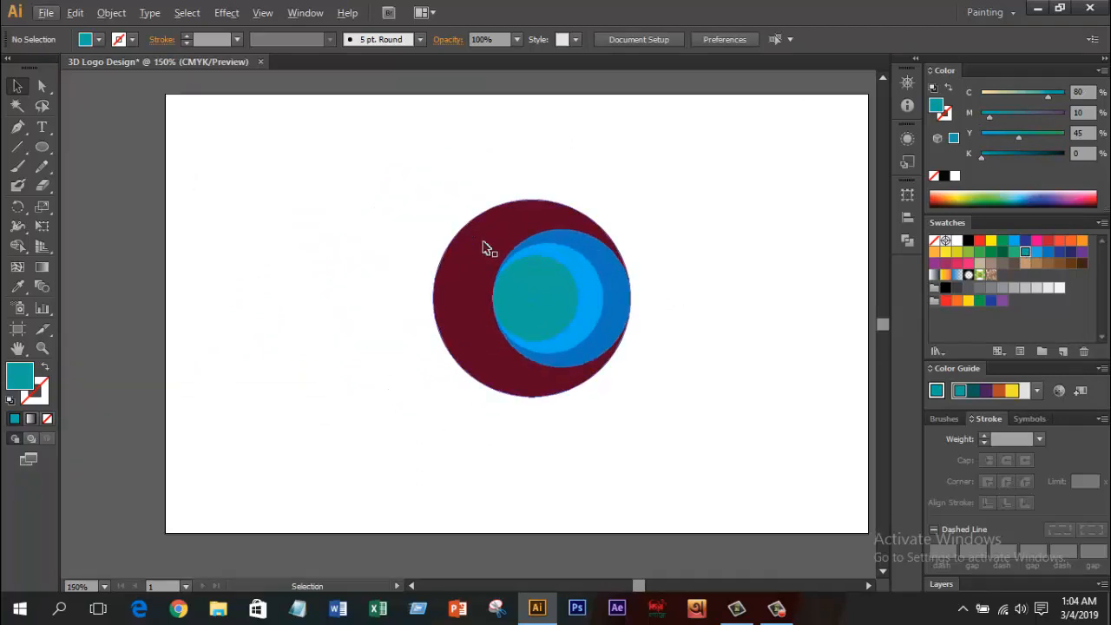
pyautogui.click(486, 243)
pyautogui.click(30, 419)
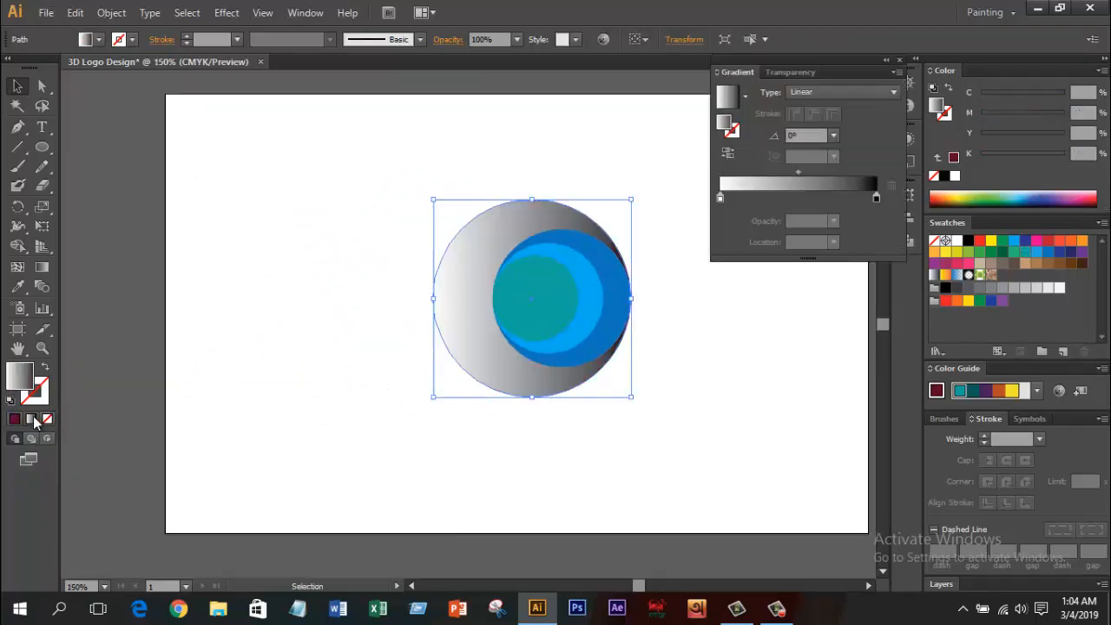
pyautogui.click(720, 198)
pyautogui.doubleClick(722, 198)
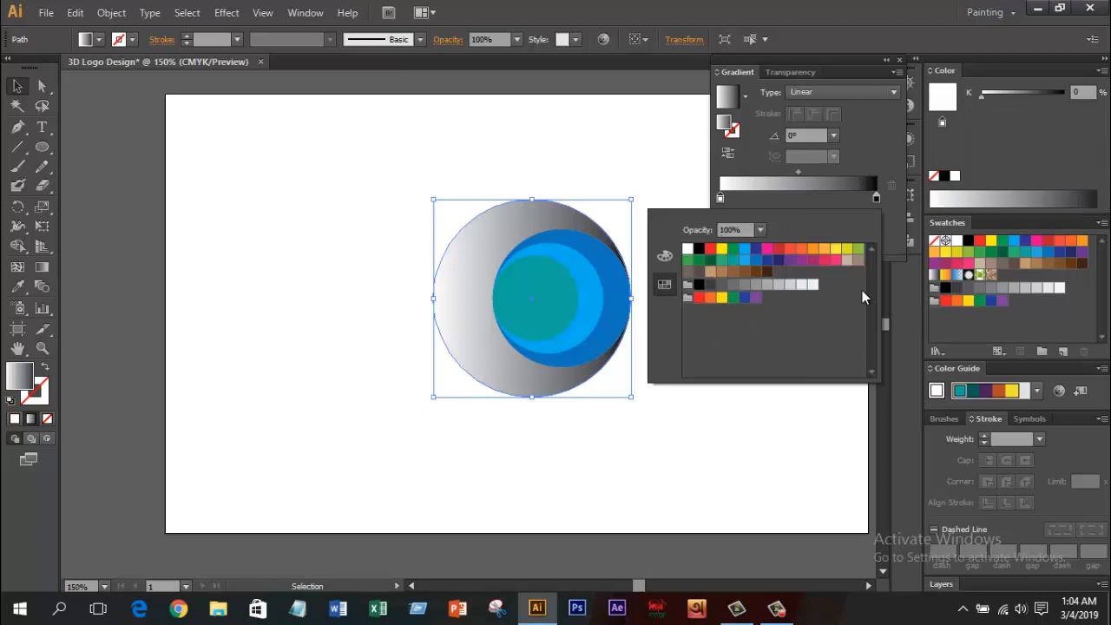
pyautogui.click(779, 249)
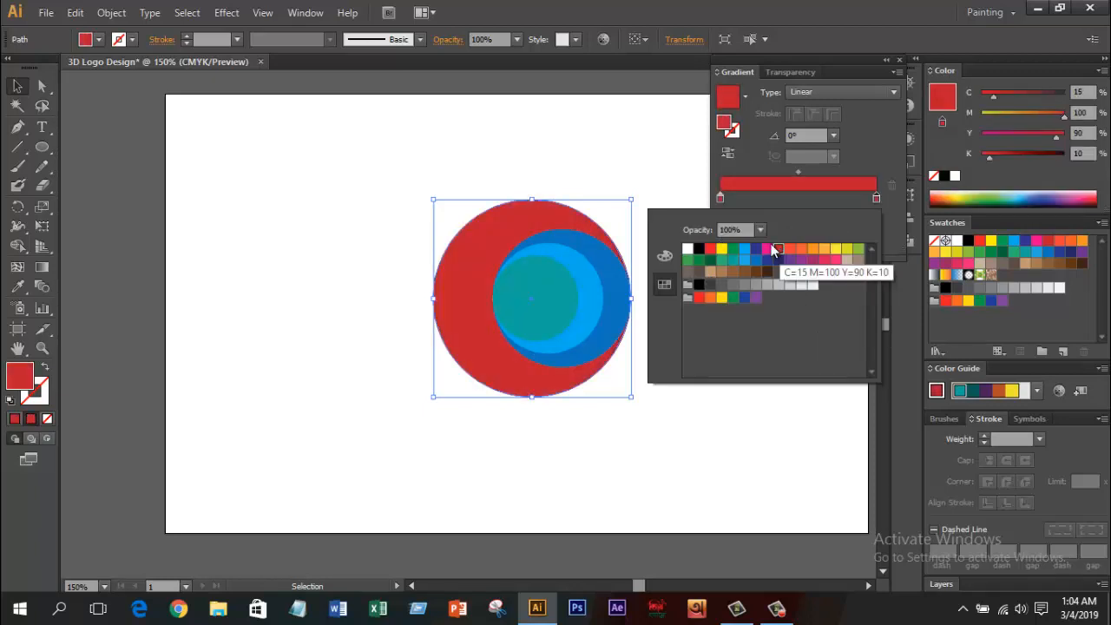
# Step: Darken the gradient's starting colour stop to C 47, M 100, Y 90, K 20
pyautogui.click(719, 199)
pyautogui.doubleClick(720, 199)
pyautogui.click(665, 256)
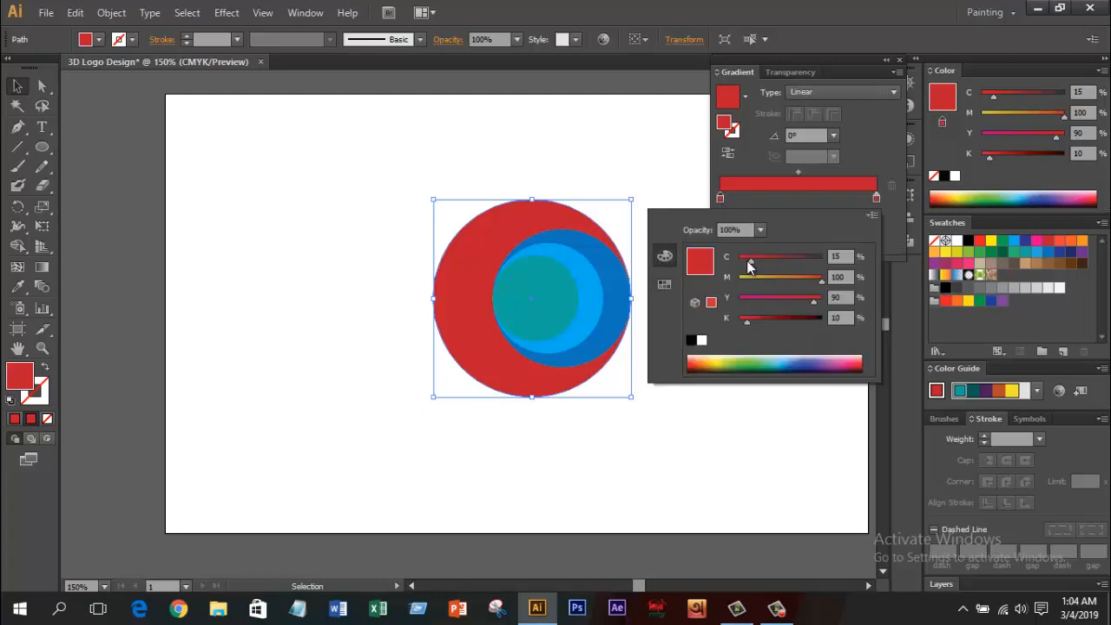
pyautogui.moveTo(752, 259); pyautogui.dragTo(778, 263)
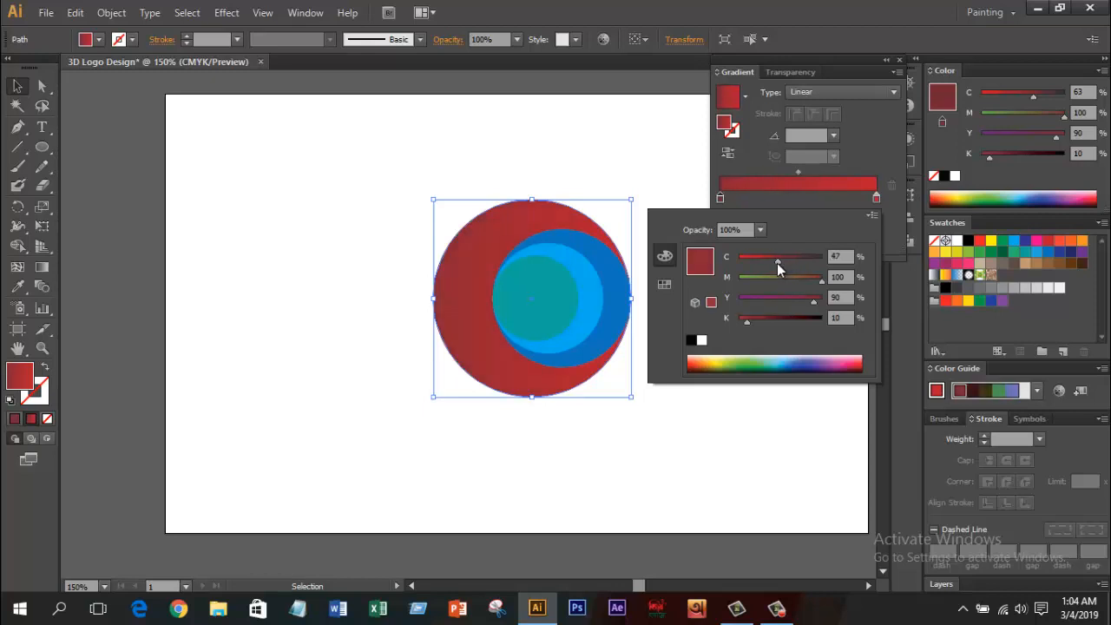
pyautogui.click(759, 321)
# Step: Brighten the gradient's end colour stop to C 9, M 100, Y 80, K 0
pyautogui.doubleClick(877, 201)
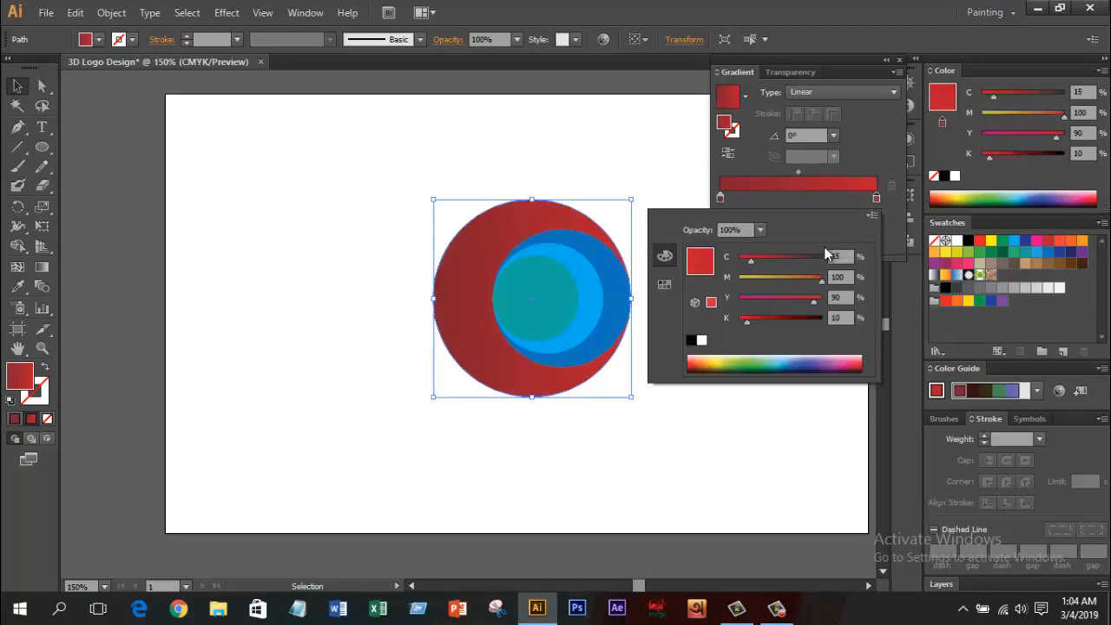
pyautogui.moveTo(817, 305); pyautogui.dragTo(805, 302)
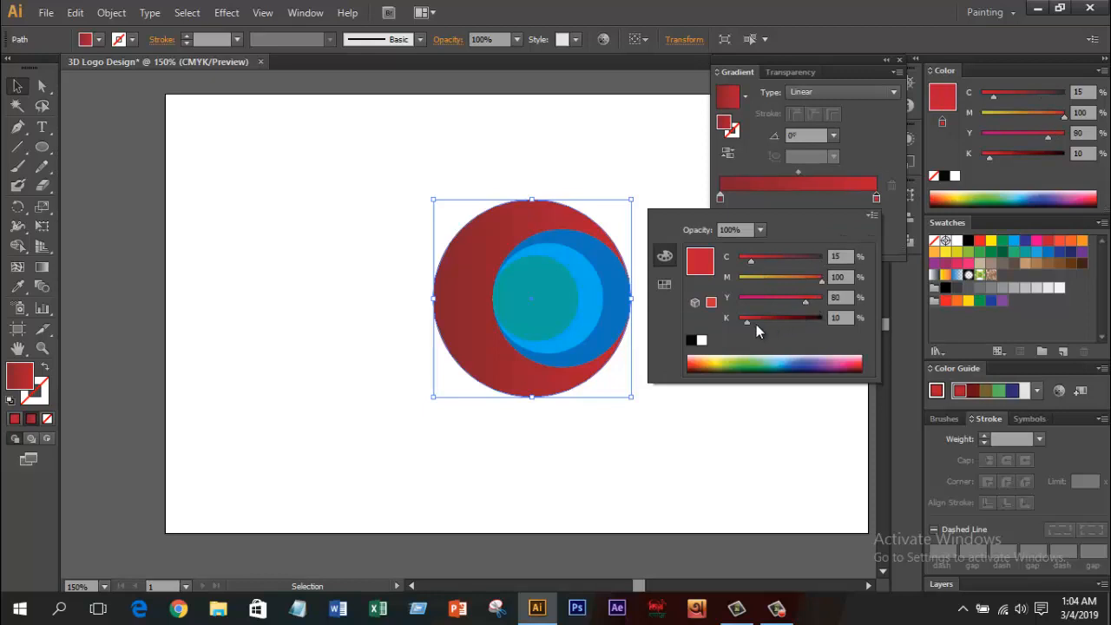
pyautogui.moveTo(741, 322); pyautogui.dragTo(738, 322)
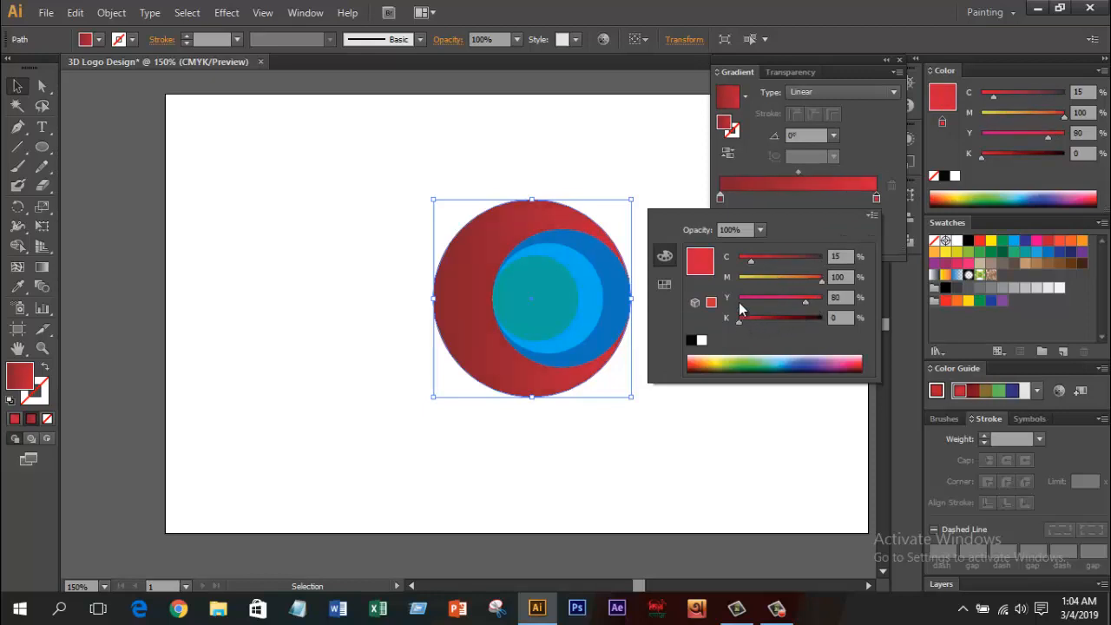
pyautogui.moveTo(750, 263); pyautogui.dragTo(746, 263)
# Step: Set the large circle's gradient angle to 90° and deselect the circle
pyautogui.click(834, 136)
pyautogui.click(834, 137)
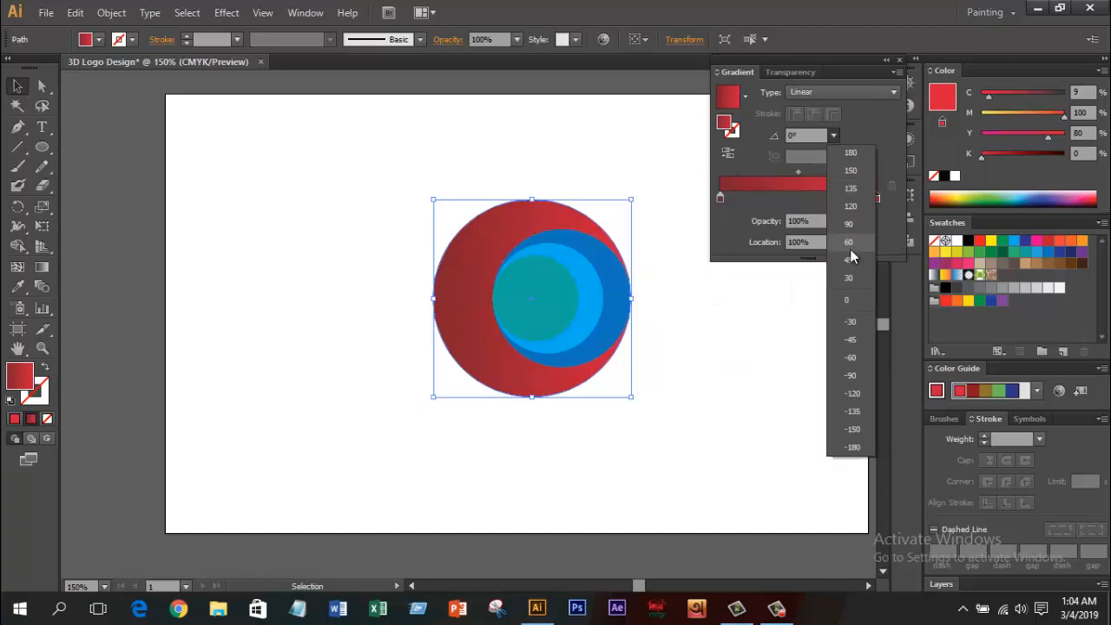
pyautogui.click(845, 228)
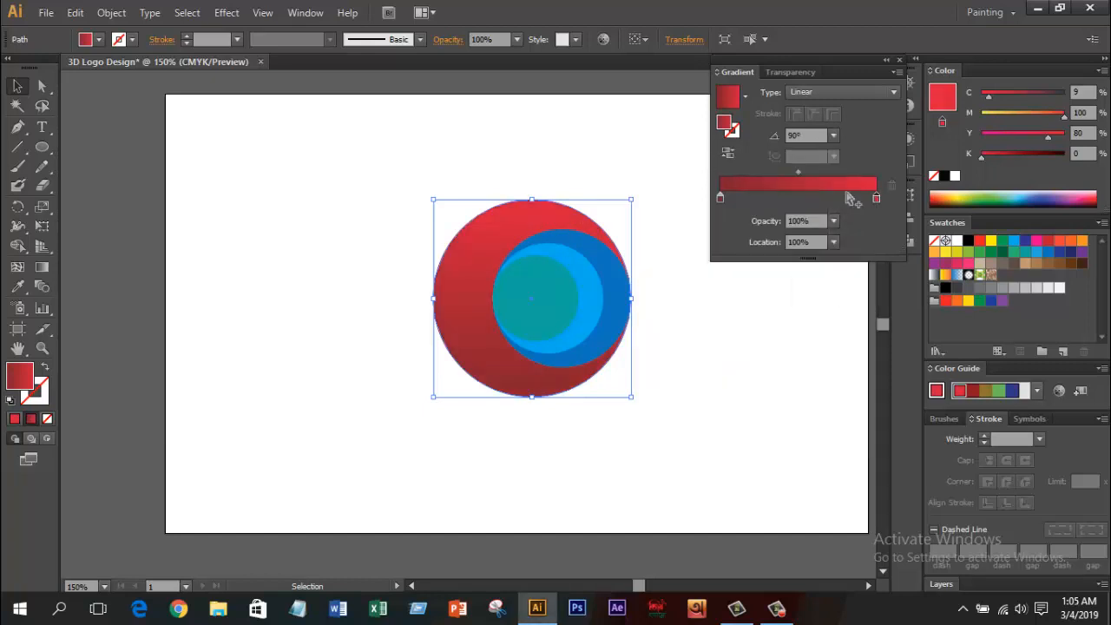
pyautogui.click(886, 60)
pyautogui.click(752, 307)
# Step: Apply the linear gradient to the dark blue circle, picking blue stops: start C 87.45, M 56.86 and end C 81.18, M 56.47
pyautogui.moveTo(724, 319); pyautogui.dragTo(703, 317)
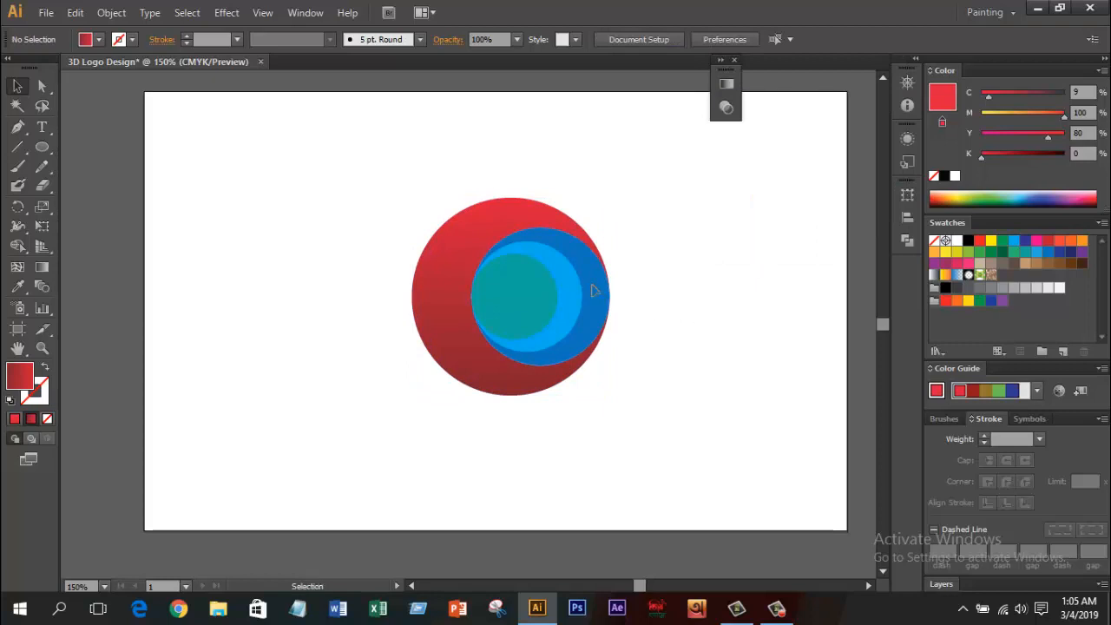
pyautogui.click(595, 291)
pyautogui.click(31, 418)
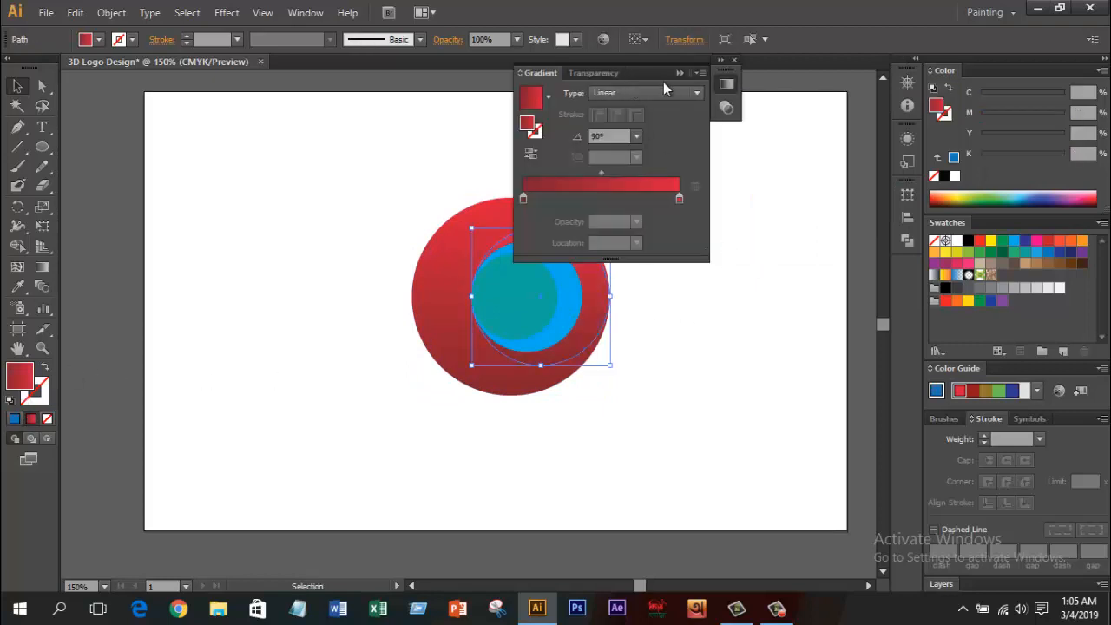
pyautogui.moveTo(637, 78); pyautogui.dragTo(778, 145)
pyautogui.doubleClick(664, 264)
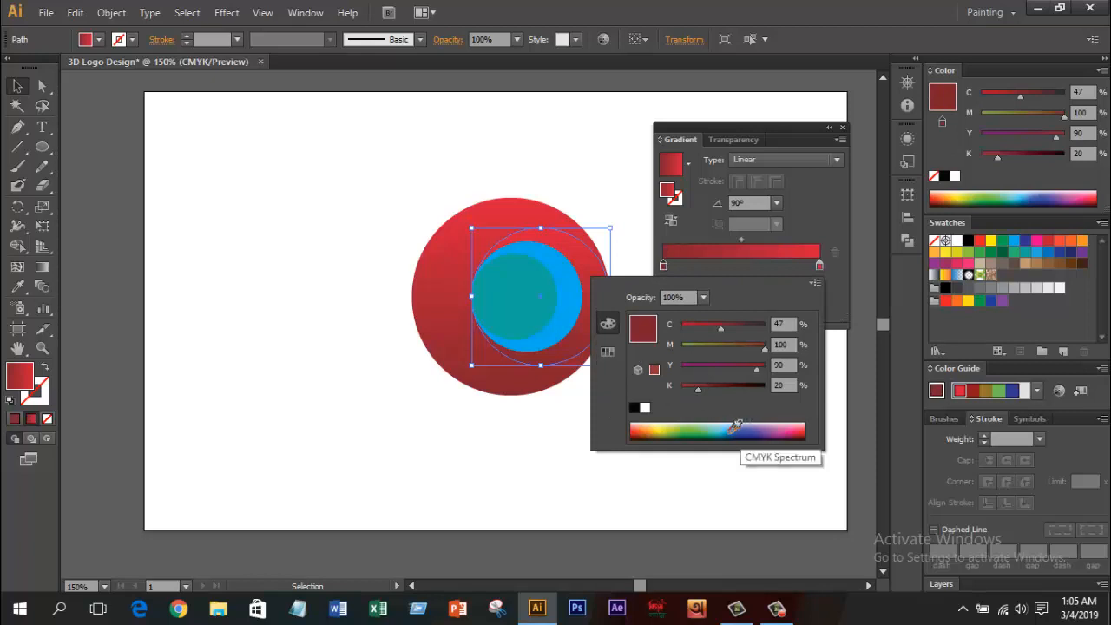
pyautogui.click(733, 427)
pyautogui.click(819, 267)
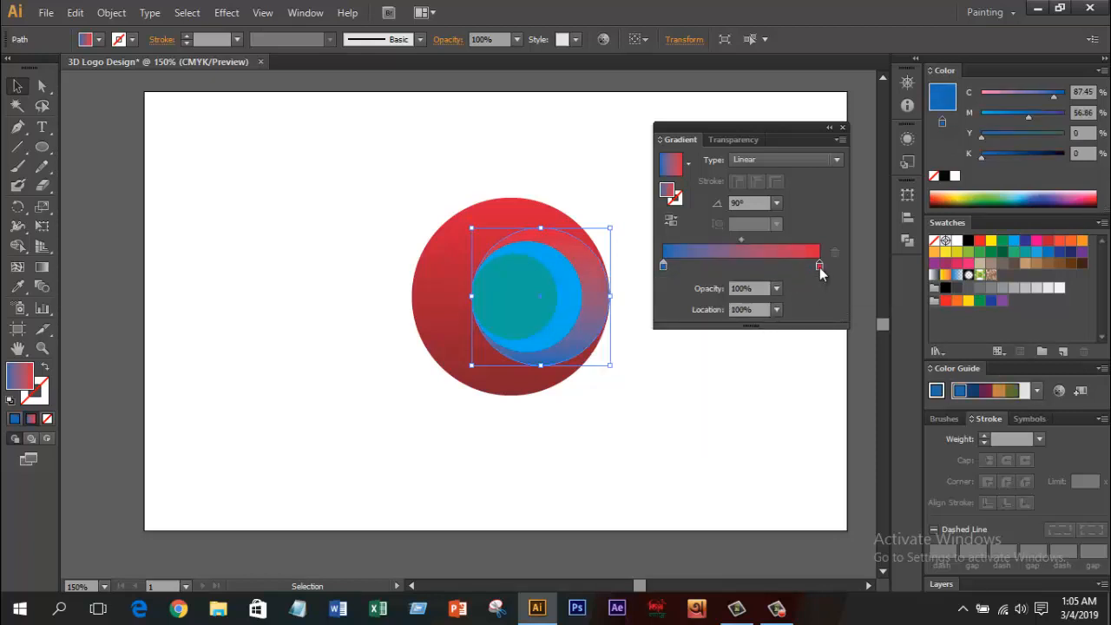
pyautogui.doubleClick(819, 266)
pyautogui.click(735, 430)
# Step: Darken the blue gradient's starting stop by setting C to 100 and K to 26
pyautogui.click(664, 264)
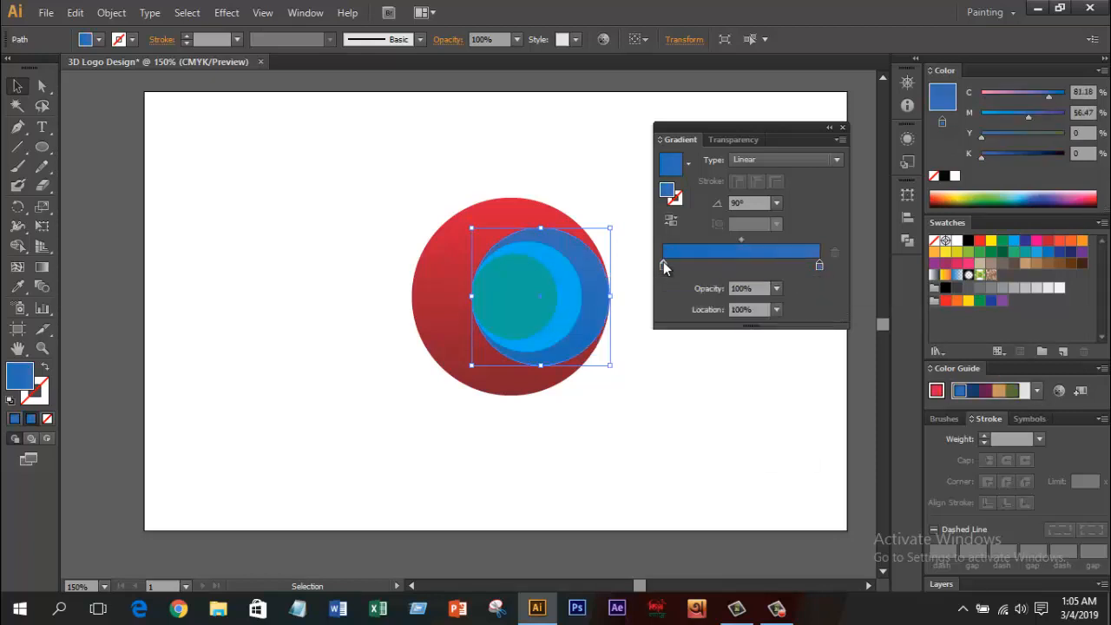
pyautogui.doubleClick(665, 267)
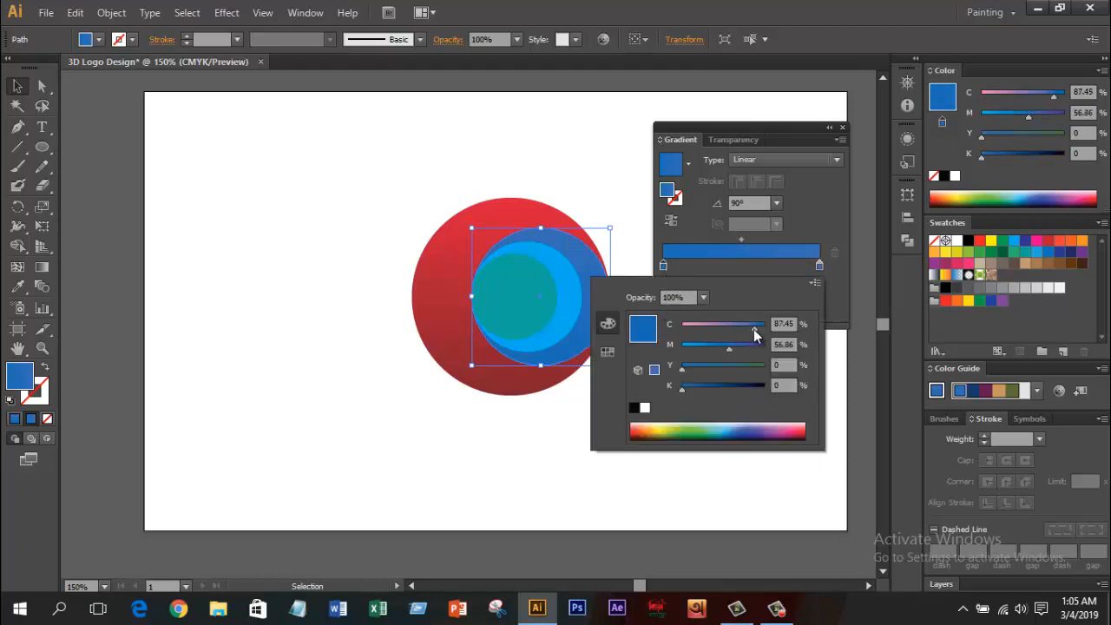
pyautogui.click(763, 328)
pyautogui.moveTo(683, 388); pyautogui.dragTo(705, 387)
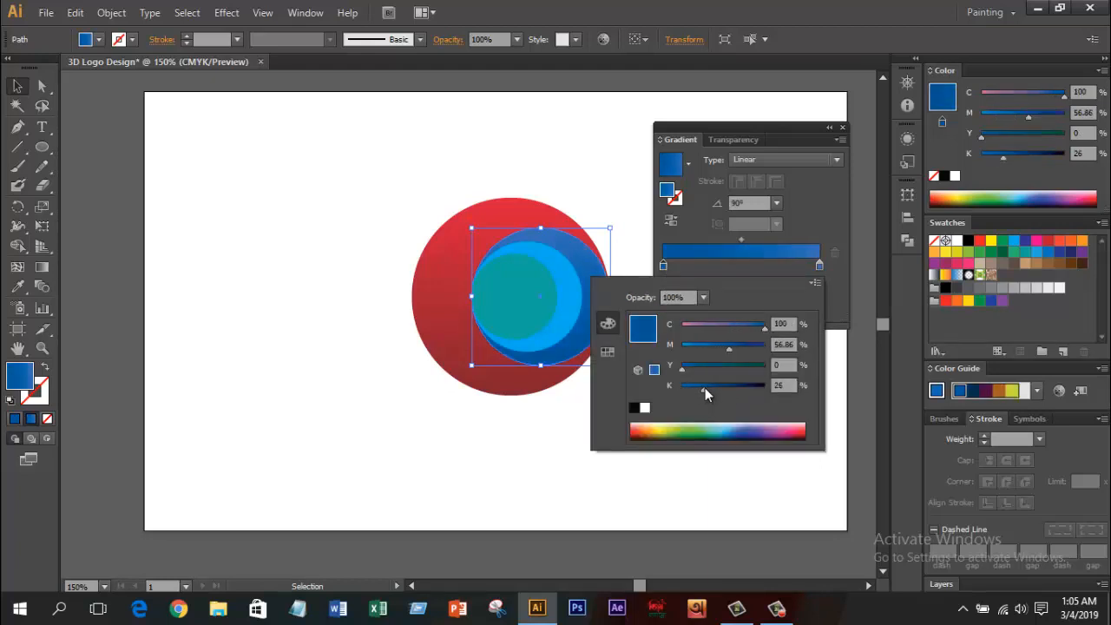
# Step: Lower the blue gradient's end stop to M 34 and deselect the circle
pyautogui.click(819, 266)
pyautogui.doubleClick(818, 266)
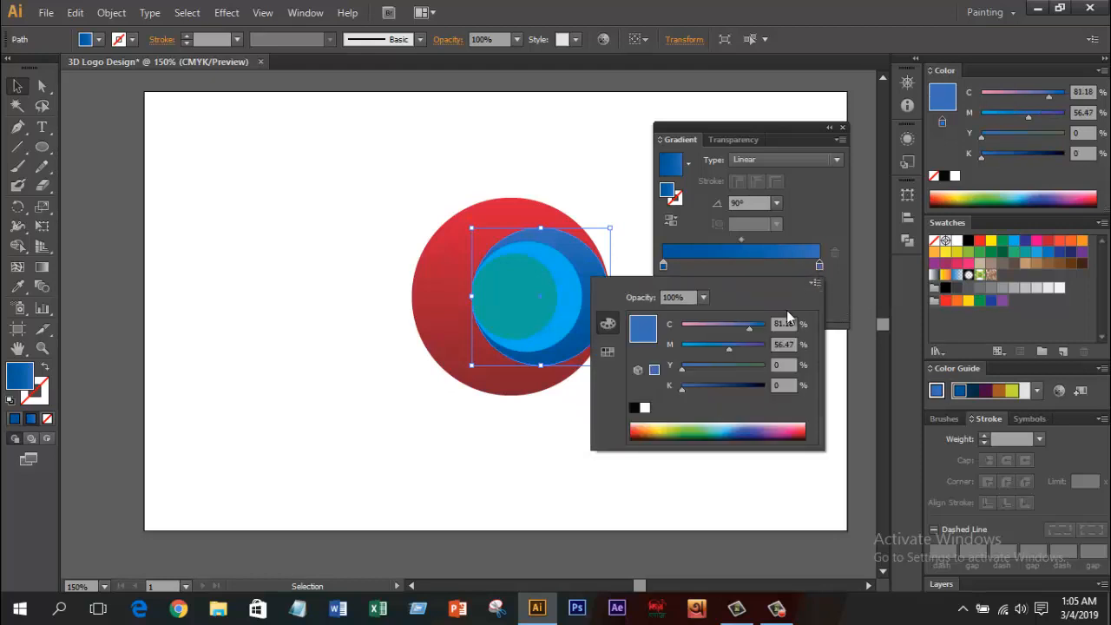
pyautogui.moveTo(726, 346); pyautogui.dragTo(712, 346)
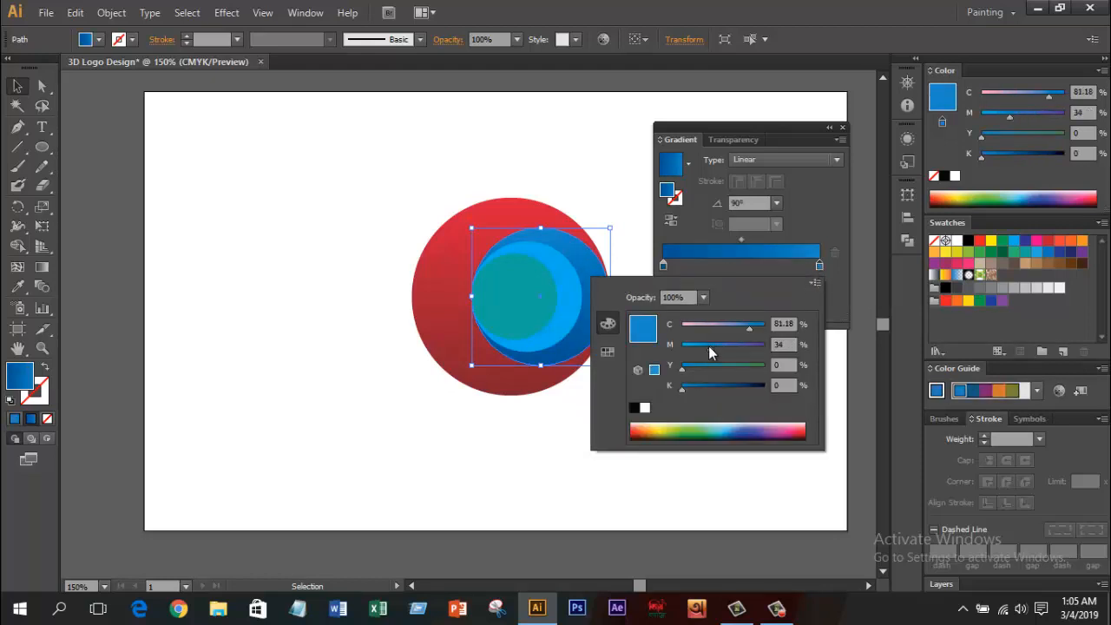
pyautogui.click(825, 134)
pyautogui.click(829, 128)
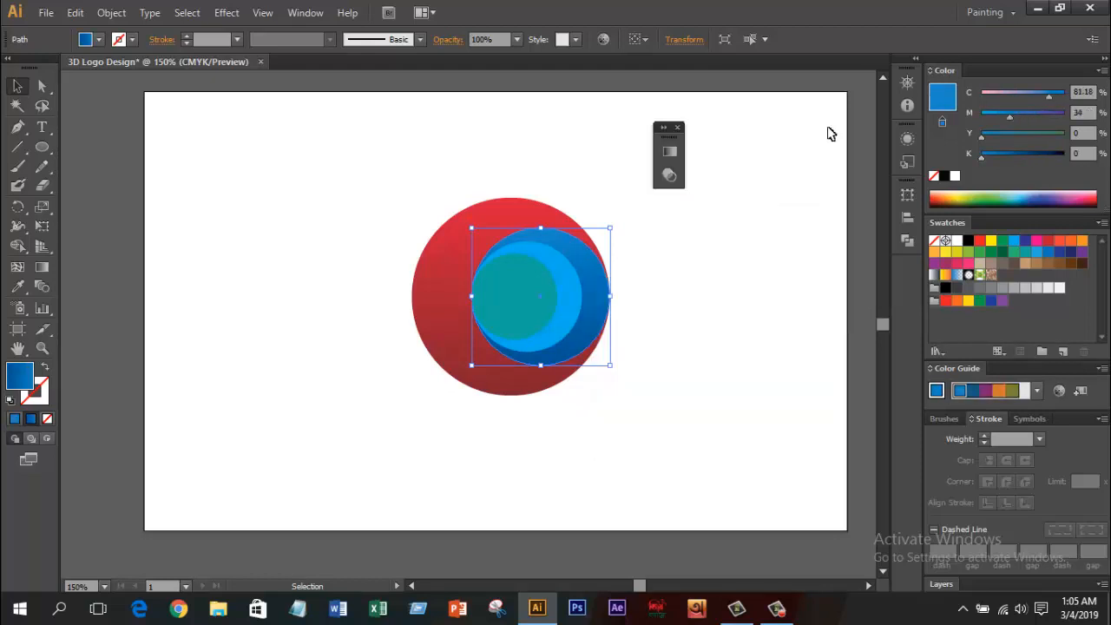
pyautogui.click(681, 129)
pyautogui.click(714, 310)
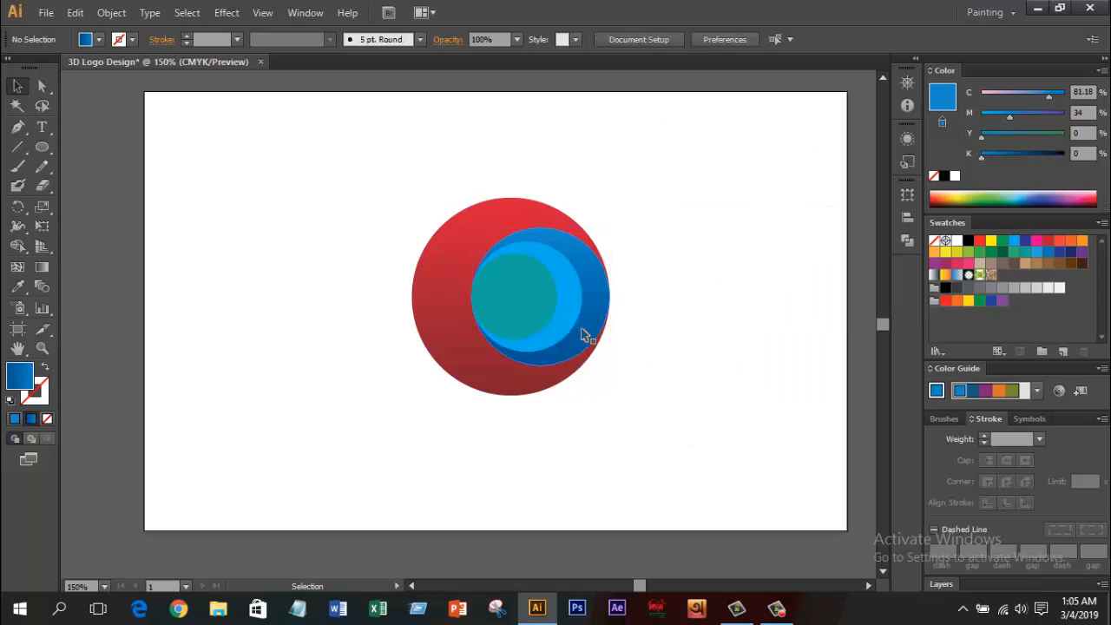
# Step: Fill the light blue circle with the same blue linear gradient at 90°
pyautogui.click(569, 295)
pyautogui.click(31, 418)
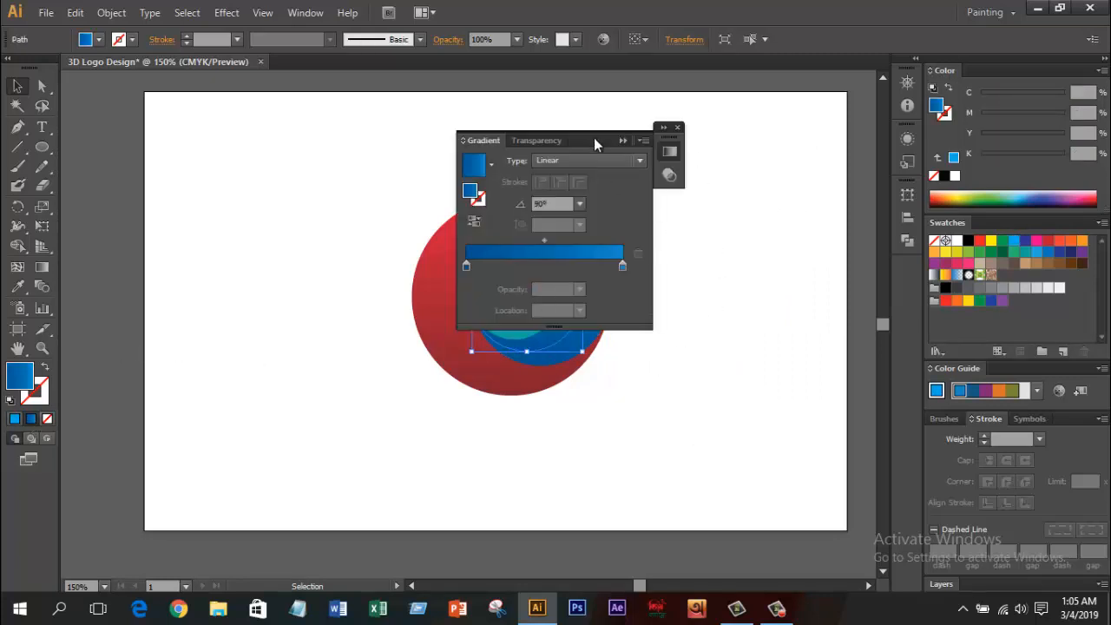
pyautogui.moveTo(594, 137); pyautogui.dragTo(786, 137)
pyautogui.click(647, 266)
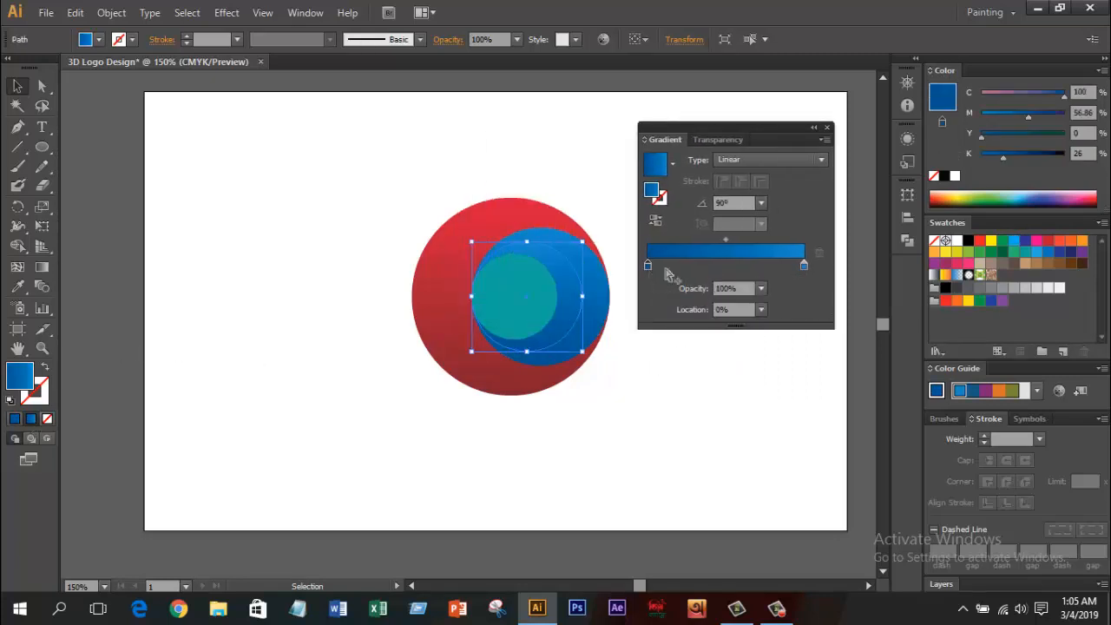
# Step: Rearrange this circle's gradient into dark blue stops at both ends and a lighter blue stop at 50% location
pyautogui.moveTo(802, 265)
pyautogui.mouseDown()
pyautogui.moveTo(713, 272)
pyautogui.moveTo(812, 266)
pyautogui.mouseUp()
pyautogui.click(750, 267)
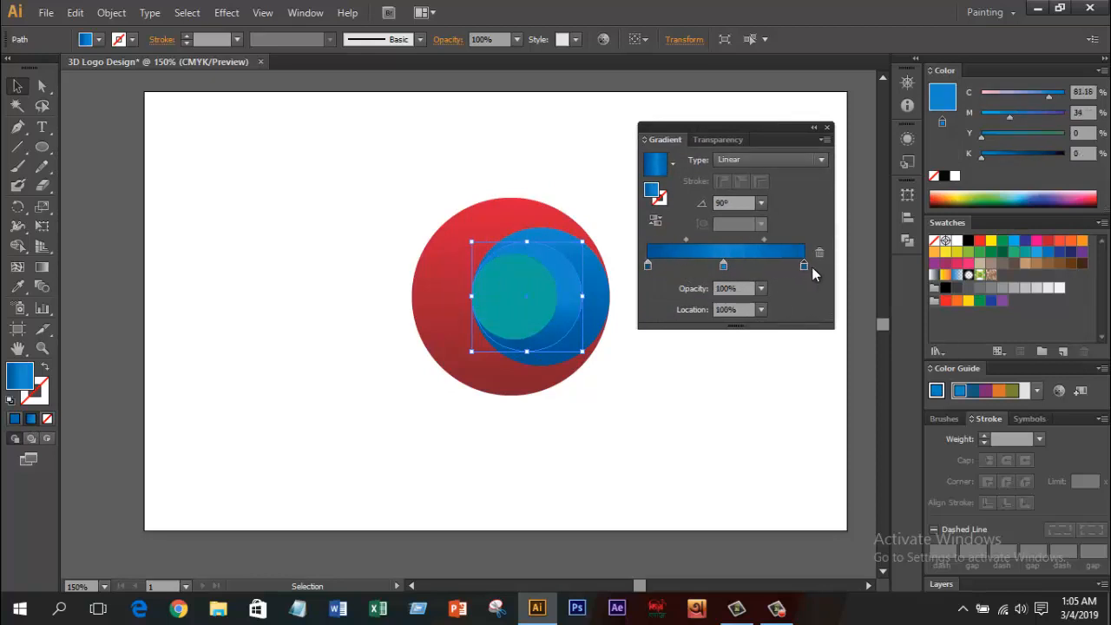
pyautogui.moveTo(723, 266); pyautogui.dragTo(755, 240)
pyautogui.click(730, 265)
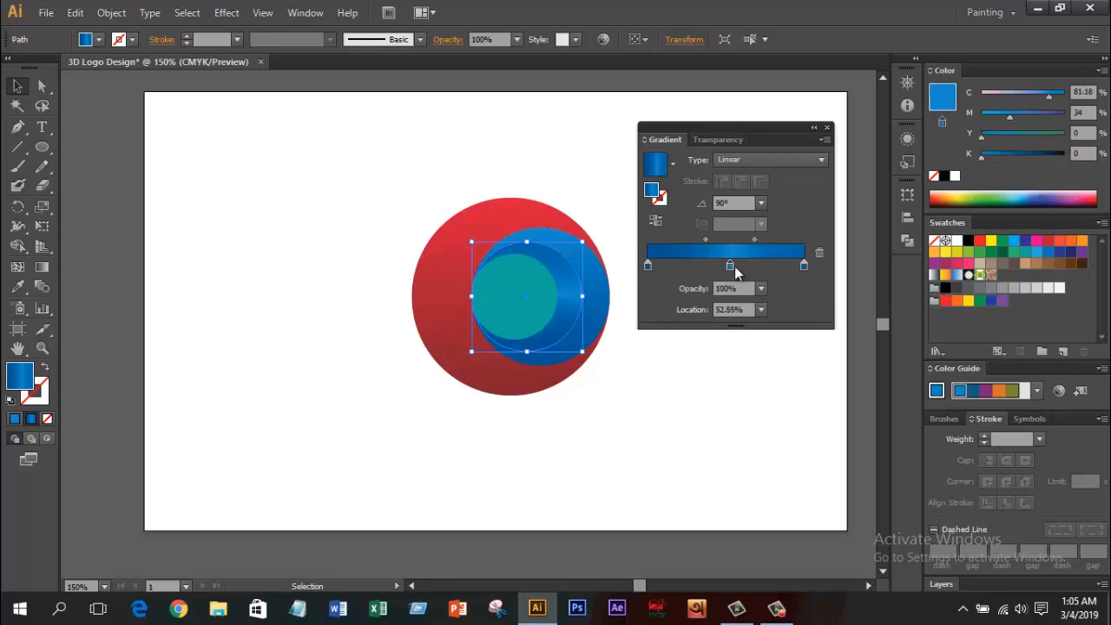
pyautogui.click(761, 309)
pyautogui.click(788, 418)
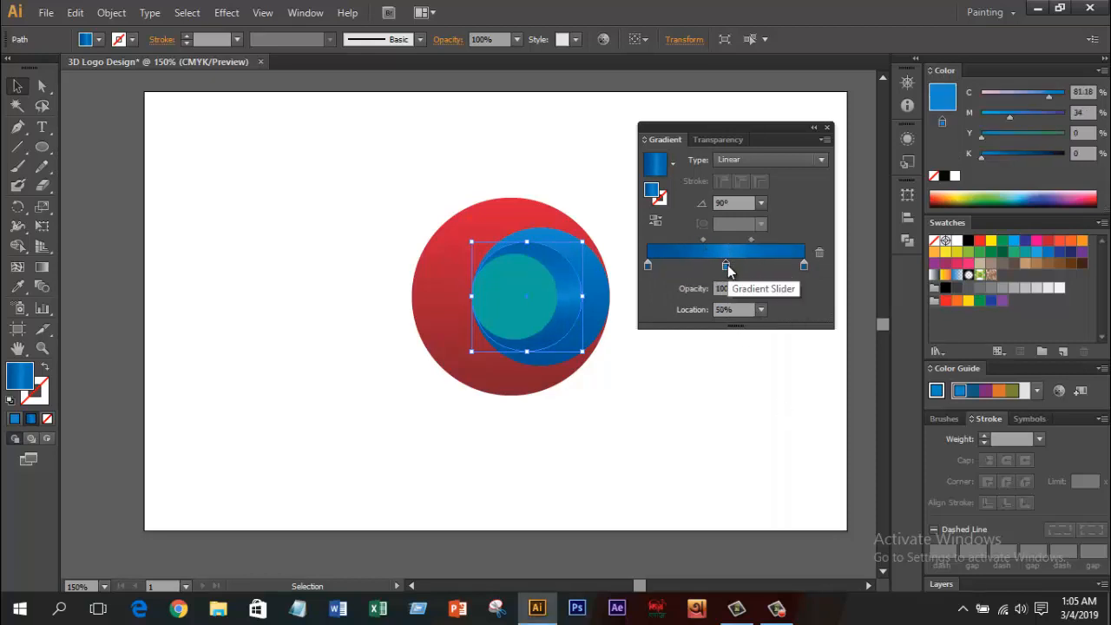
# Step: Brighten the middle gradient stop to M 16, shift the midpoint after it to 22.59%, and deselect the circle
pyautogui.doubleClick(726, 268)
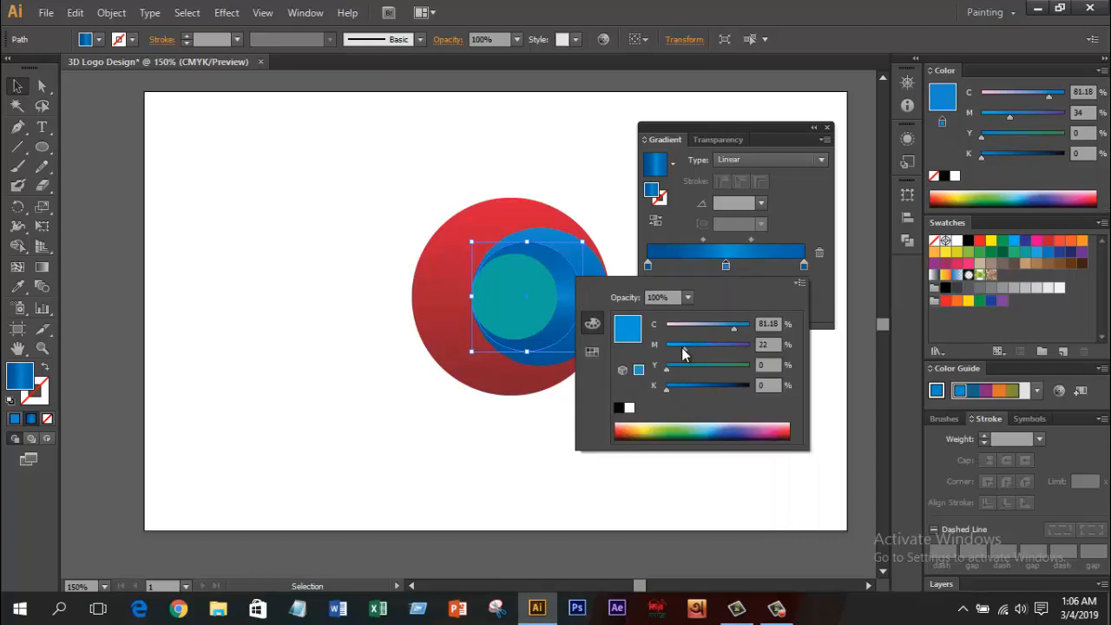
pyautogui.moveTo(682, 349); pyautogui.dragTo(680, 350)
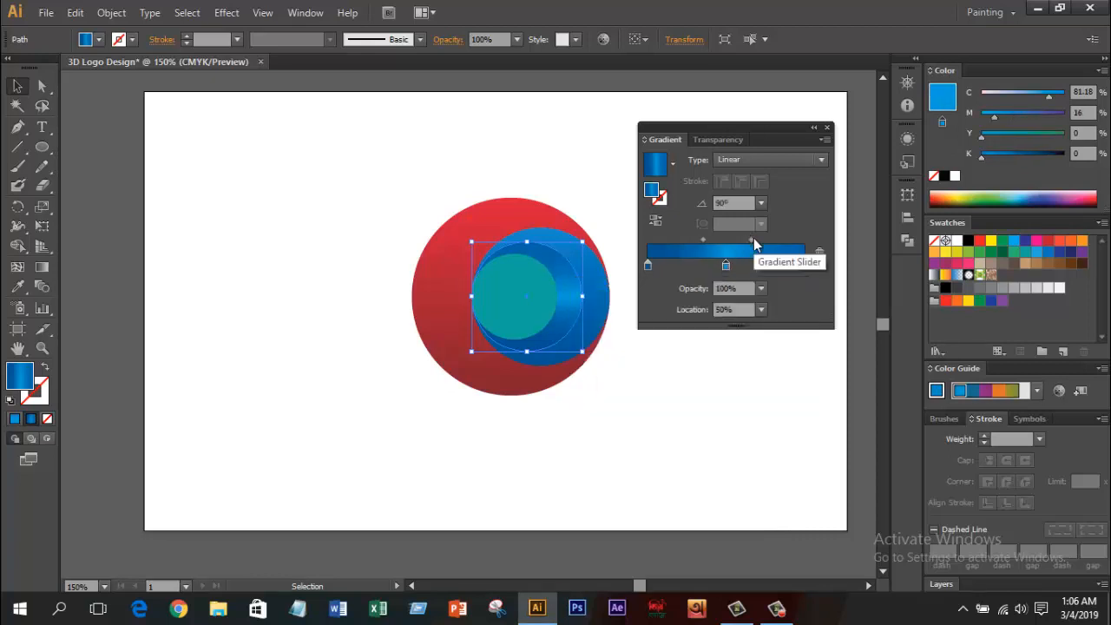
pyautogui.moveTo(753, 241); pyautogui.dragTo(746, 239)
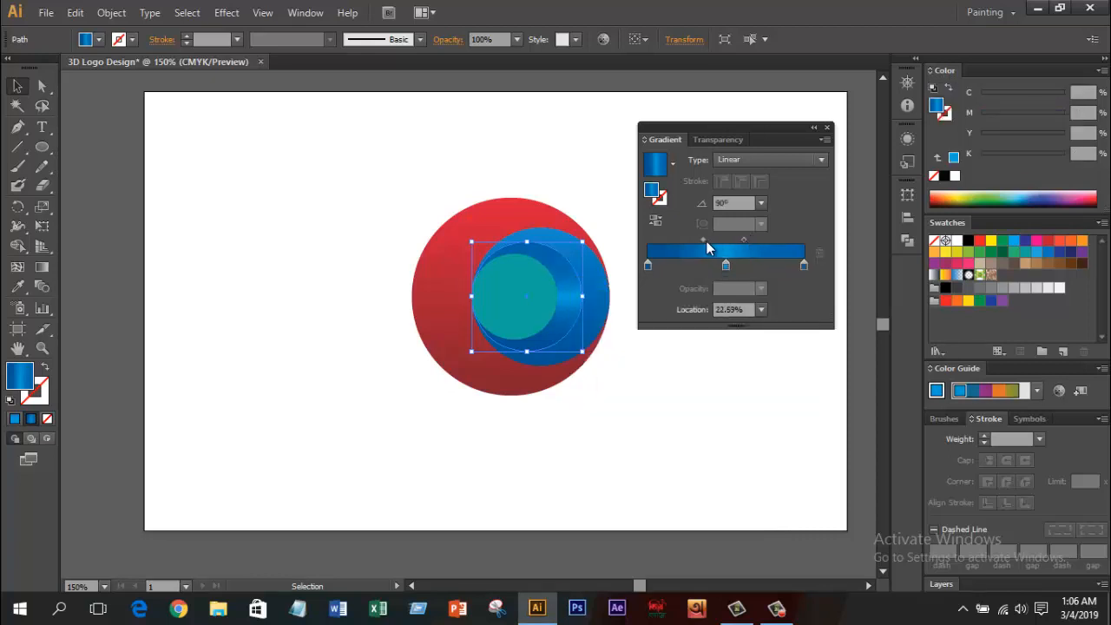
pyautogui.click(815, 128)
pyautogui.click(711, 297)
# Step: Add a white 1 pt stroke to the circle with the three-stop blue gradient
pyautogui.click(577, 298)
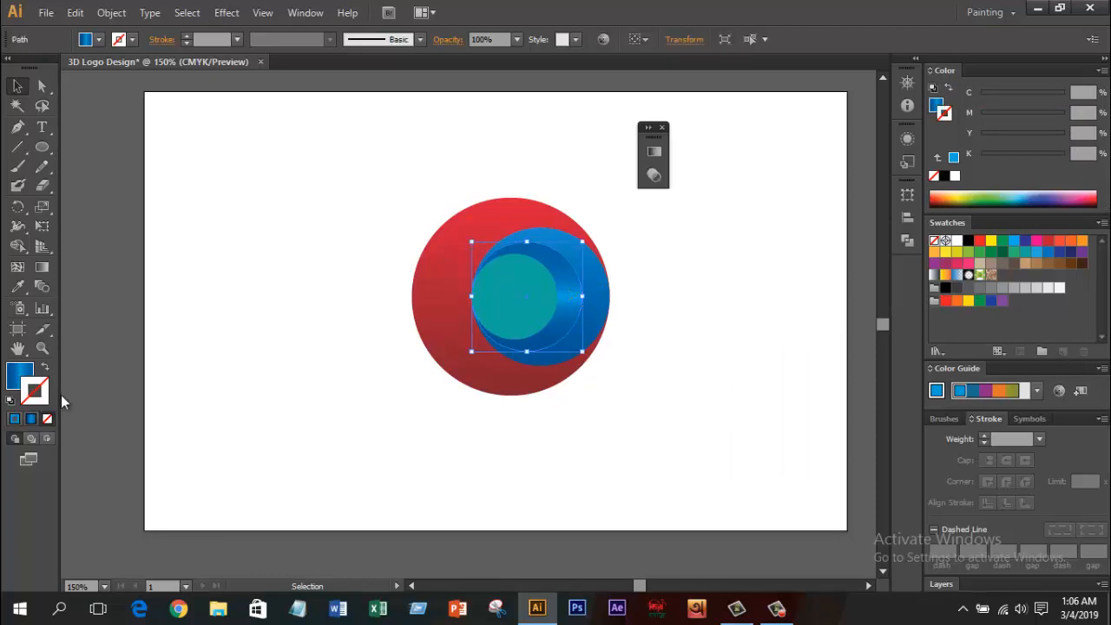
pyautogui.click(957, 242)
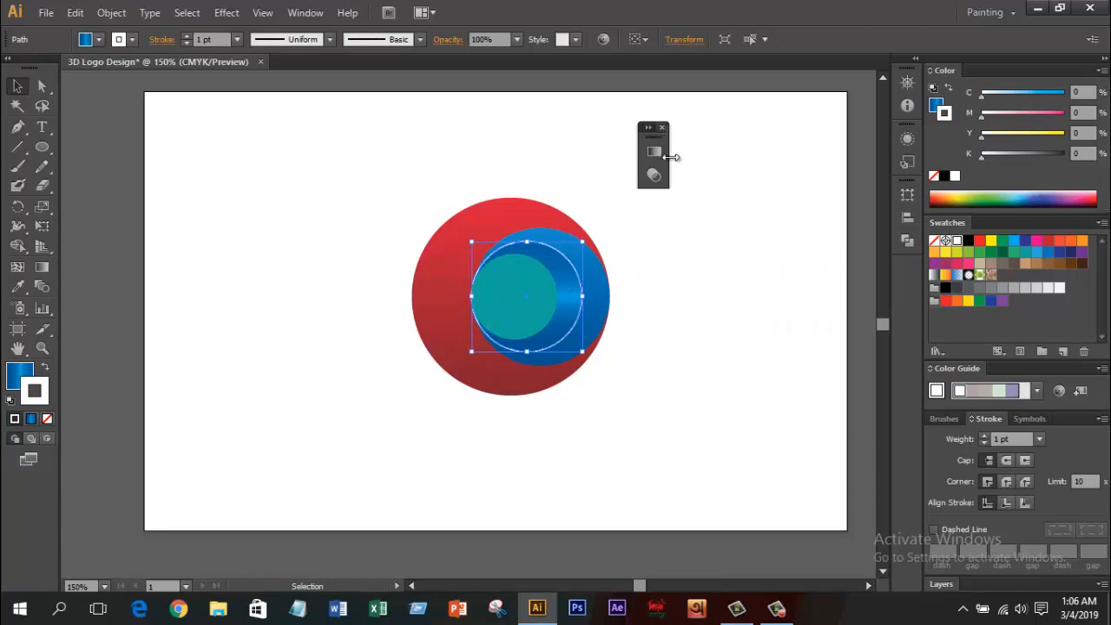
pyautogui.click(691, 252)
# Step: Fill the innermost teal circle with white by sampling the blank artboard with the Eyedropper tool
pyautogui.click(549, 296)
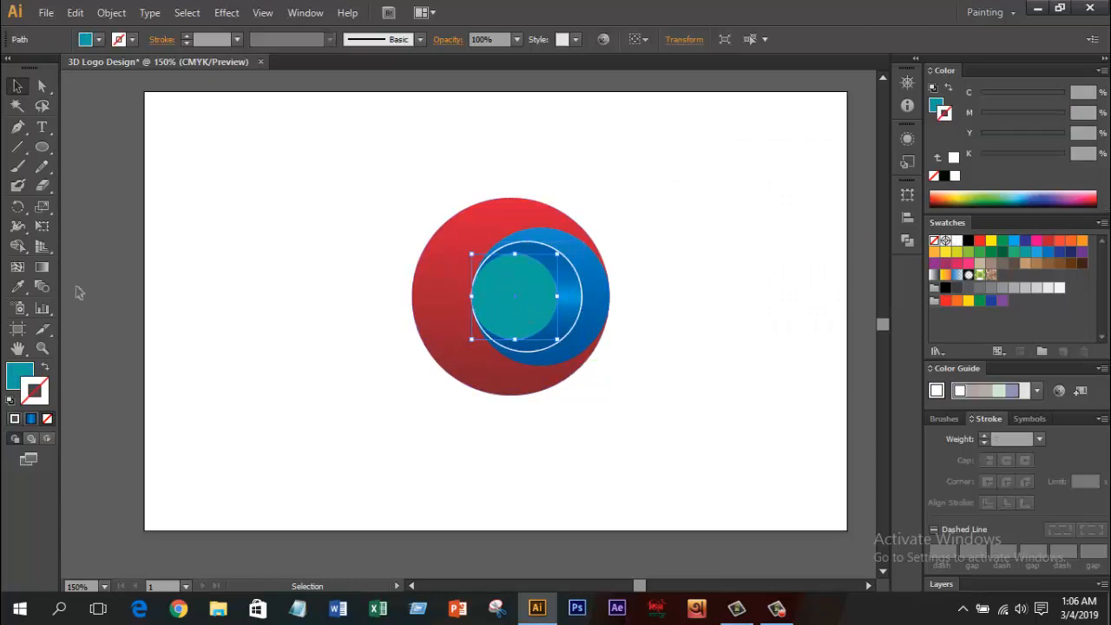
pyautogui.click(18, 286)
pyautogui.click(350, 173)
pyautogui.press('v')
pyautogui.click(434, 214)
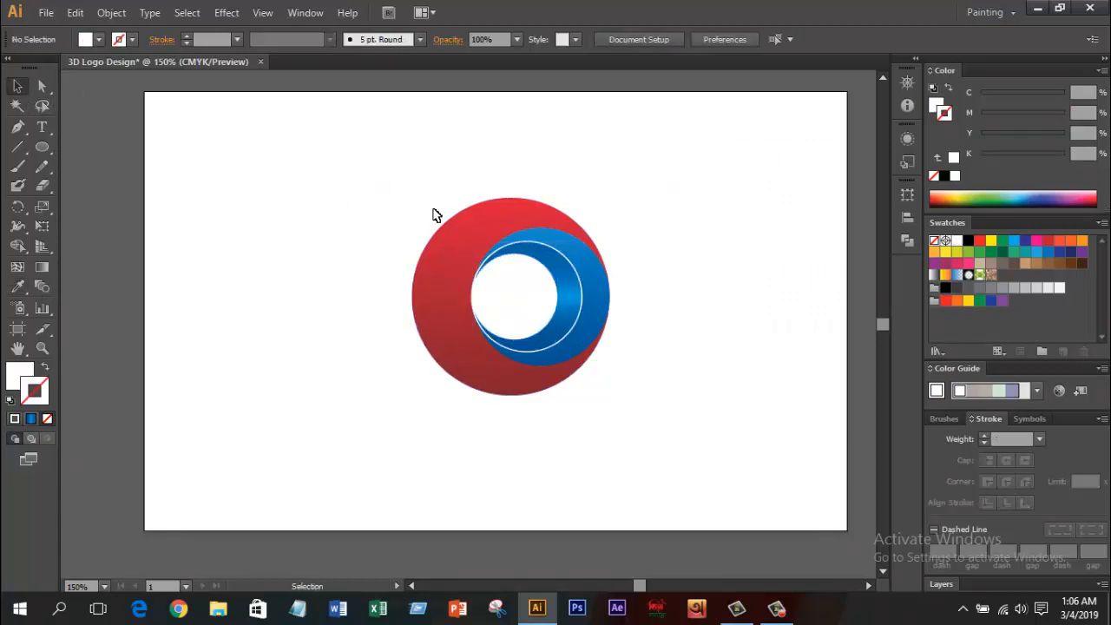
# Step: Select the whole logo, scale it down slightly and move it toward the right side of the artboard
pyautogui.hotkey('ctrl', '-')
pyautogui.moveTo(620, 340); pyautogui.dragTo(592, 306)
pyautogui.moveTo(344, 176); pyautogui.dragTo(594, 363)
pyautogui.moveTo(541, 202); pyautogui.dragTo(521, 218)
pyautogui.click(570, 255)
pyautogui.click(512, 314)
pyautogui.moveTo(508, 256); pyautogui.dragTo(608, 253)
pyautogui.click(665, 266)
pyautogui.scroll(1, 665, 265)
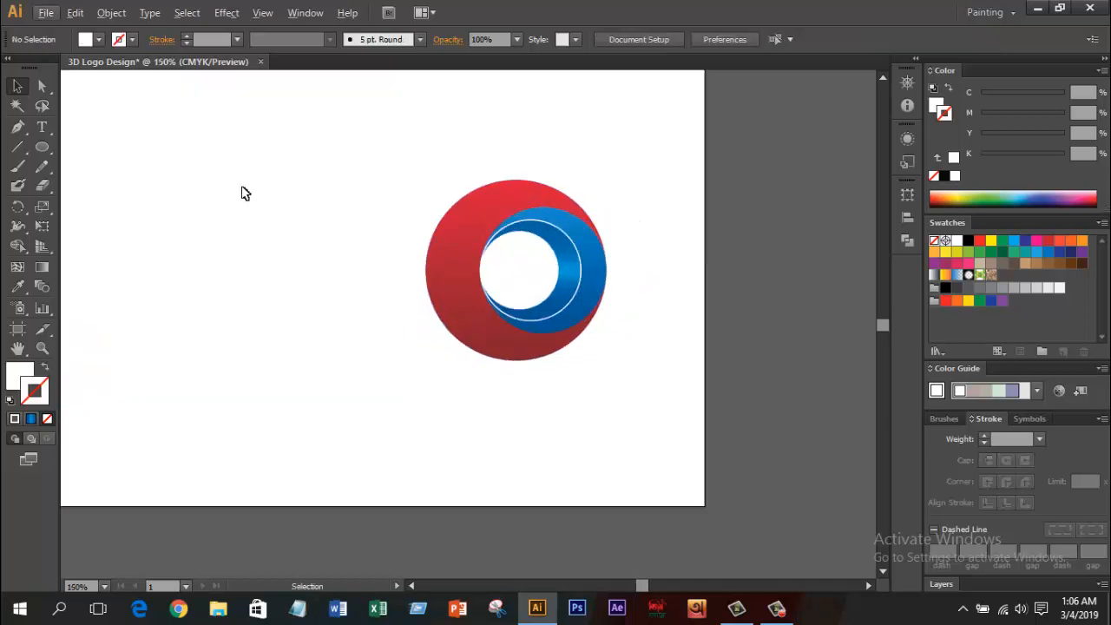
# Step: Draw a small white circle over the upper-right part of the blue ring as a highlight
pyautogui.click(42, 148)
pyautogui.click(127, 187)
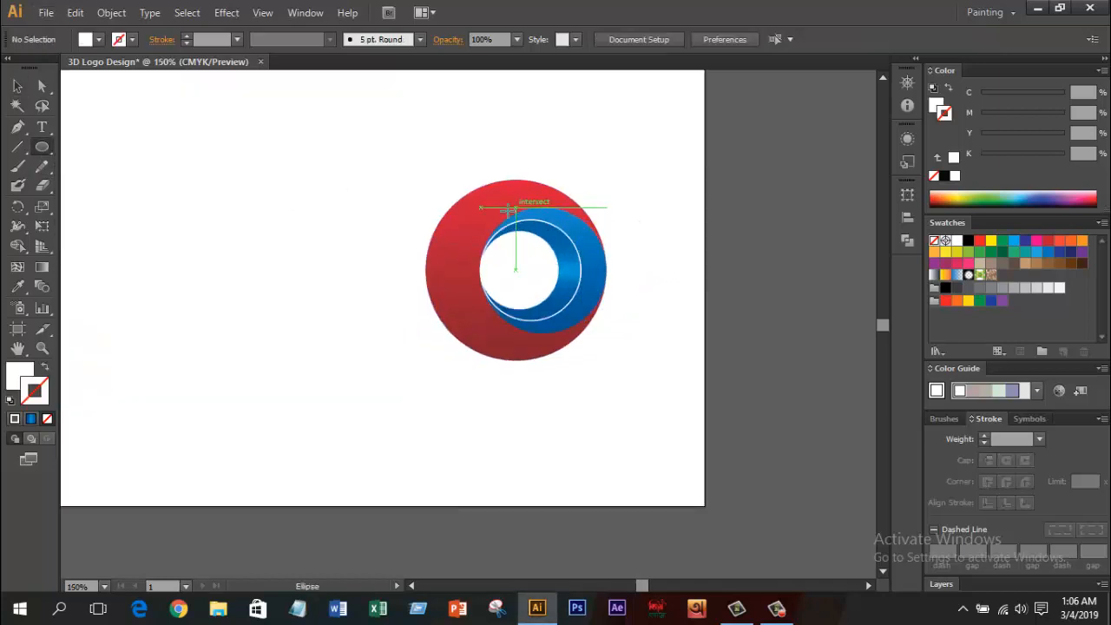
pyautogui.scroll(1, 580, 233)
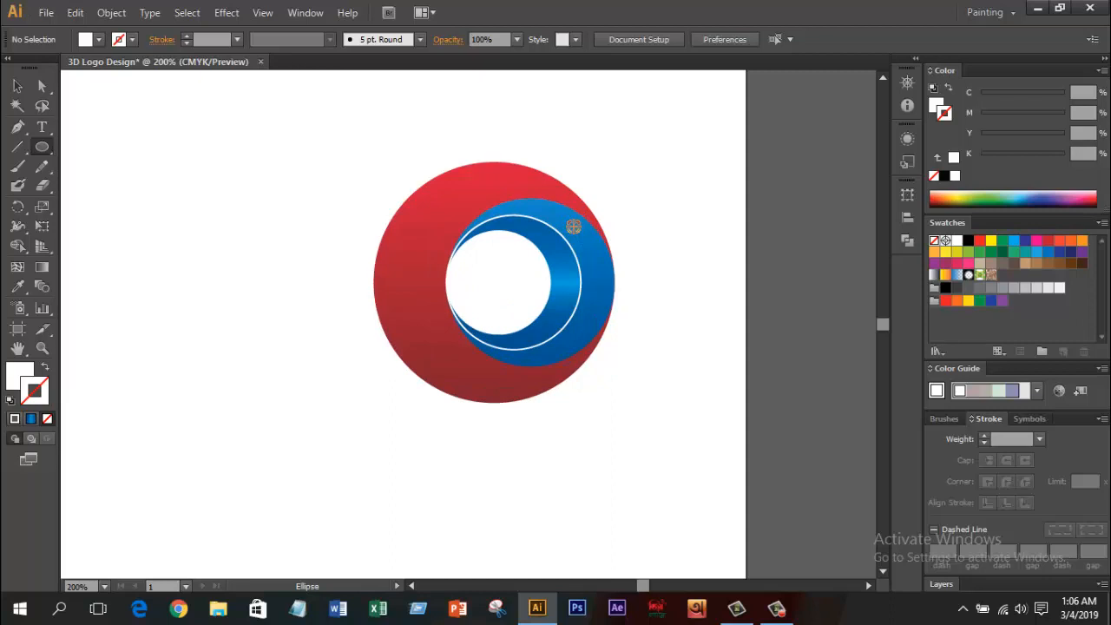
pyautogui.moveTo(574, 227); pyautogui.dragTo(587, 239)
pyautogui.press('v')
# Step: Apply a Gaussian Blur effect with a 20.6 pixel radius to the small white circle, with preview enabled
pyautogui.click(226, 13)
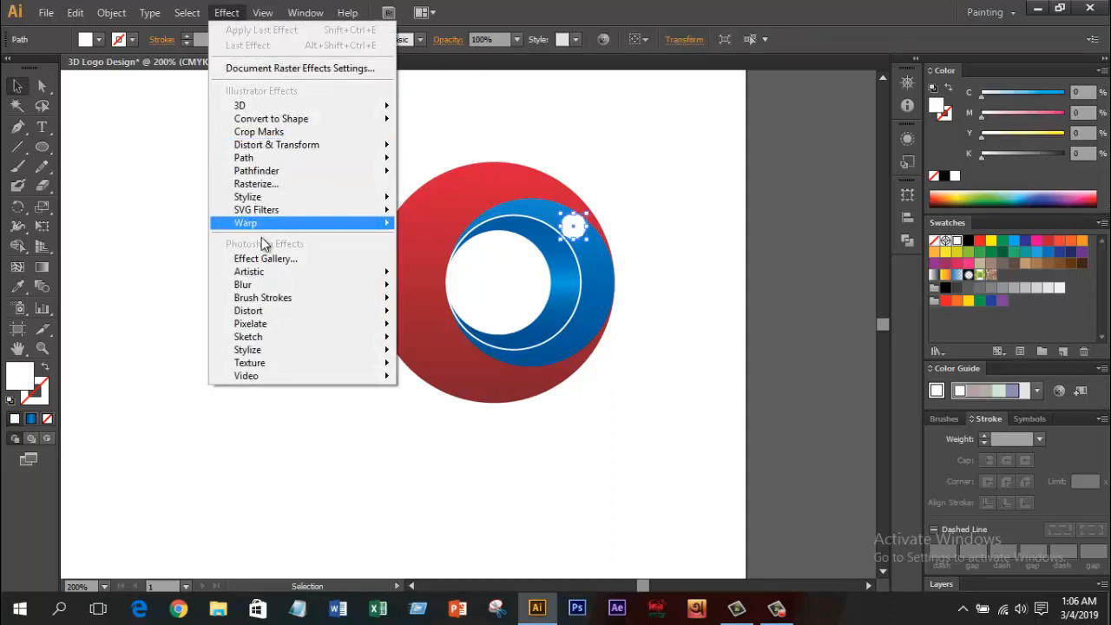
pyautogui.moveTo(274, 285)
pyautogui.click(472, 287)
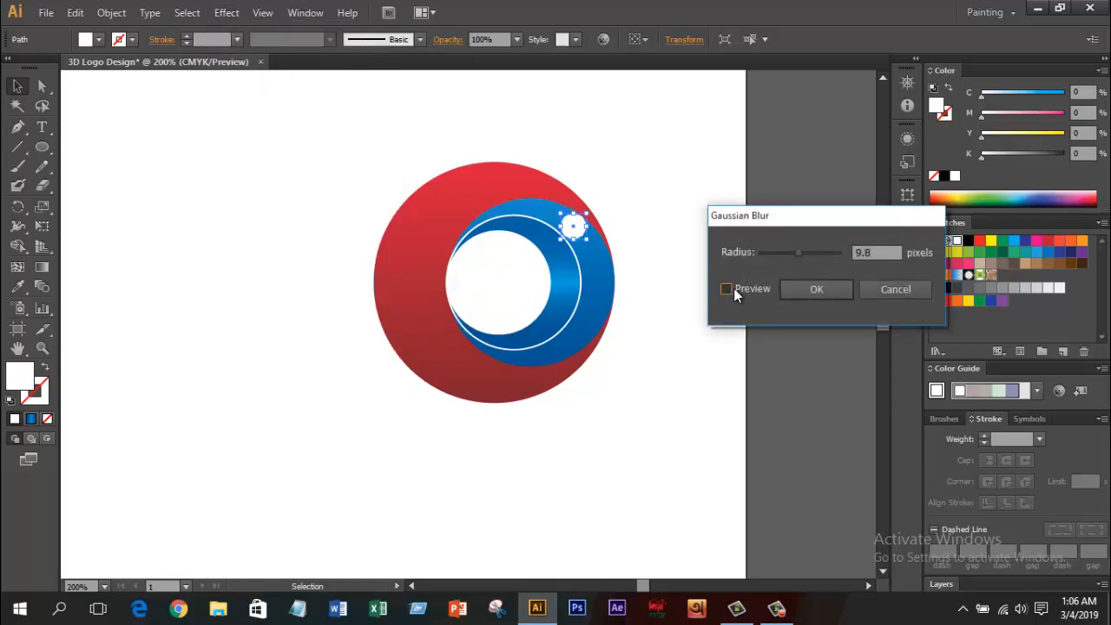
pyautogui.click(734, 288)
pyautogui.moveTo(801, 252); pyautogui.dragTo(805, 252)
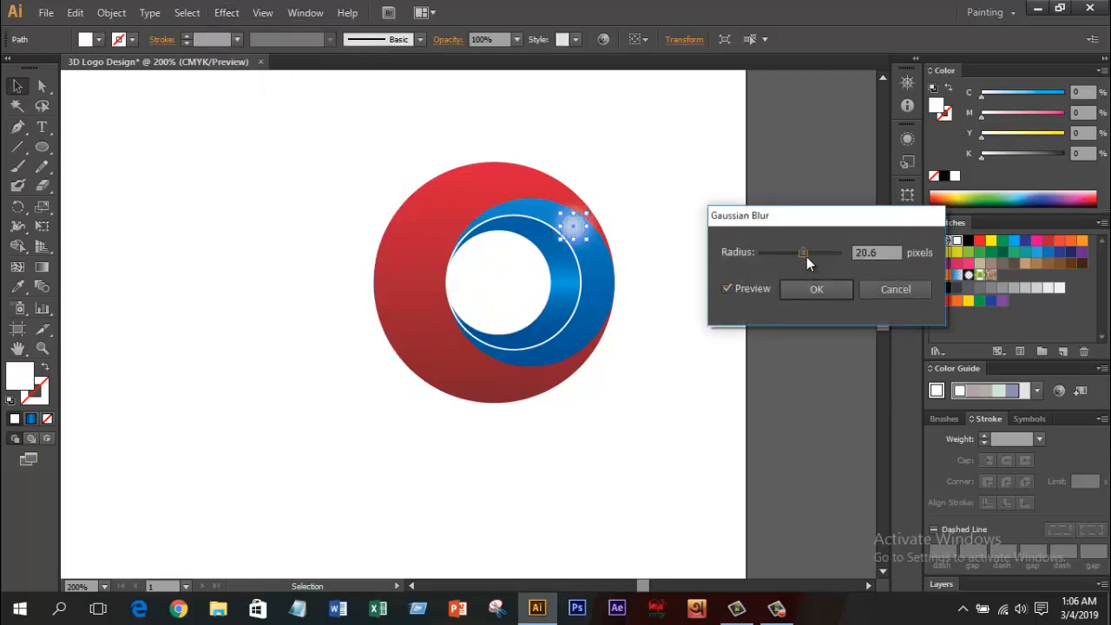
pyautogui.click(804, 291)
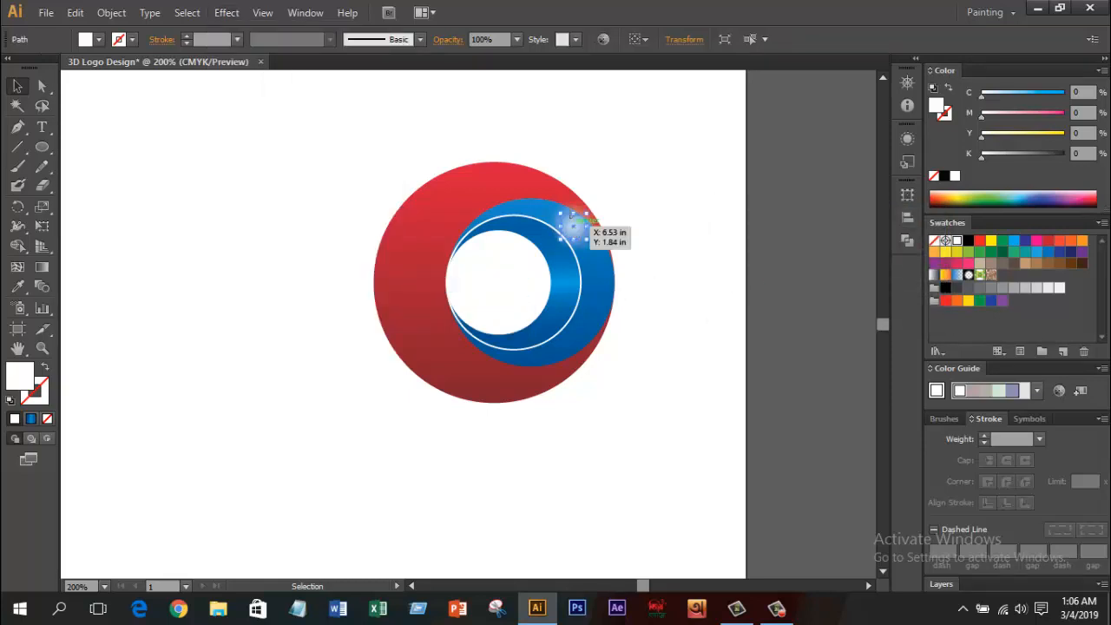
# Step: Set the blurred highlight's transparency blending mode to Screen
pyautogui.click(306, 12)
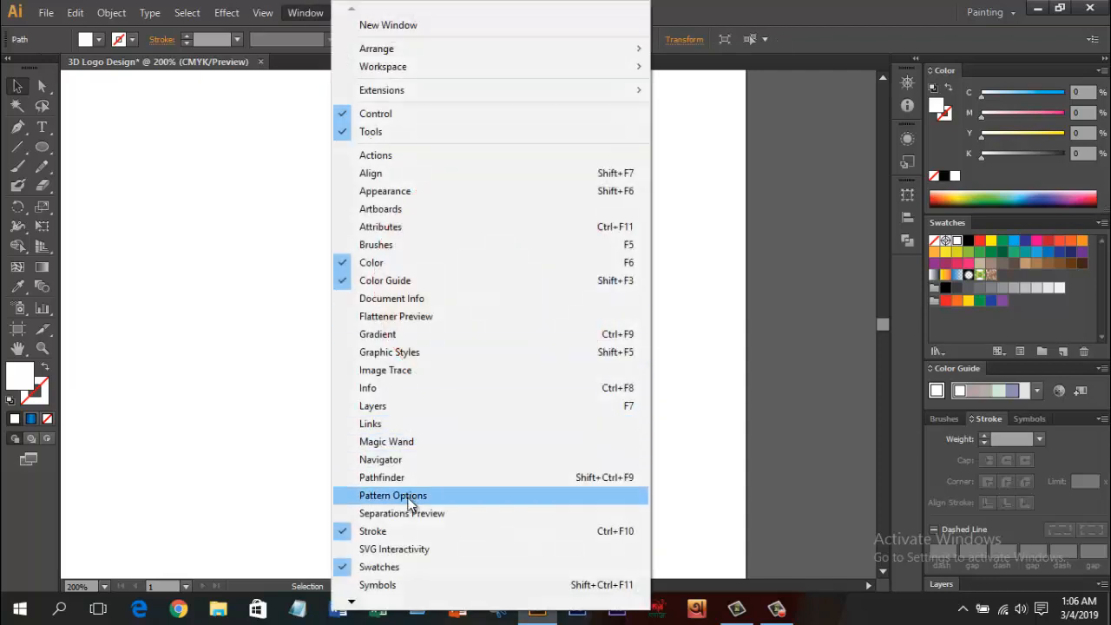
pyautogui.moveTo(353, 600)
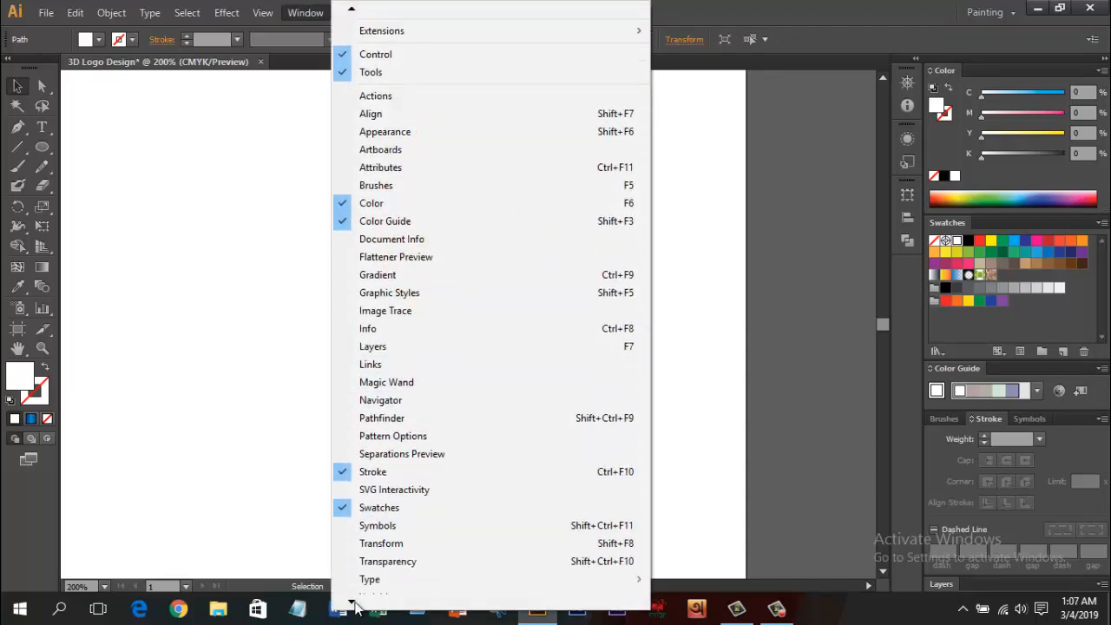
pyautogui.click(384, 439)
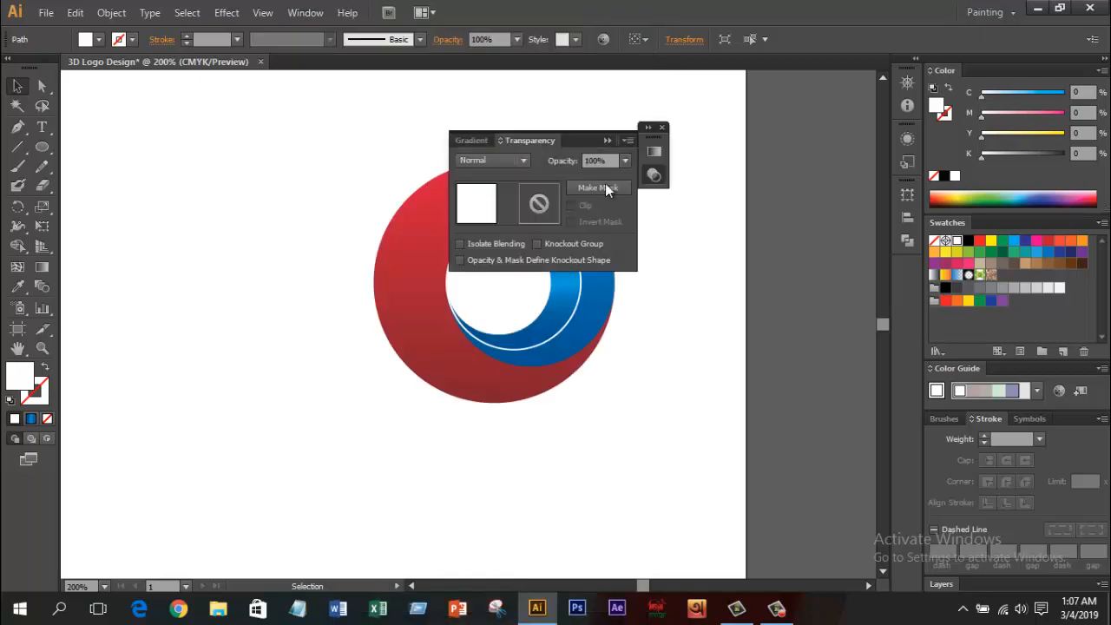
pyautogui.moveTo(579, 139); pyautogui.dragTo(768, 125)
pyautogui.click(697, 148)
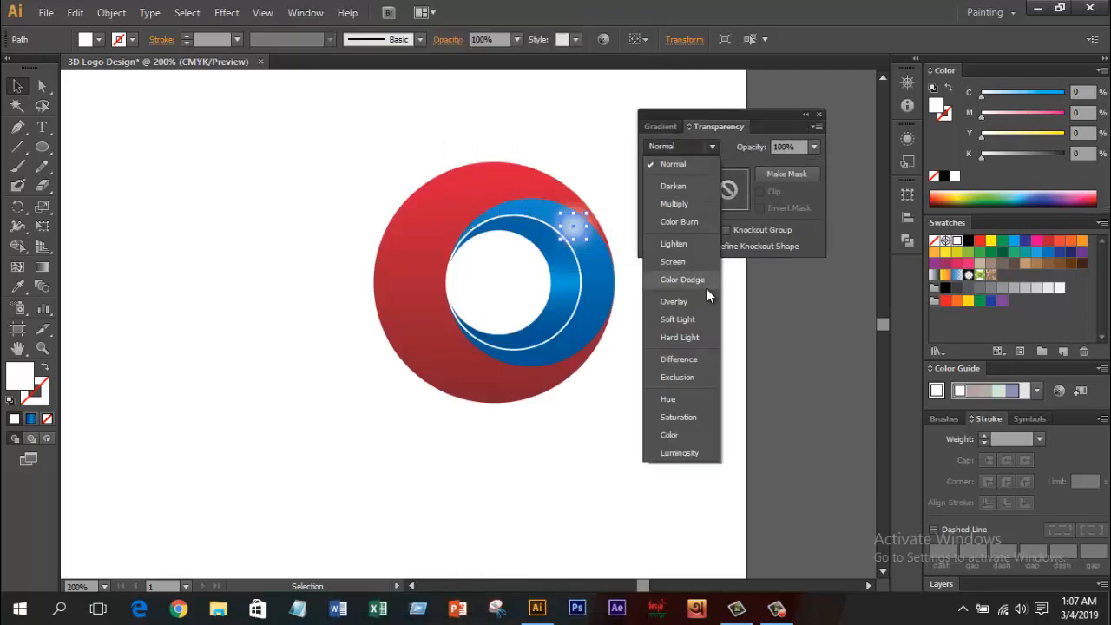
pyautogui.click(677, 259)
pyautogui.click(679, 148)
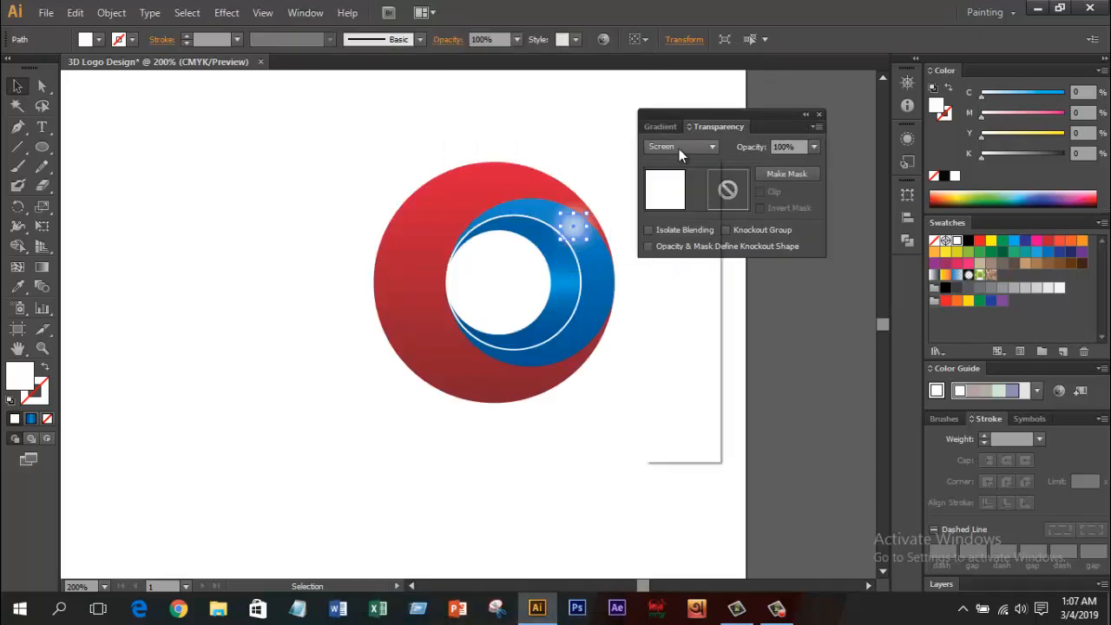
# Step: Change the blurred highlight's blending mode to Soft Light, deselect it and close the transparency settings
pyautogui.click(674, 204)
pyautogui.click(679, 147)
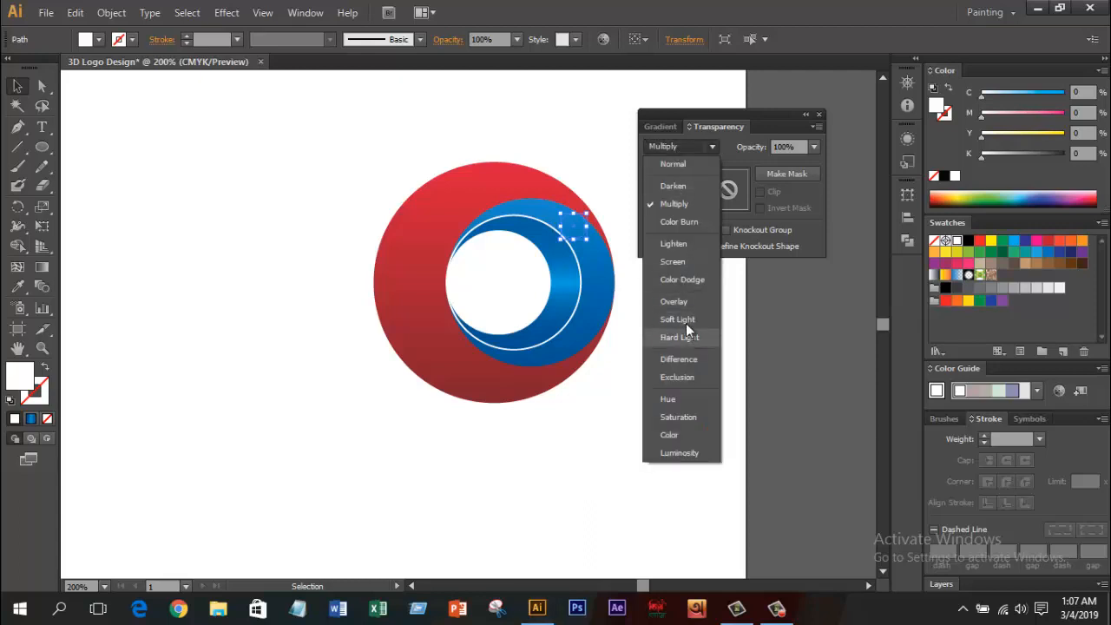
pyautogui.click(685, 320)
pyautogui.click(806, 113)
pyautogui.click(690, 231)
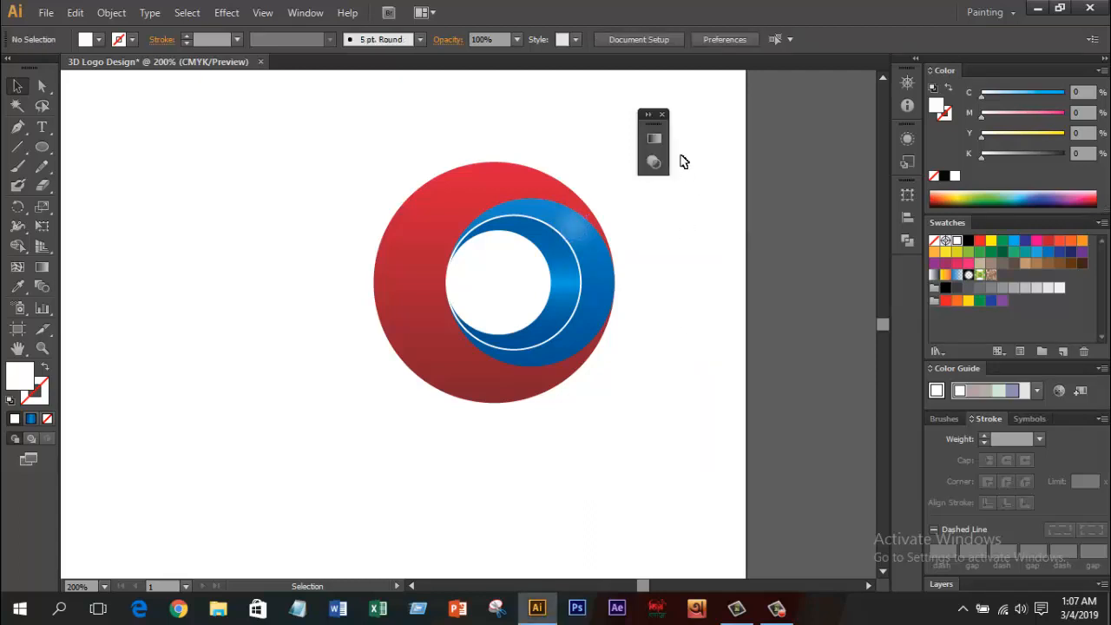
pyautogui.click(664, 113)
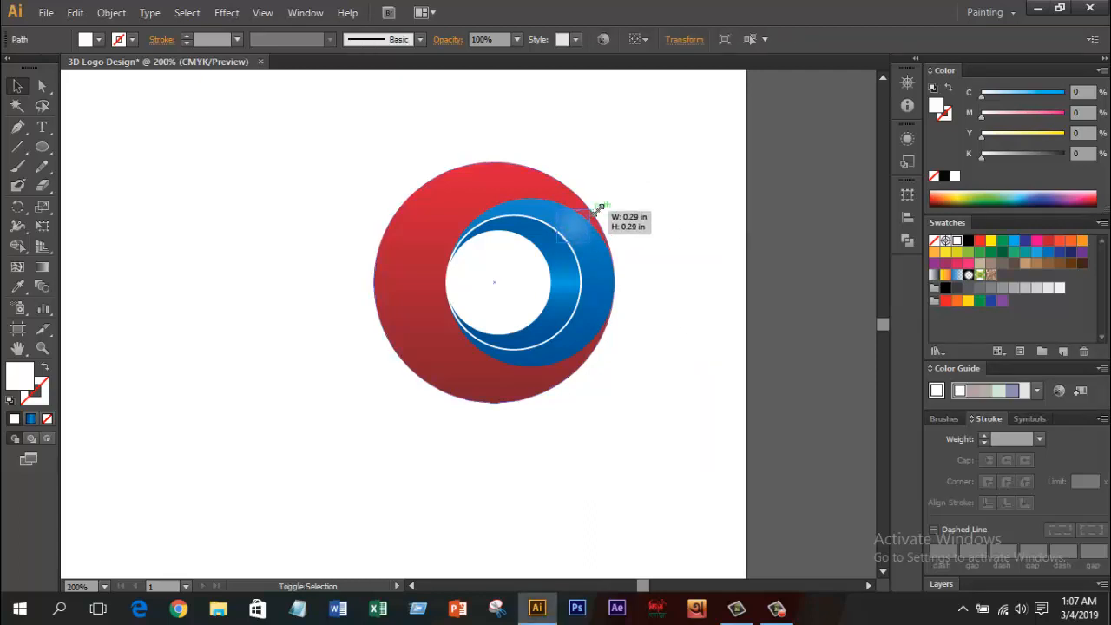
# Step: Group all the circles of the logo together with the highlight and nudge the group slightly up and to the left
pyautogui.scroll(-2, 676, 315)
pyautogui.scroll(1, 676, 315)
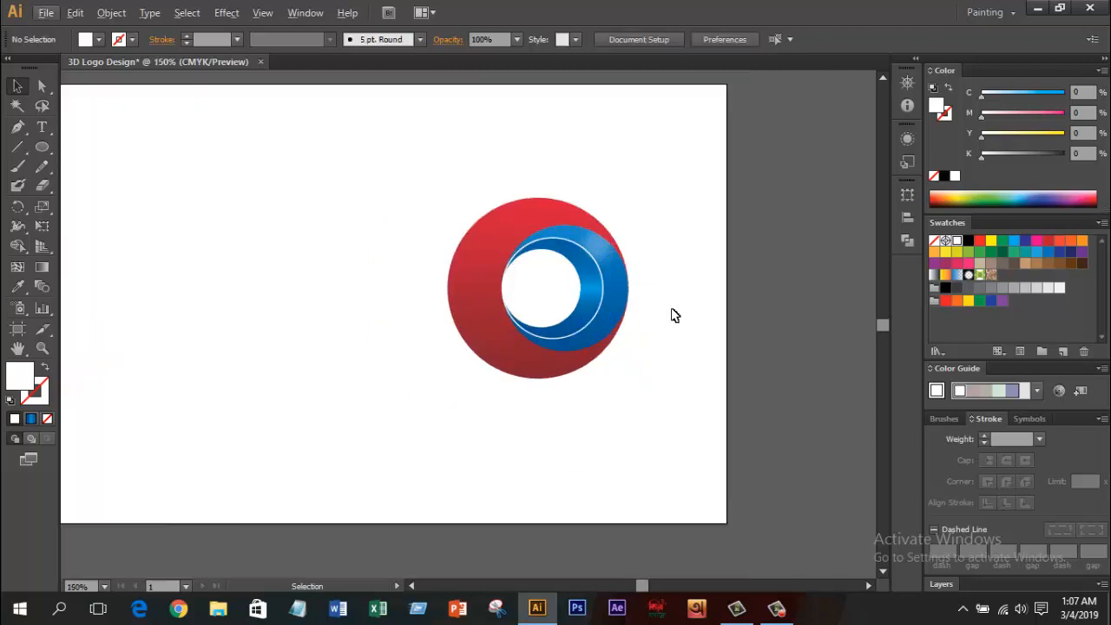
pyautogui.scroll(-1, 669, 315)
pyautogui.moveTo(489, 198); pyautogui.dragTo(665, 387)
pyautogui.rightClick(613, 247)
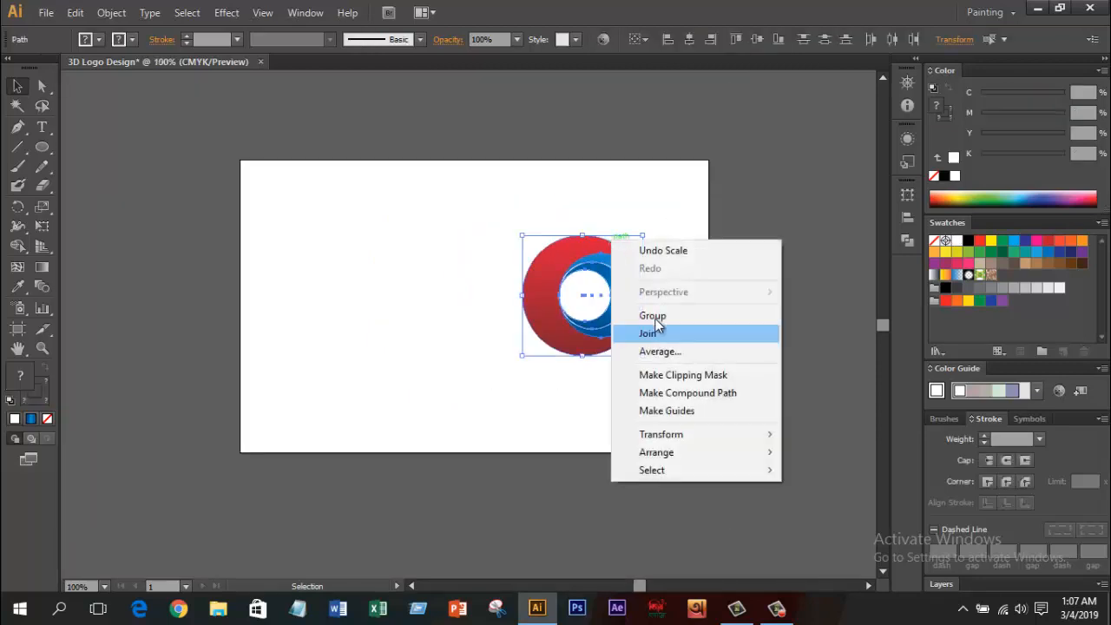
pyautogui.click(657, 330)
pyautogui.click(657, 355)
pyautogui.moveTo(615, 334)
pyautogui.mouseDown()
pyautogui.moveTo(610, 346)
pyautogui.moveTo(623, 346)
pyautogui.mouseUp()
# Step: Draw a wide, flat ellipse on the empty left half of the artboard with the Ellipse tool
pyautogui.click(106, 87)
pyautogui.moveTo(46, 149); pyautogui.dragTo(100, 185)
pyautogui.moveTo(300, 302); pyautogui.dragTo(436, 326)
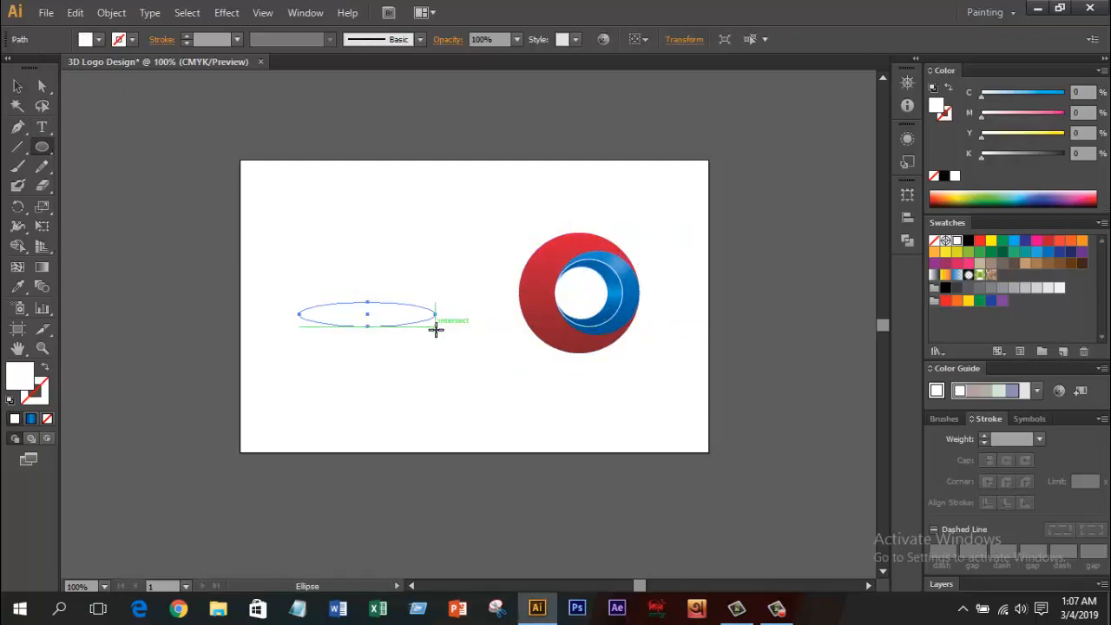
# Step: Fill the ellipse with the white-to-black gradient, make it radial and reverse it so black sits in the centre
pyautogui.click(941, 285)
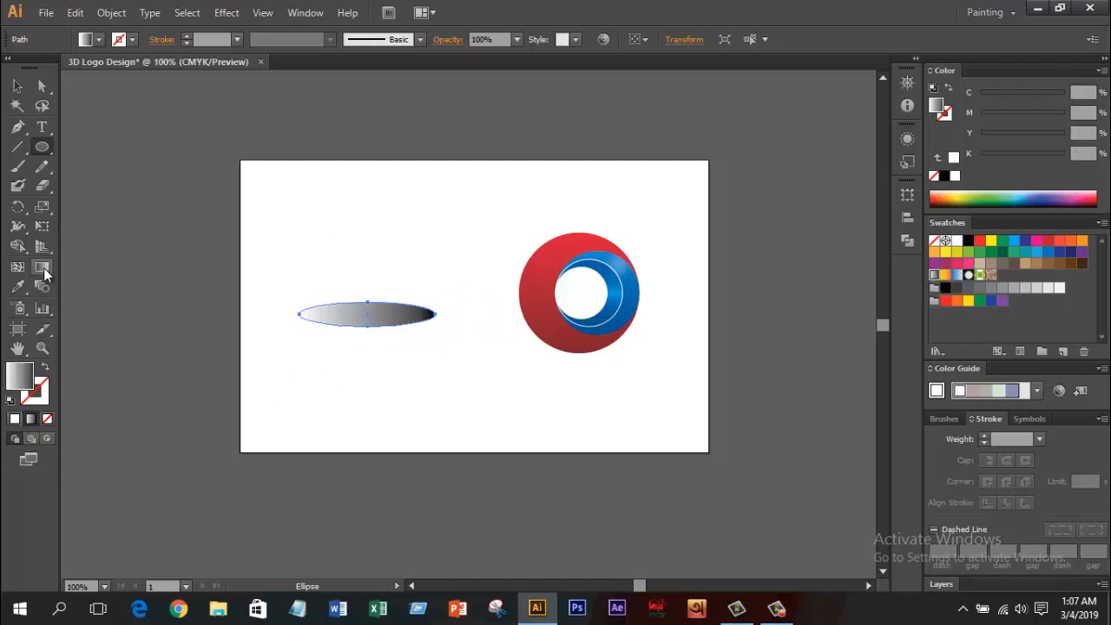
pyautogui.doubleClick(39, 269)
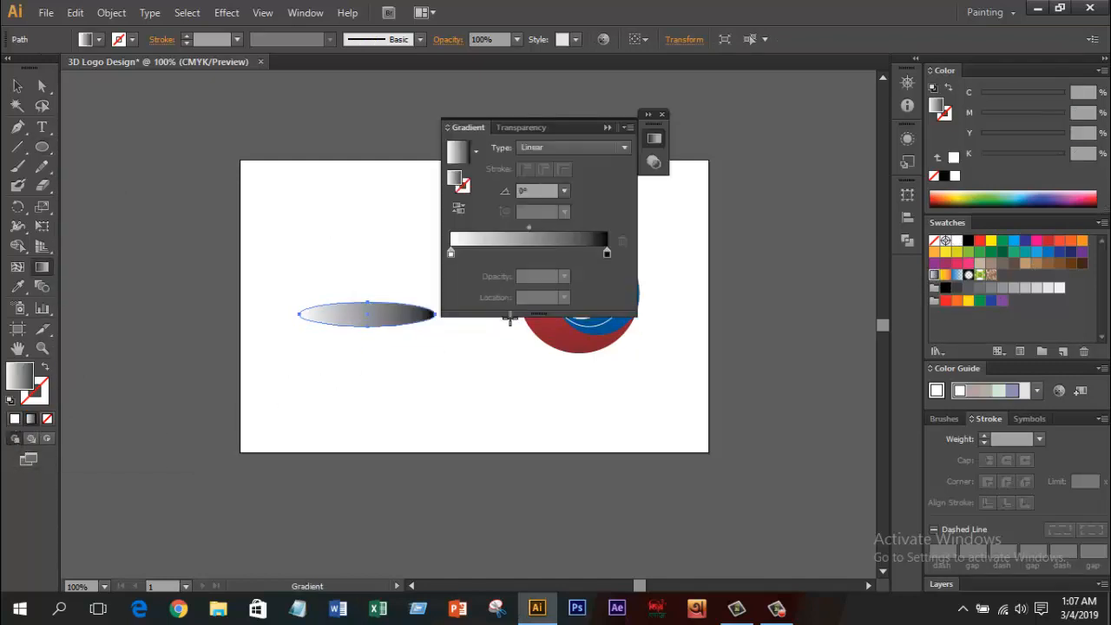
pyautogui.click(545, 151)
pyautogui.click(552, 187)
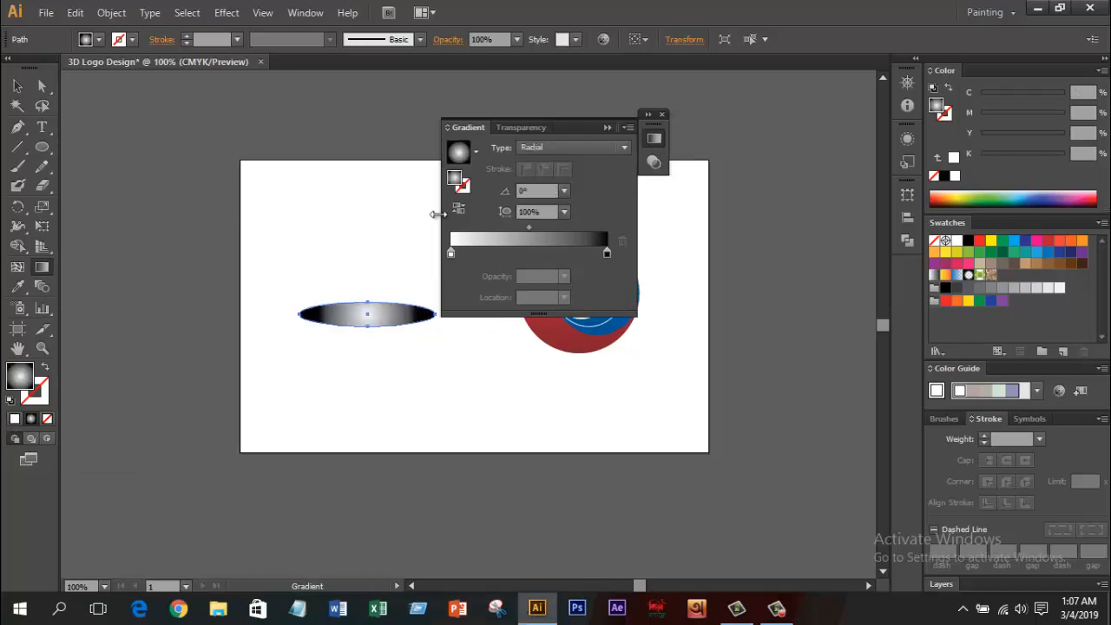
pyautogui.click(459, 209)
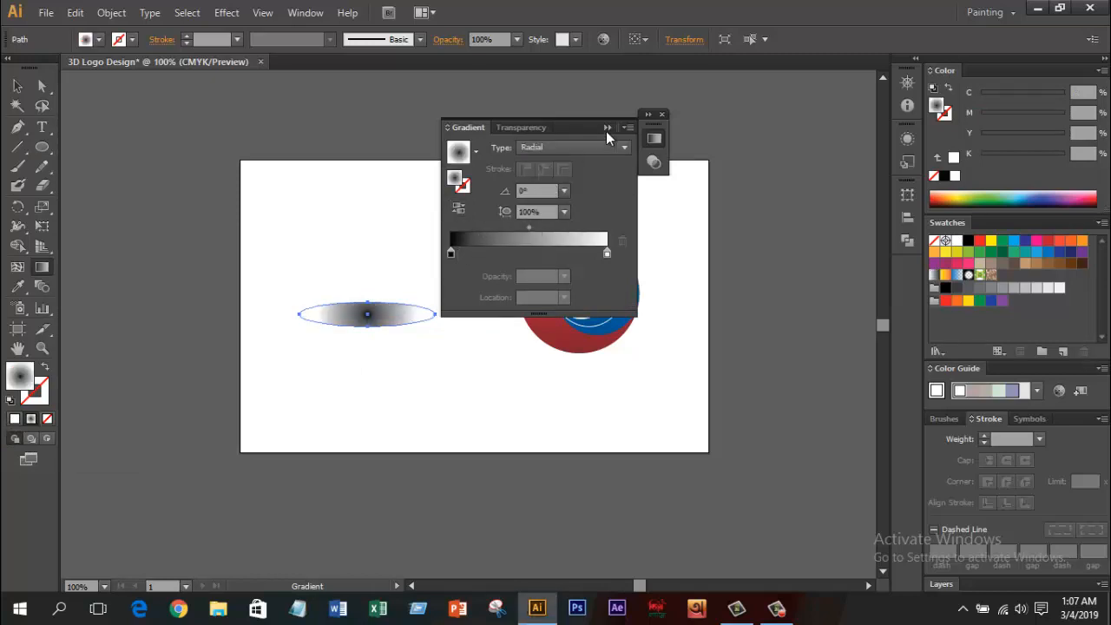
pyautogui.click(654, 138)
pyautogui.click(662, 114)
# Step: Apply a Gaussian Blur effect with a radius of about 14 pixels to the gradient ellipse
pyautogui.click(17, 86)
pyautogui.click(228, 13)
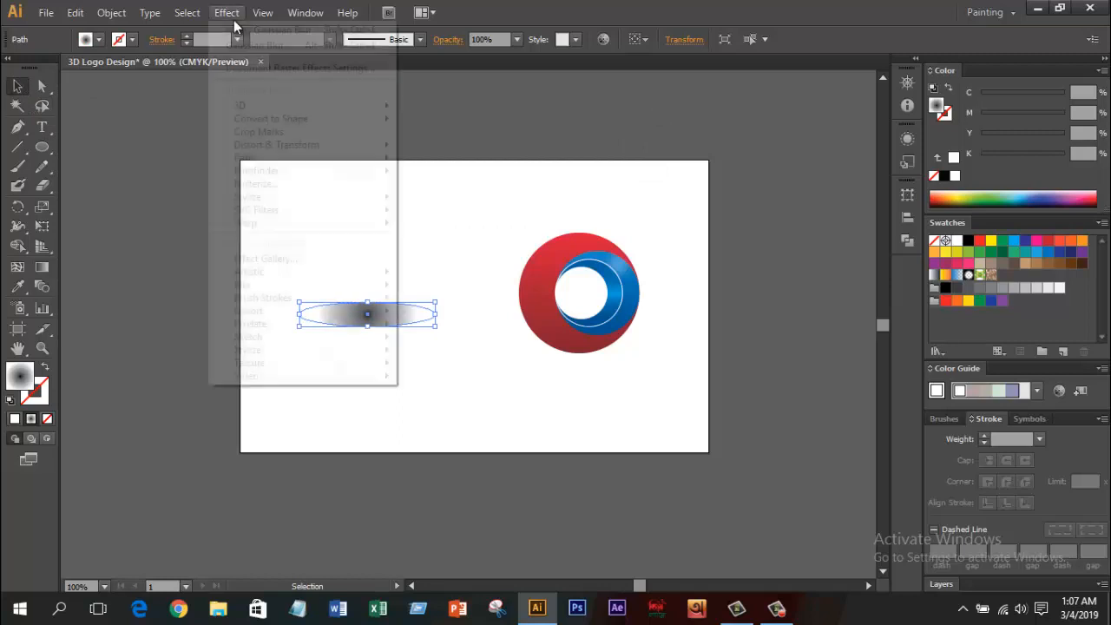
pyautogui.moveTo(252, 285)
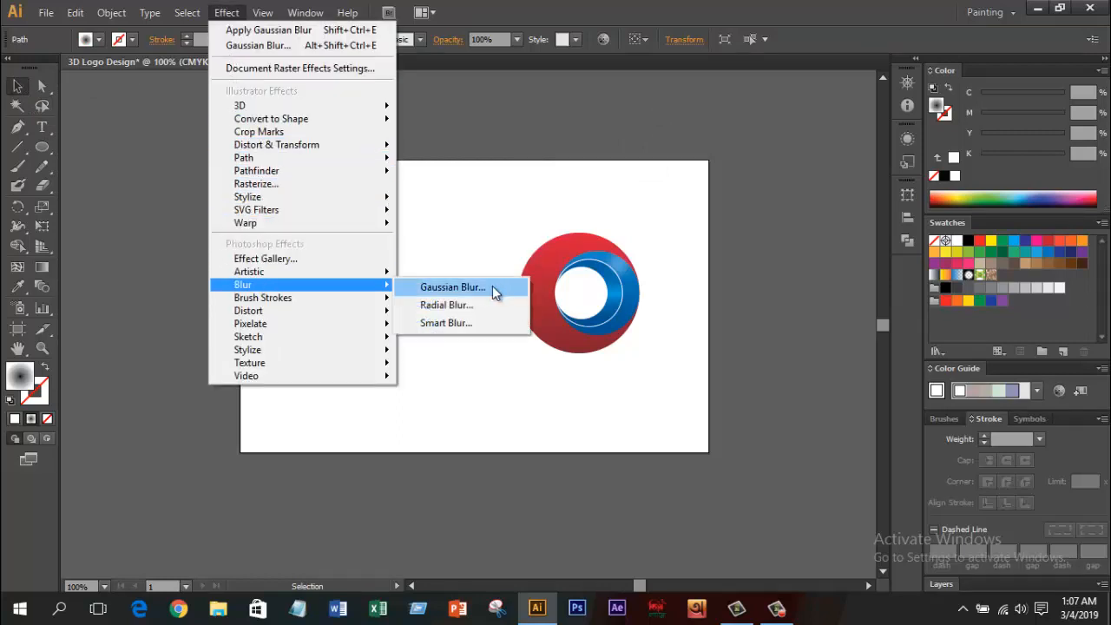
pyautogui.click(495, 290)
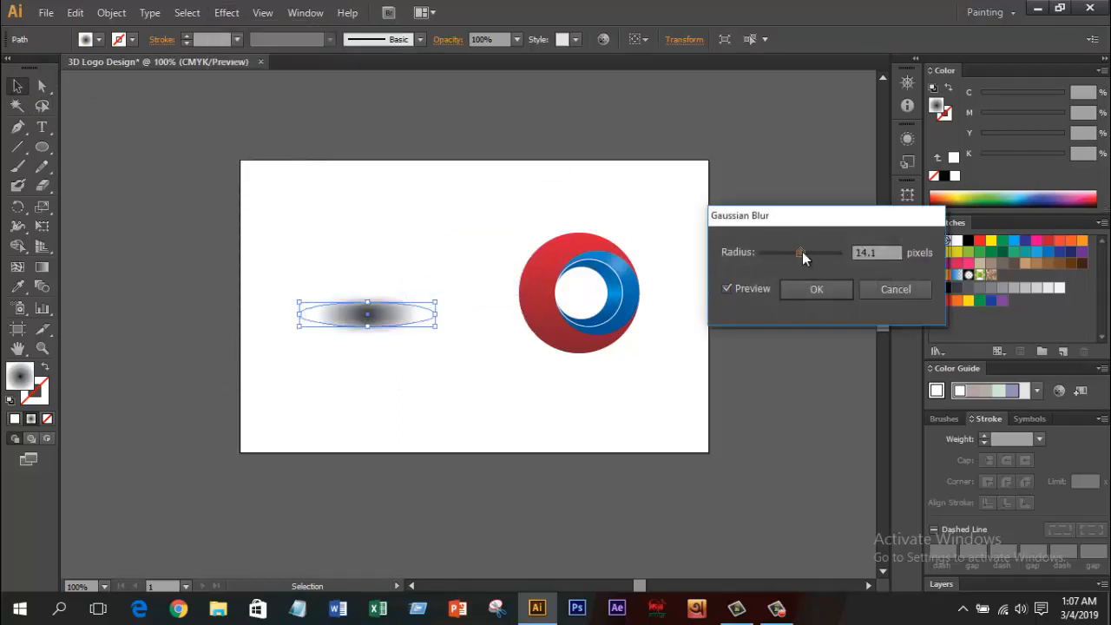
pyautogui.moveTo(803, 252); pyautogui.dragTo(806, 251)
pyautogui.click(819, 292)
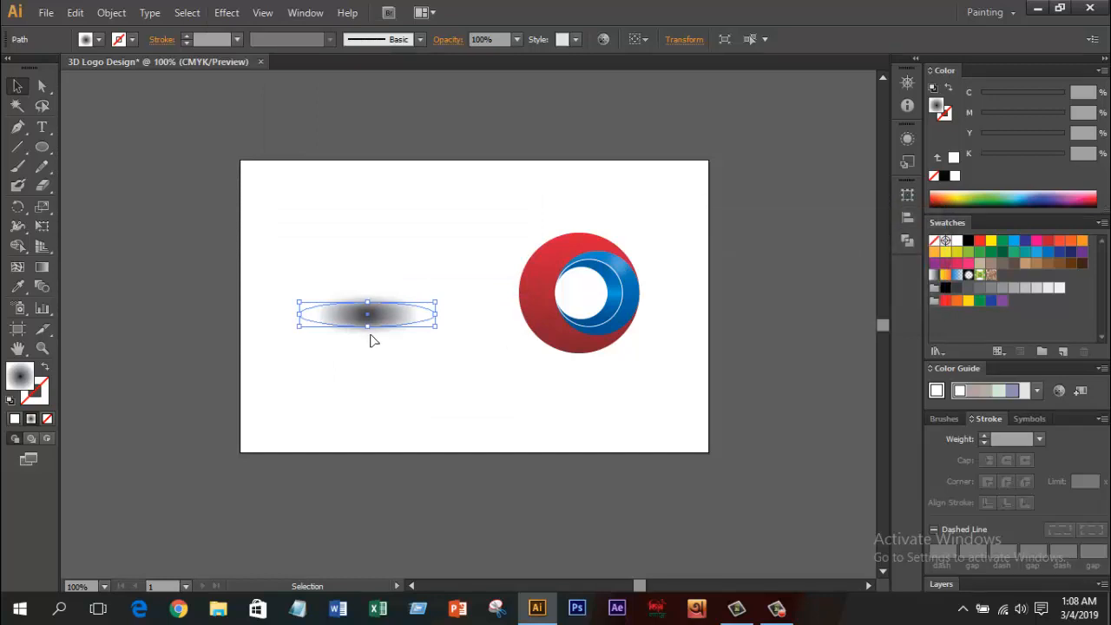
# Step: Move the blurred ellipse under the logo's lower edge as a shadow and set its opacity to 50%
pyautogui.moveTo(368, 326); pyautogui.dragTo(593, 358)
pyautogui.click(517, 39)
pyautogui.click(526, 145)
pyautogui.click(463, 199)
pyautogui.click(590, 404)
# Step: Set the shadow ellipse's opacity to 80%, flatten it further and centre it under the logo
pyautogui.click(575, 354)
pyautogui.click(516, 39)
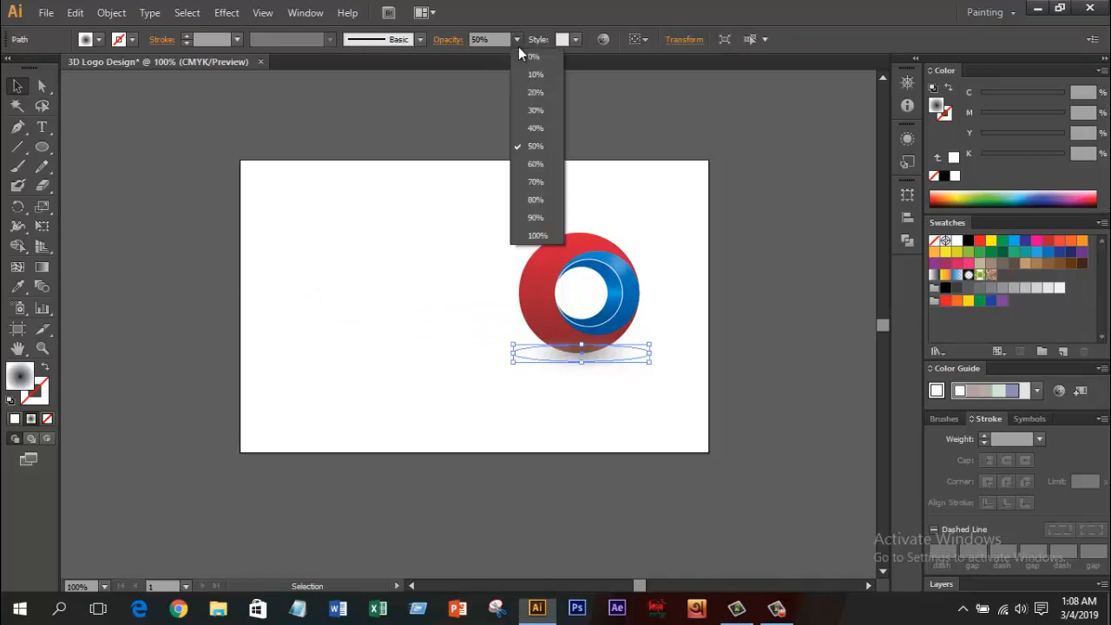
pyautogui.click(536, 202)
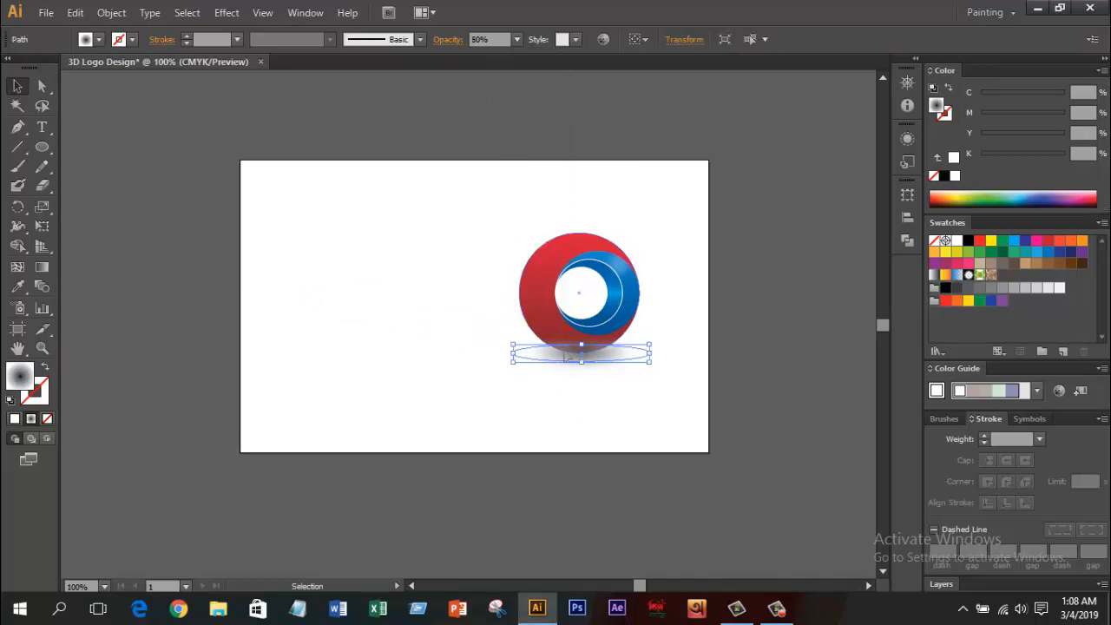
pyautogui.moveTo(565, 357); pyautogui.dragTo(562, 357)
pyautogui.click(588, 389)
pyautogui.click(599, 358)
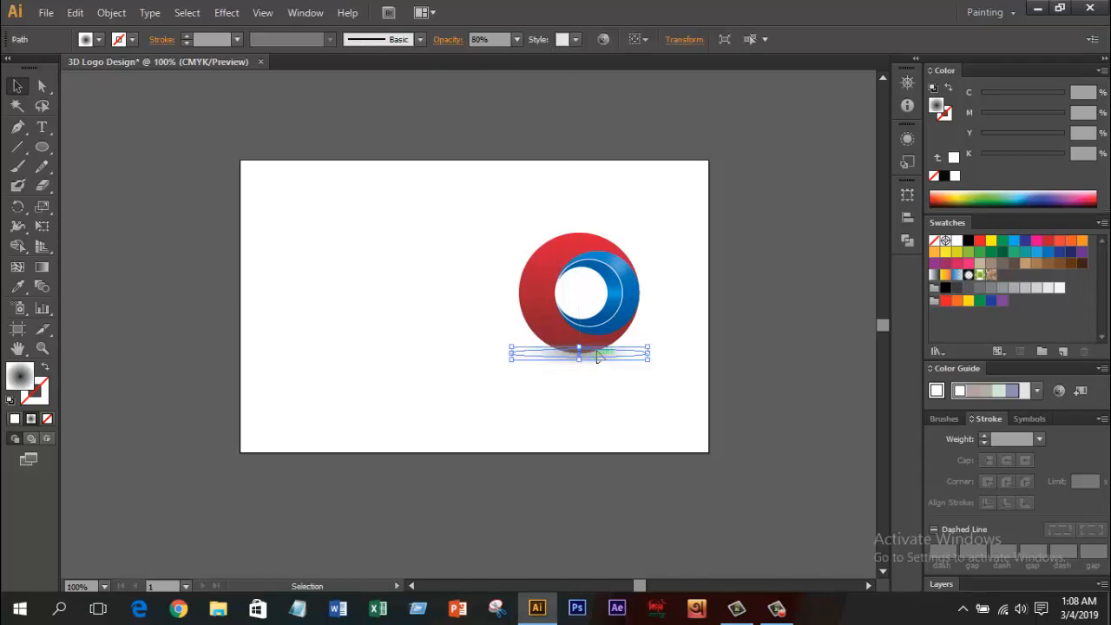
# Step: Send the shadow ellipse to the back, behind the logo, and deselect it
pyautogui.rightClick(598, 356)
pyautogui.moveTo(686, 318)
pyautogui.click(772, 377)
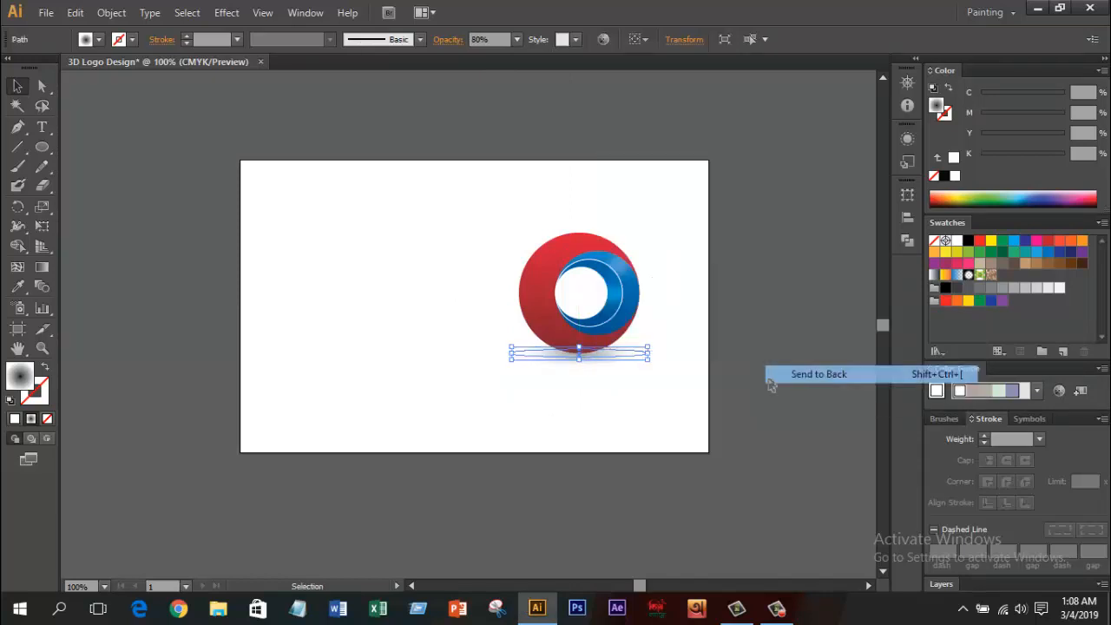
pyautogui.click(548, 421)
# Step: Set the shadow ellipse's opacity to 100% and deselect it
pyautogui.scroll(1, 578, 404)
pyautogui.click(591, 346)
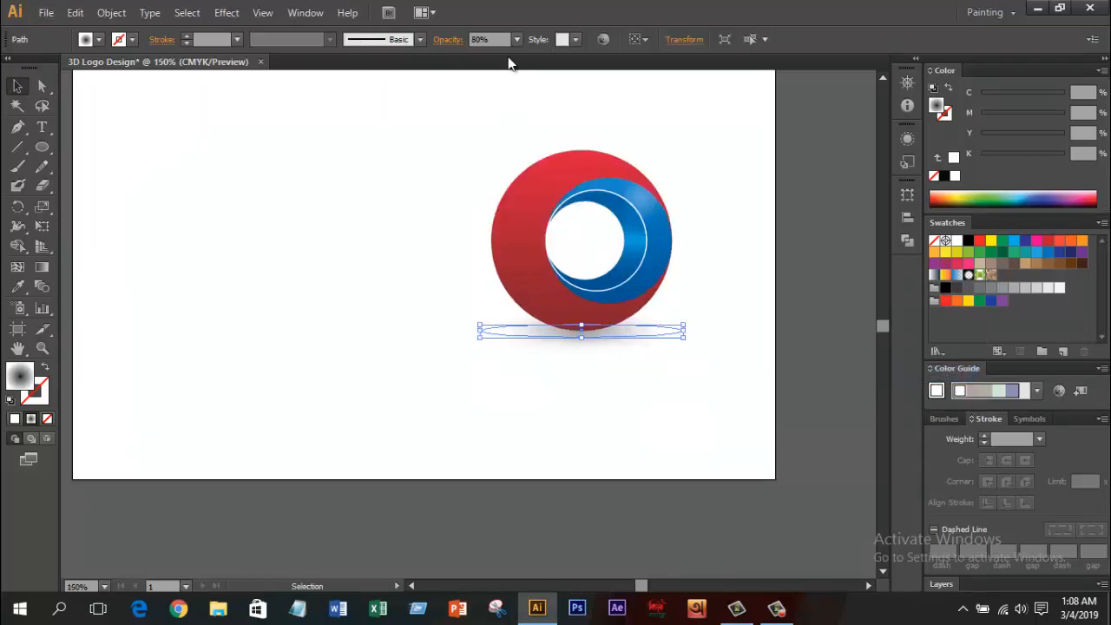
pyautogui.click(516, 40)
pyautogui.click(534, 234)
pyautogui.click(432, 279)
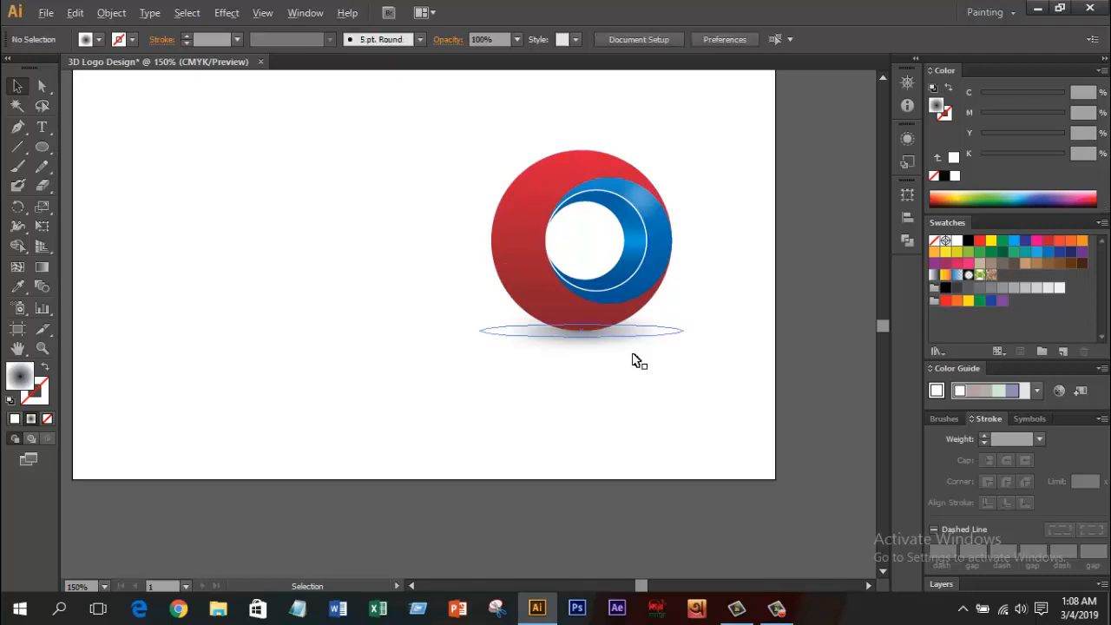
# Step: Duplicate the logo group straight below the original so that the two circles touch
pyautogui.scroll(-1, 637, 360)
pyautogui.scroll(-1, 292, 285)
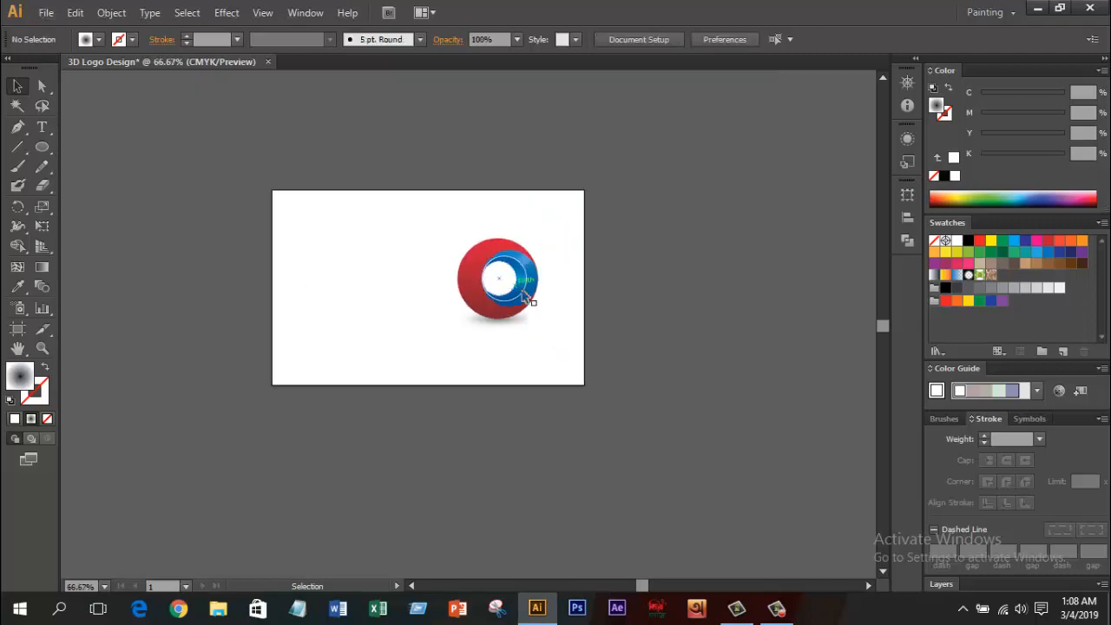
pyautogui.click(478, 306)
pyautogui.moveTo(478, 306); pyautogui.dragTo(491, 385)
# Step: Reflect the lower logo copy across the horizontal axis, with preview enabled
pyautogui.scroll(1, 491, 384)
pyautogui.rightClick(476, 323)
pyautogui.moveTo(509, 439)
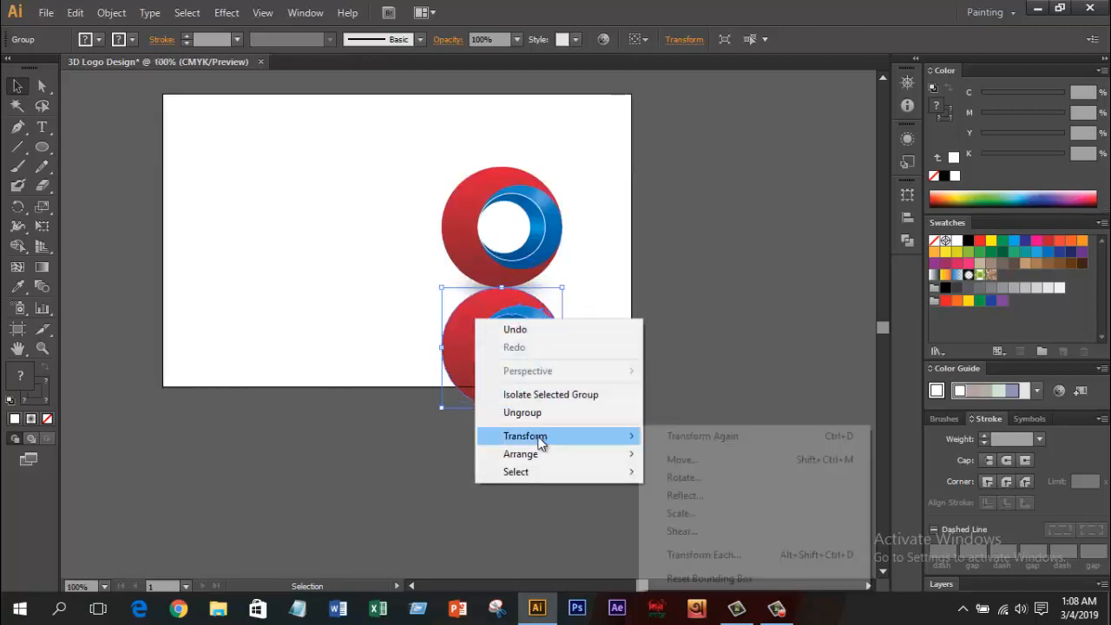
pyautogui.click(703, 496)
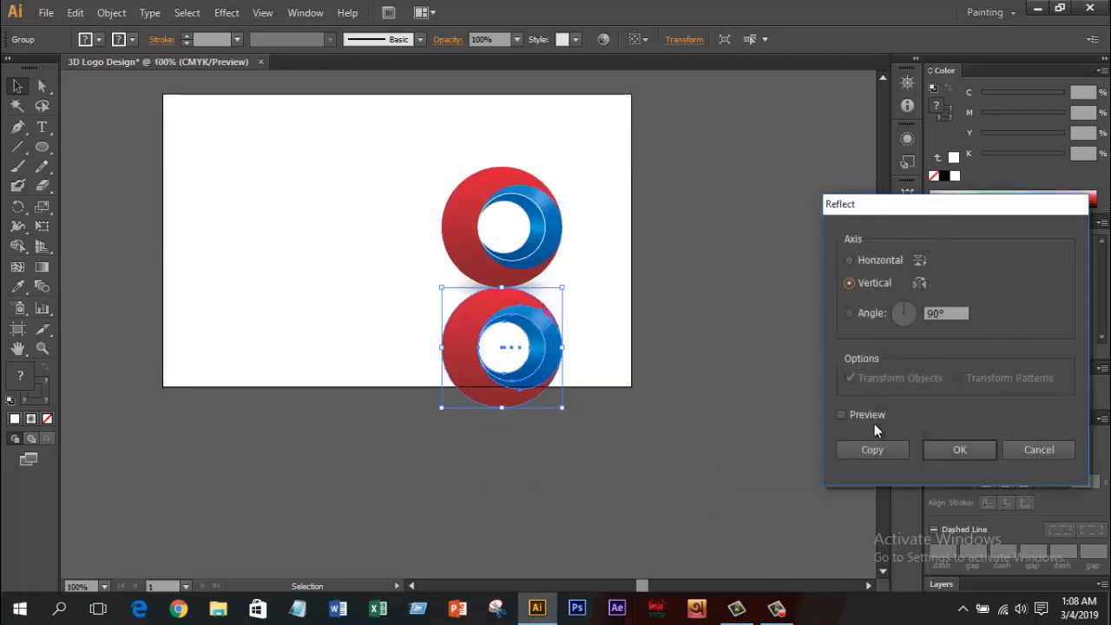
pyautogui.click(849, 261)
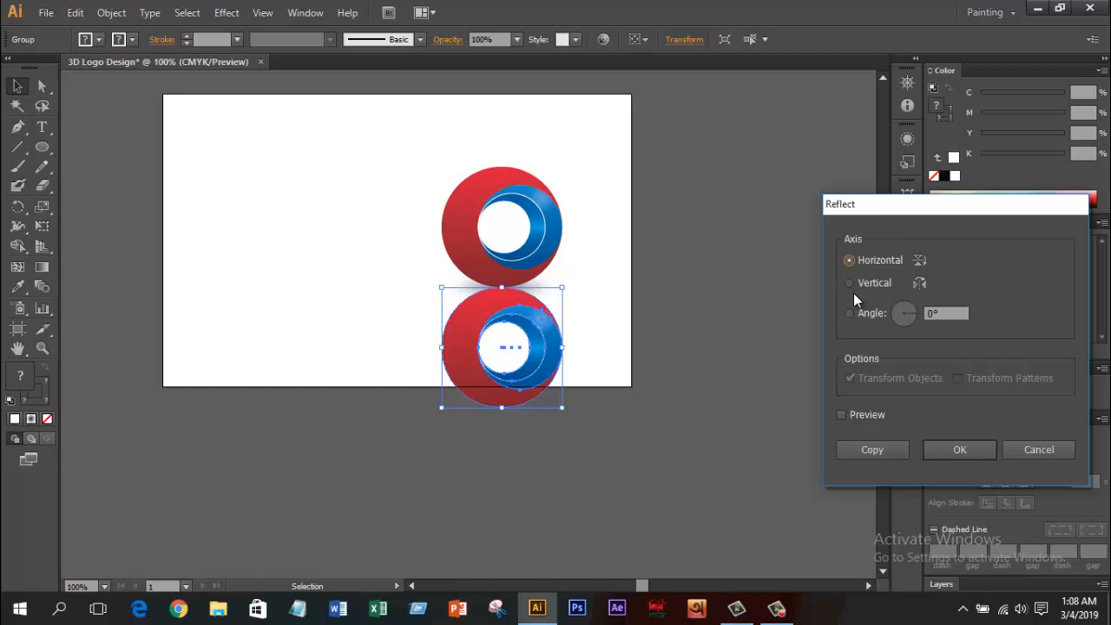
pyautogui.click(843, 415)
pyautogui.click(960, 450)
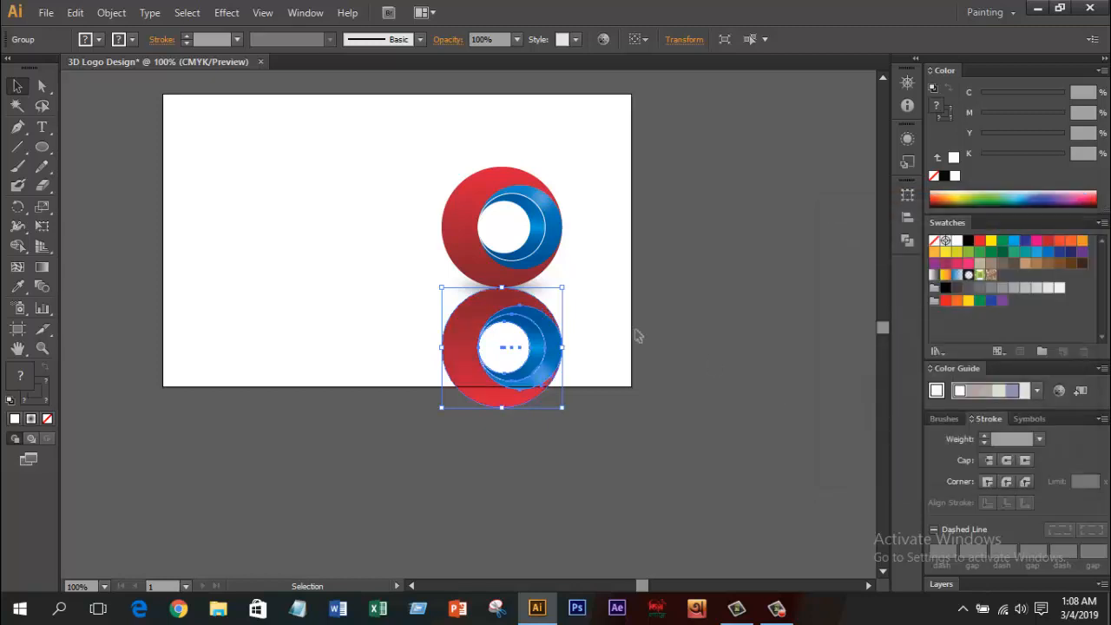
# Step: Draw a rectangle about 5.68 by 2.61 in that completely covers the mirrored logo copy
pyautogui.click(41, 147)
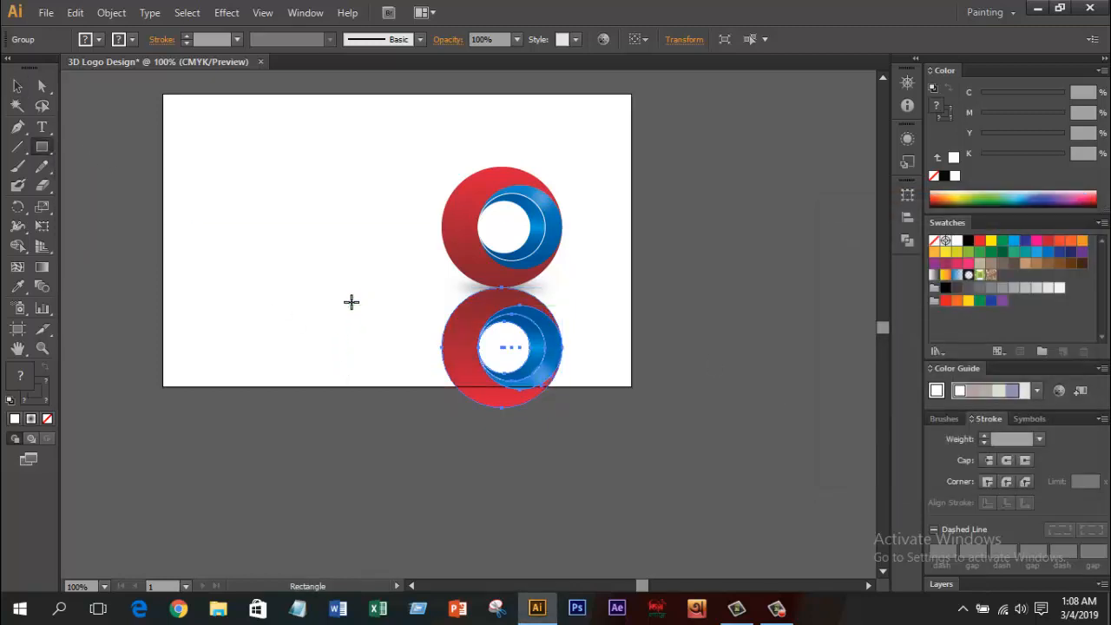
pyautogui.moveTo(344, 284); pyautogui.dragTo(673, 438)
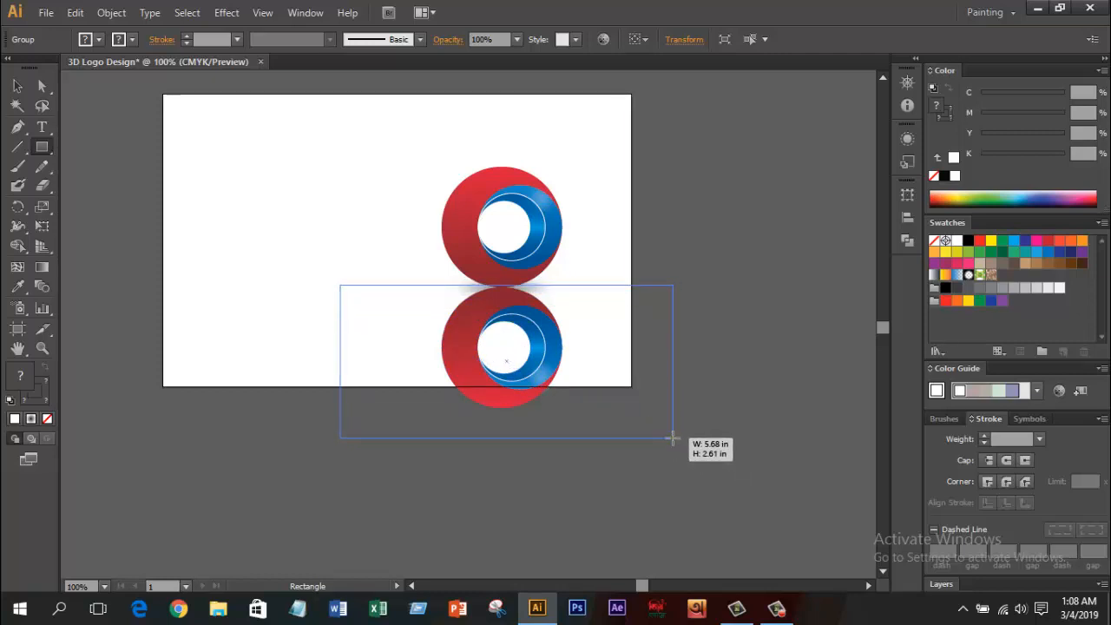
pyautogui.moveTo(673, 439); pyautogui.dragTo(673, 439)
# Step: Fill the rectangle with the white-to-black gradient, running vertically from inside the upper logo to the rectangle's upper part
pyautogui.click(934, 275)
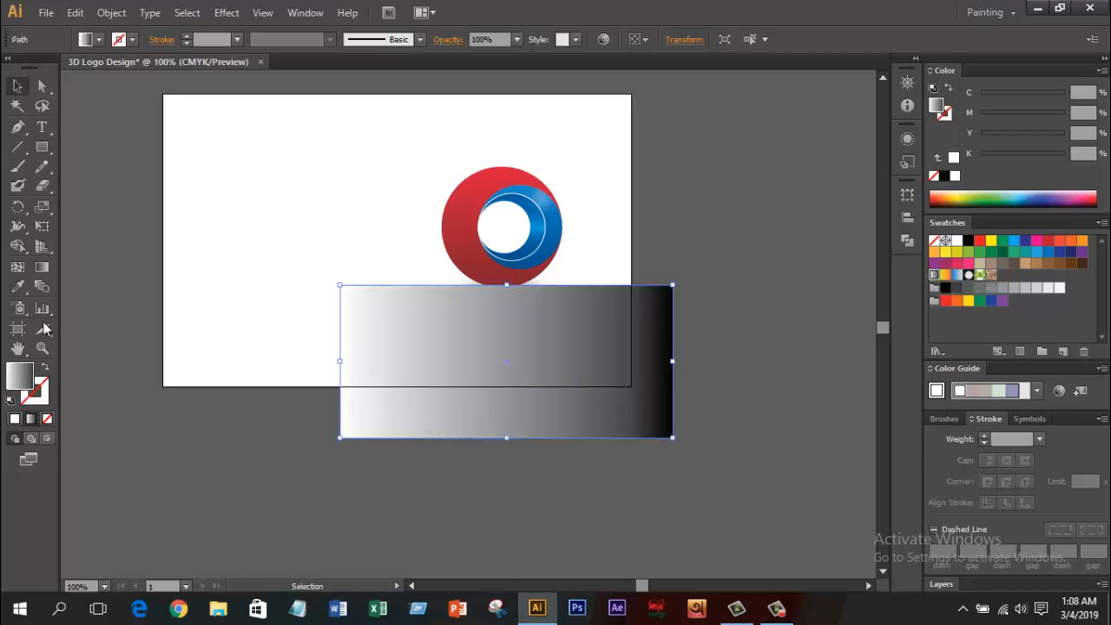
pyautogui.click(41, 268)
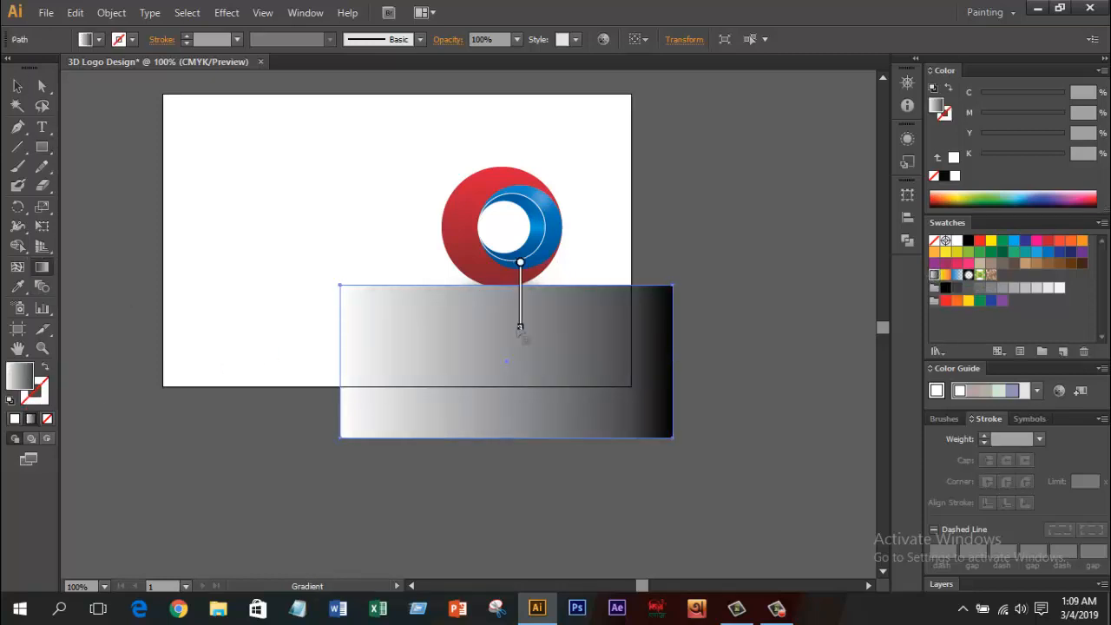
pyautogui.moveTo(520, 327); pyautogui.dragTo(517, 327)
pyautogui.click(18, 86)
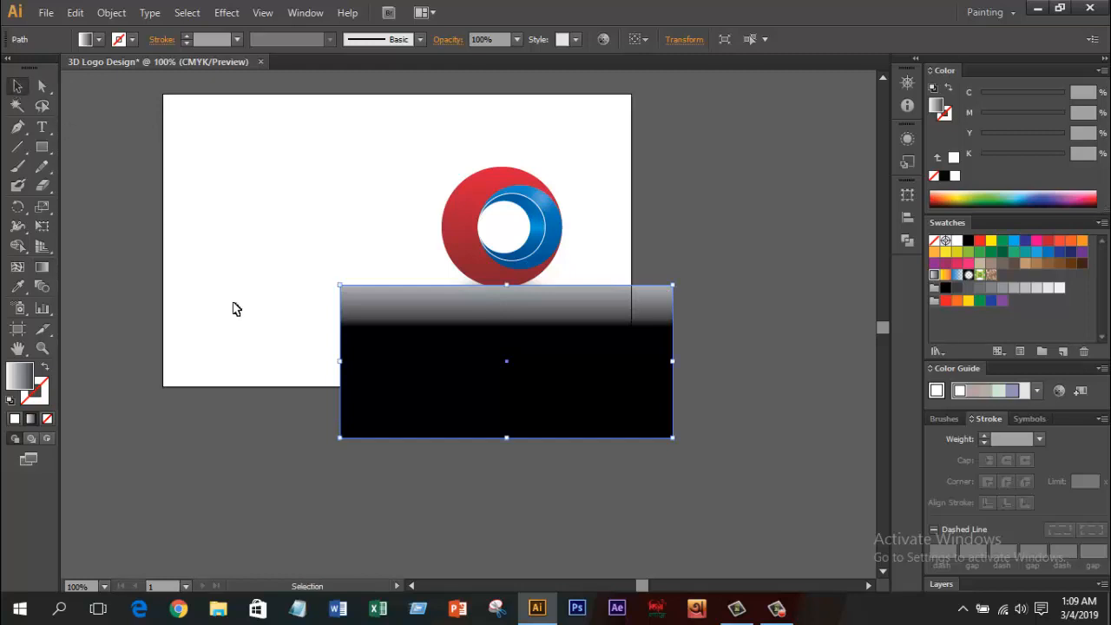
# Step: Select the rectangle with the mirrored logo and make an opacity mask from them, creating a fading reflection
pyautogui.moveTo(557, 441); pyautogui.dragTo(631, 448)
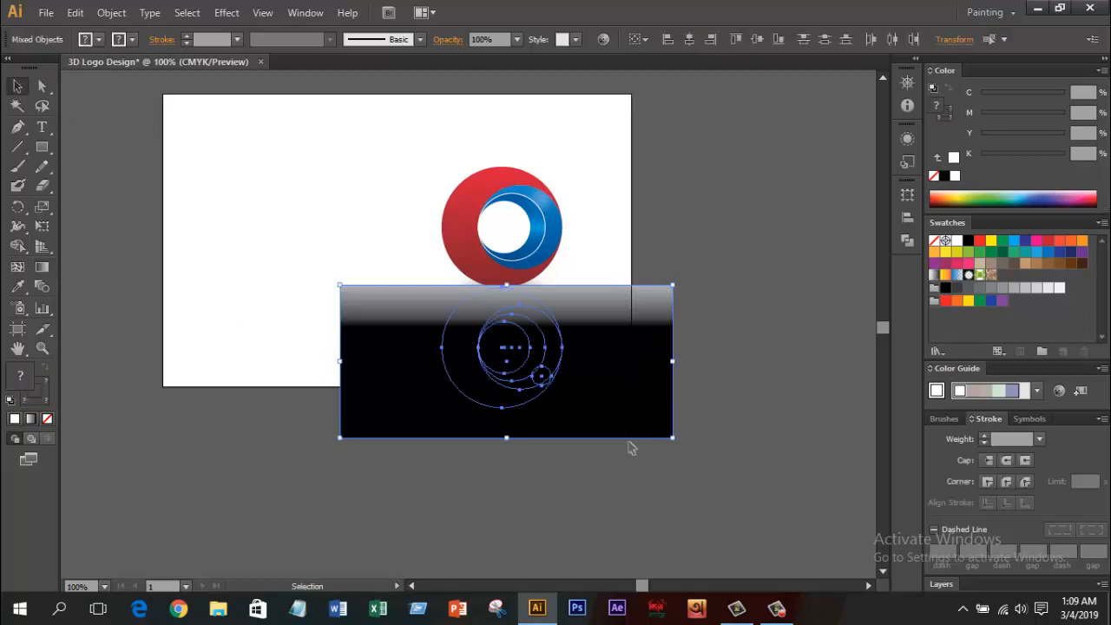
pyautogui.click(307, 12)
pyautogui.click(375, 437)
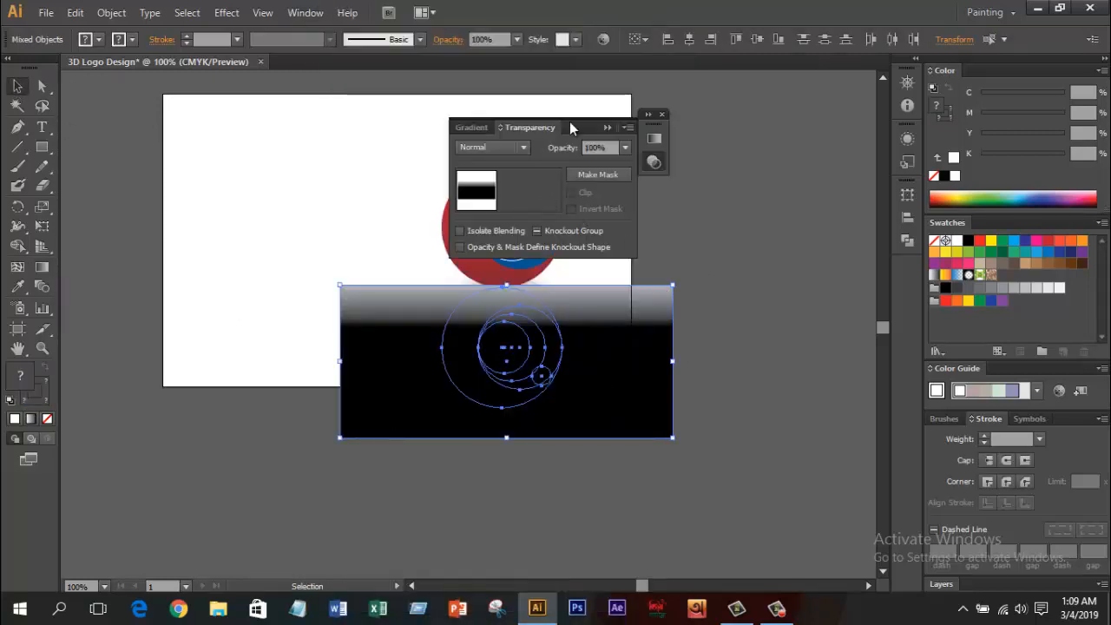
pyautogui.moveTo(570, 127); pyautogui.dragTo(767, 114)
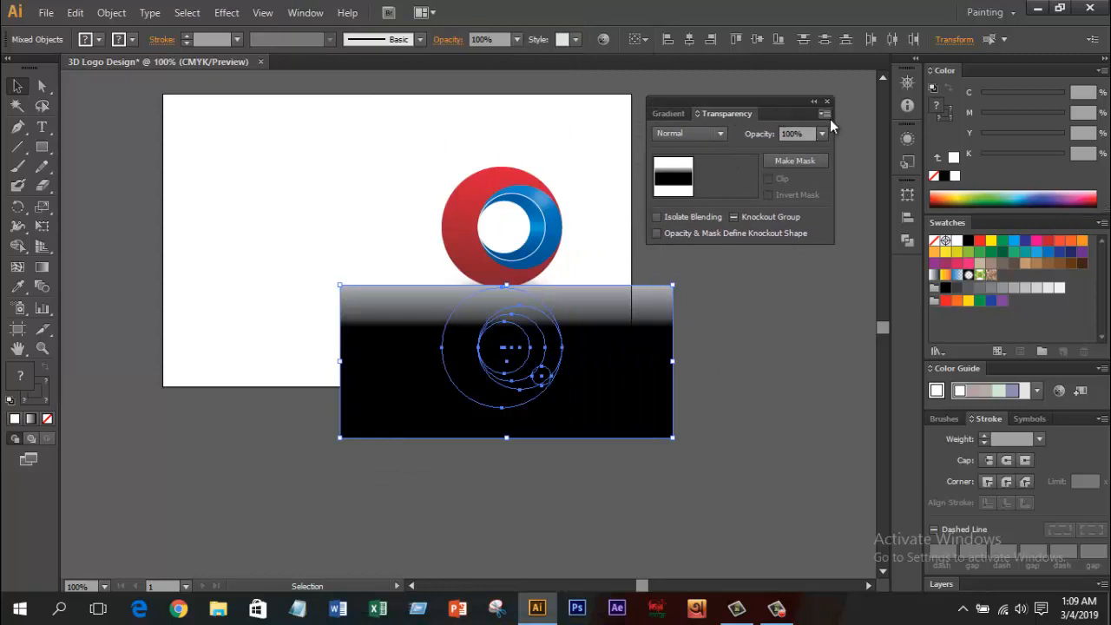
pyautogui.click(825, 114)
pyautogui.click(884, 160)
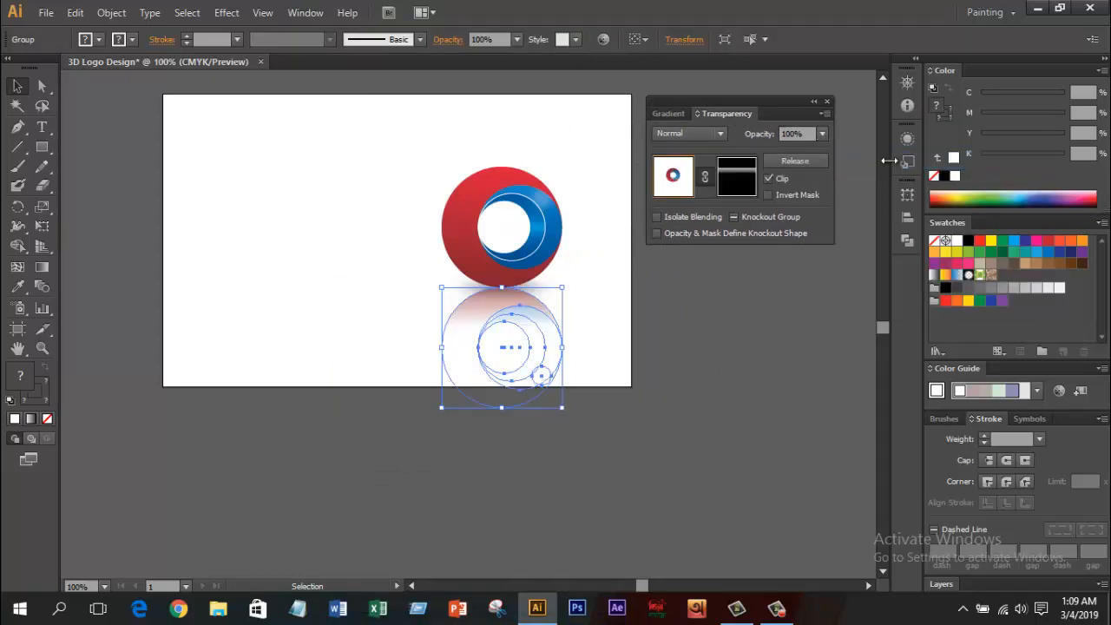
pyautogui.click(672, 338)
# Step: Redraw the gradient in the reflection's opacity mask vertically from above the upper logo to the reflection's middle, and return to the artwork
pyautogui.click(533, 330)
pyautogui.click(747, 185)
pyautogui.click(42, 266)
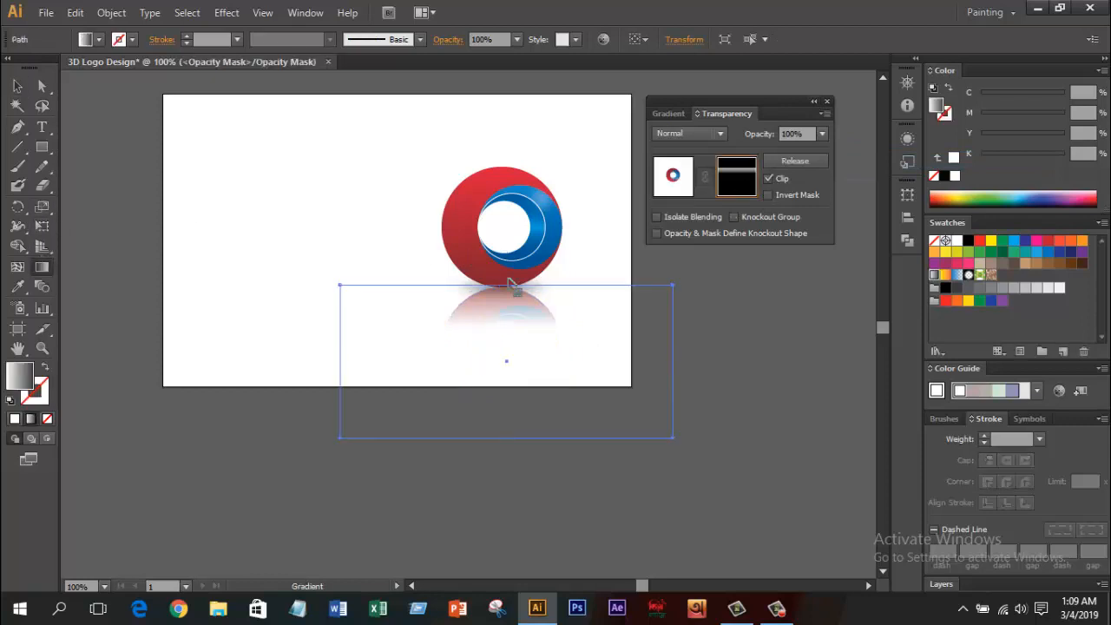
pyautogui.moveTo(508, 250); pyautogui.dragTo(509, 383)
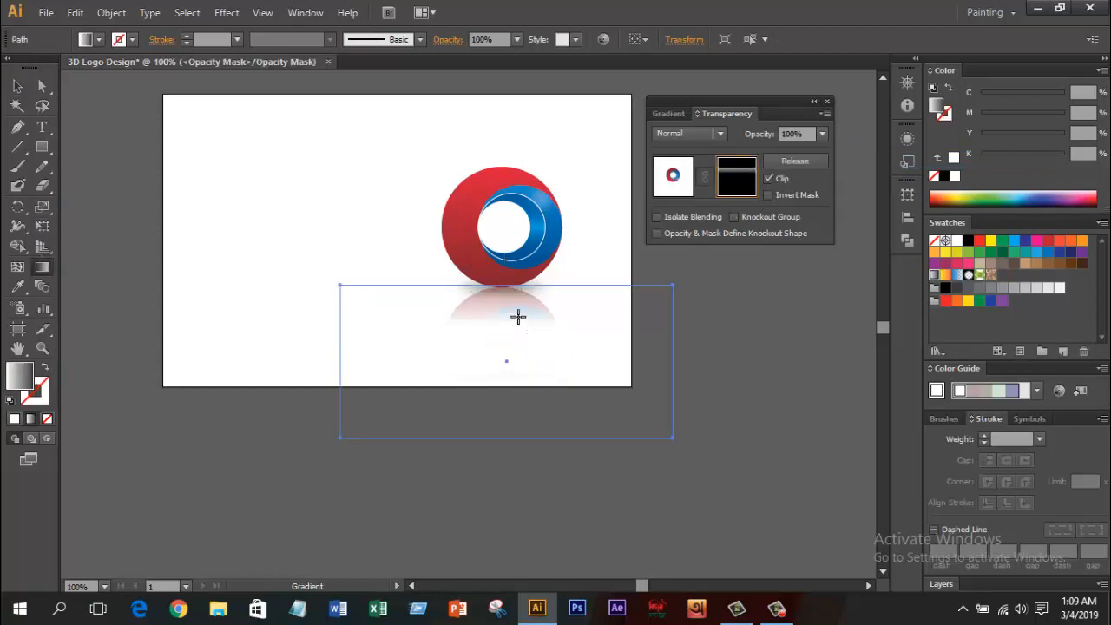
pyautogui.moveTo(511, 236); pyautogui.dragTo(536, 229)
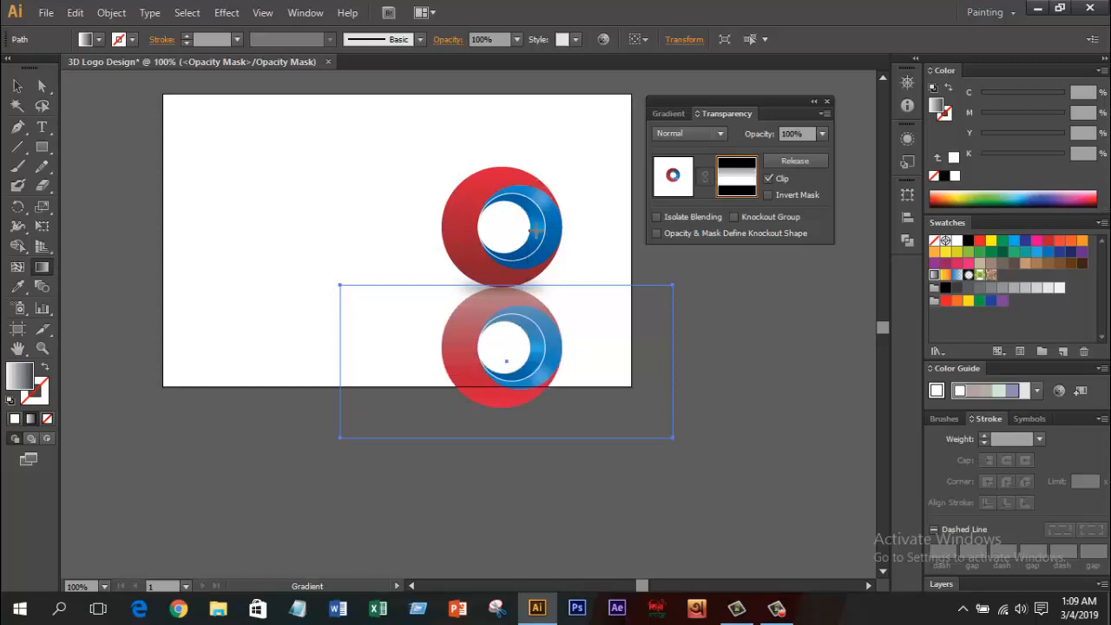
pyautogui.moveTo(528, 155); pyautogui.dragTo(533, 345)
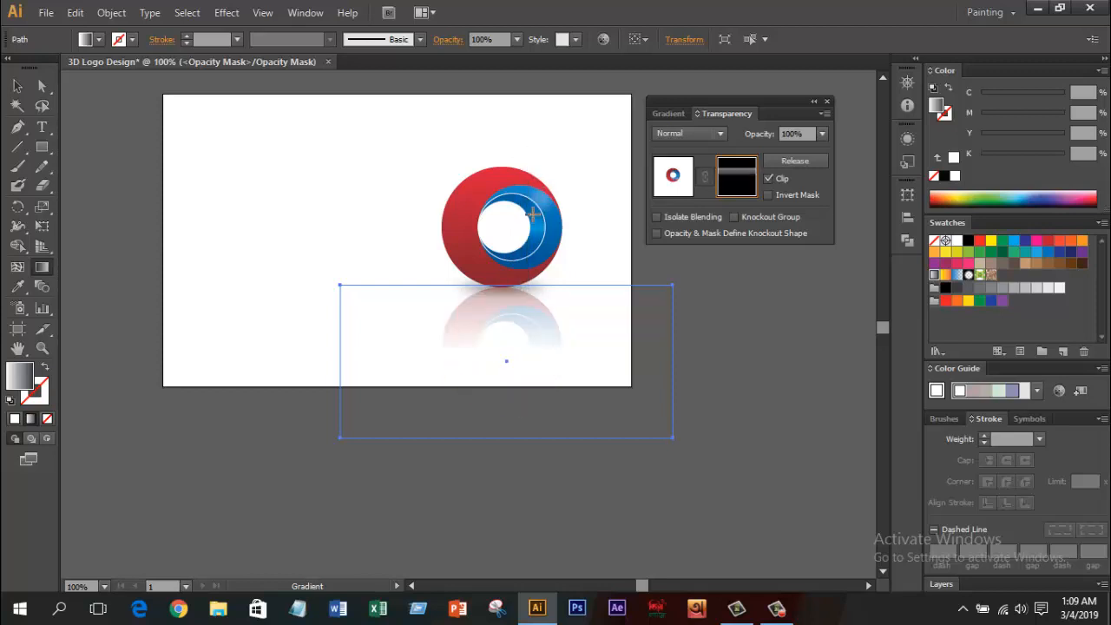
pyautogui.click(686, 181)
pyautogui.click(815, 102)
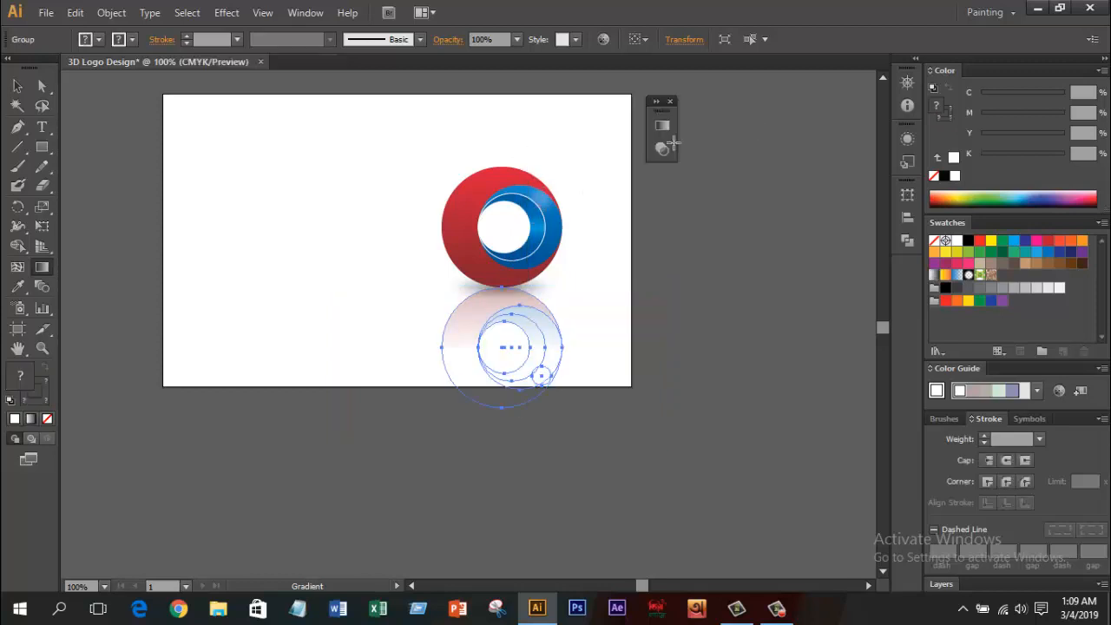
pyautogui.press('v')
pyautogui.click(670, 101)
# Step: Set the opacity of the mirrored logo reflection to 60%
pyautogui.click(518, 39)
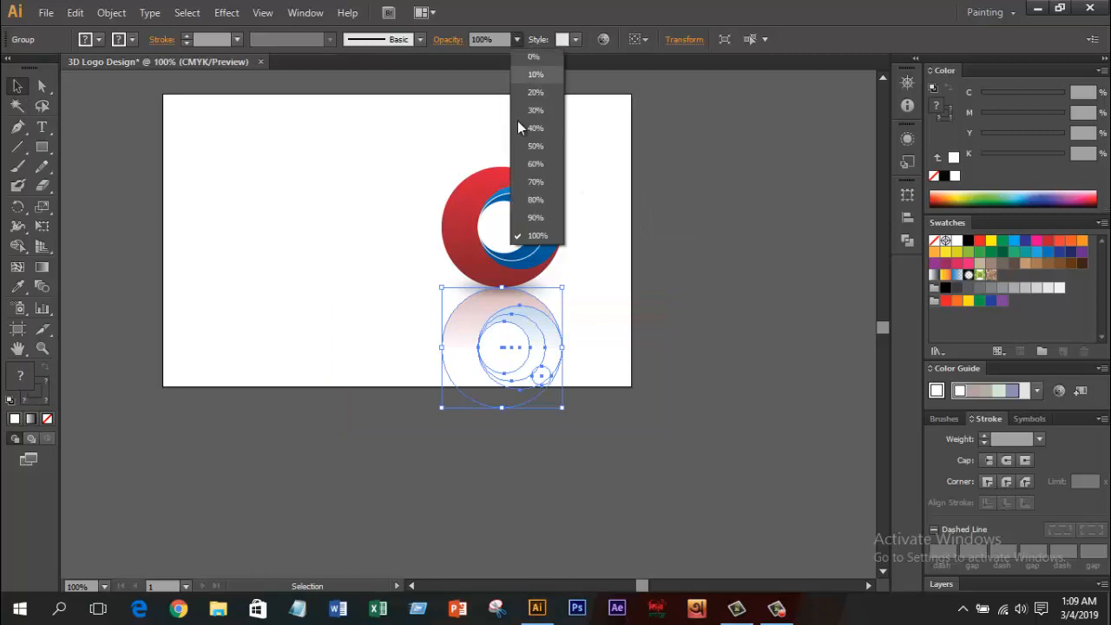
pyautogui.click(531, 168)
pyautogui.click(646, 258)
pyautogui.keyDown('alt'); pyautogui.scroll(-1, 697, 364); pyautogui.keyUp('alt')
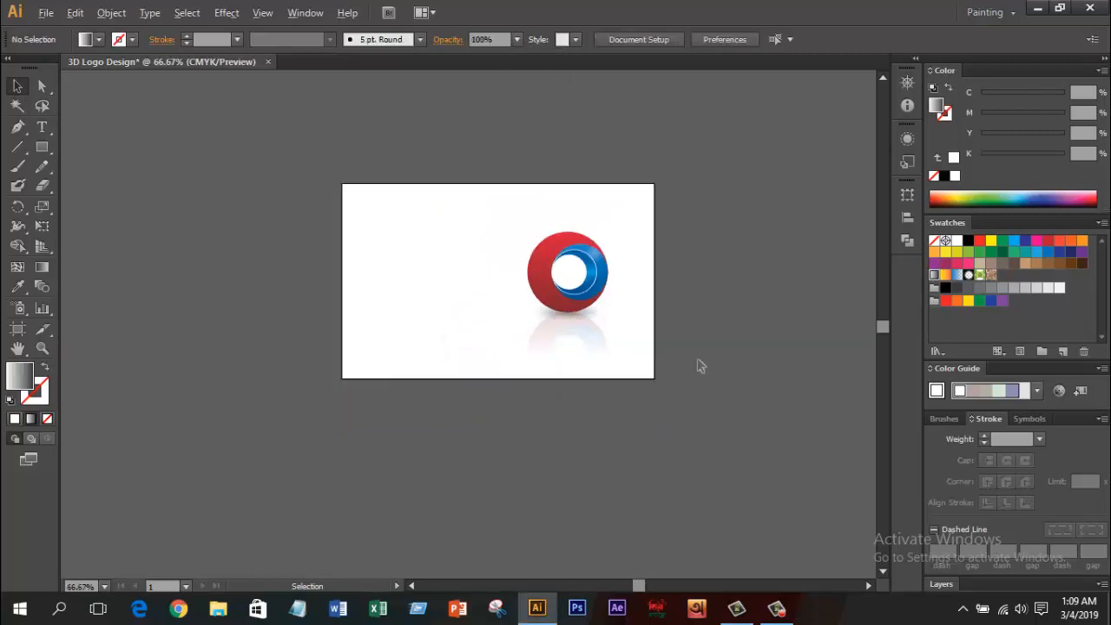
# Step: Duplicate the upper logo, enlarge the copy and park it beyond the artboard's right edge
pyautogui.keyDown('alt'); pyautogui.scroll(1, 697, 365); pyautogui.keyUp('alt')
pyautogui.click(478, 209)
pyautogui.moveTo(478, 208); pyautogui.dragTo(256, 208)
pyautogui.moveTo(346, 165); pyautogui.dragTo(427, 137)
pyautogui.keyDown('alt'); pyautogui.scroll(-1, 395, 306); pyautogui.keyUp('alt')
pyautogui.moveTo(381, 232); pyautogui.dragTo(777, 233)
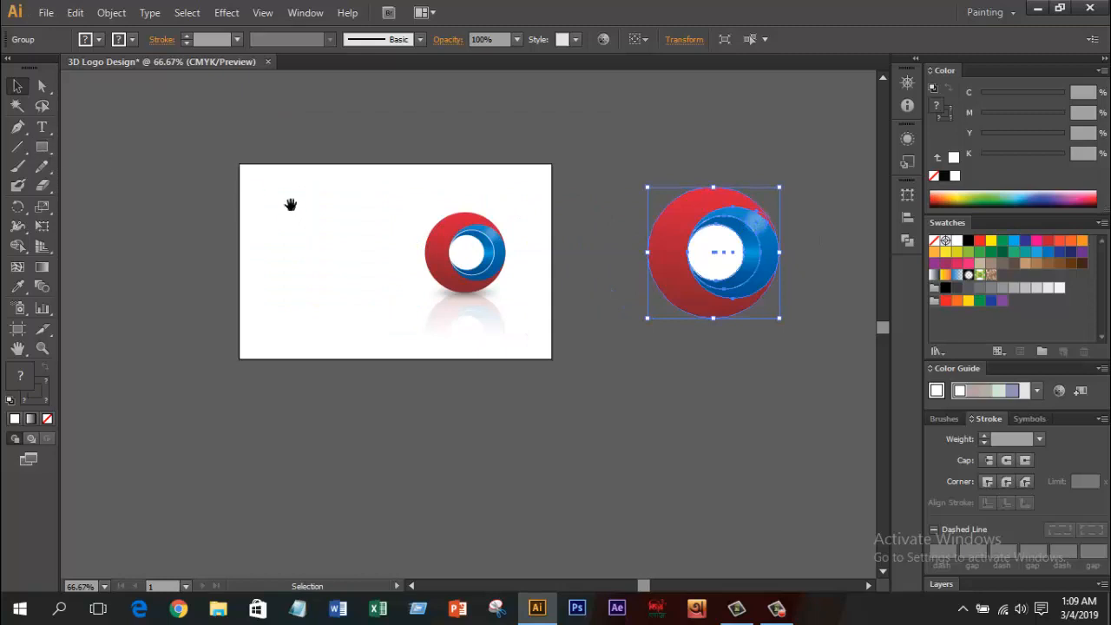
pyautogui.moveTo(677, 236); pyautogui.dragTo(701, 170)
# Step: Draw a closed Pen tool shape over the artboard's right part, with its left edge curving from the upper to the lower artboard edge
pyautogui.click(17, 130)
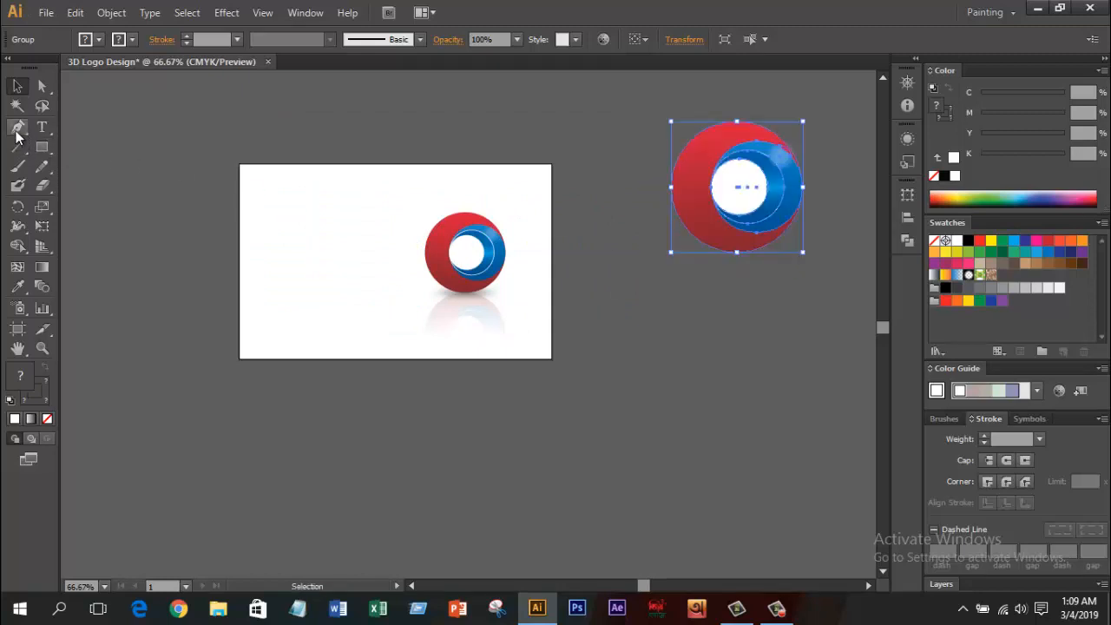
pyautogui.click(322, 163)
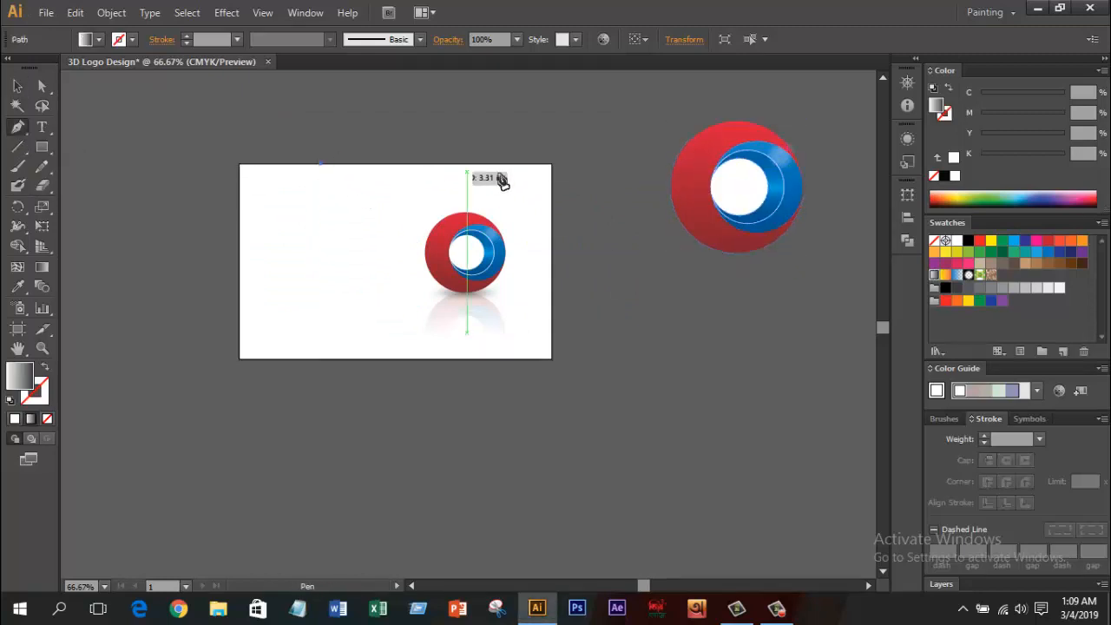
pyautogui.click(552, 164)
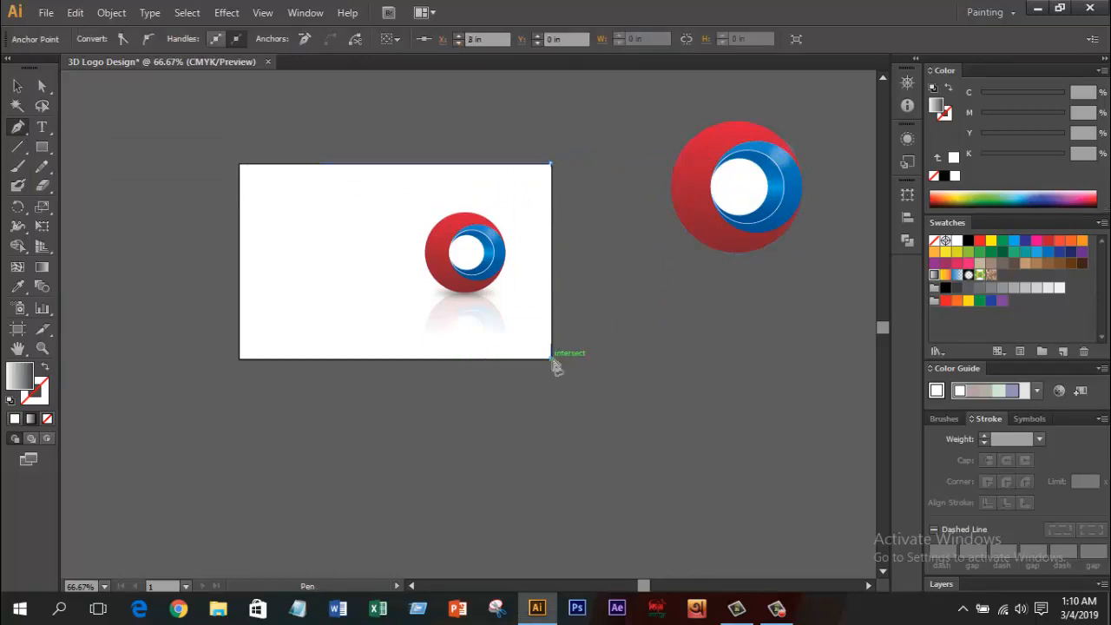
pyautogui.click(552, 358)
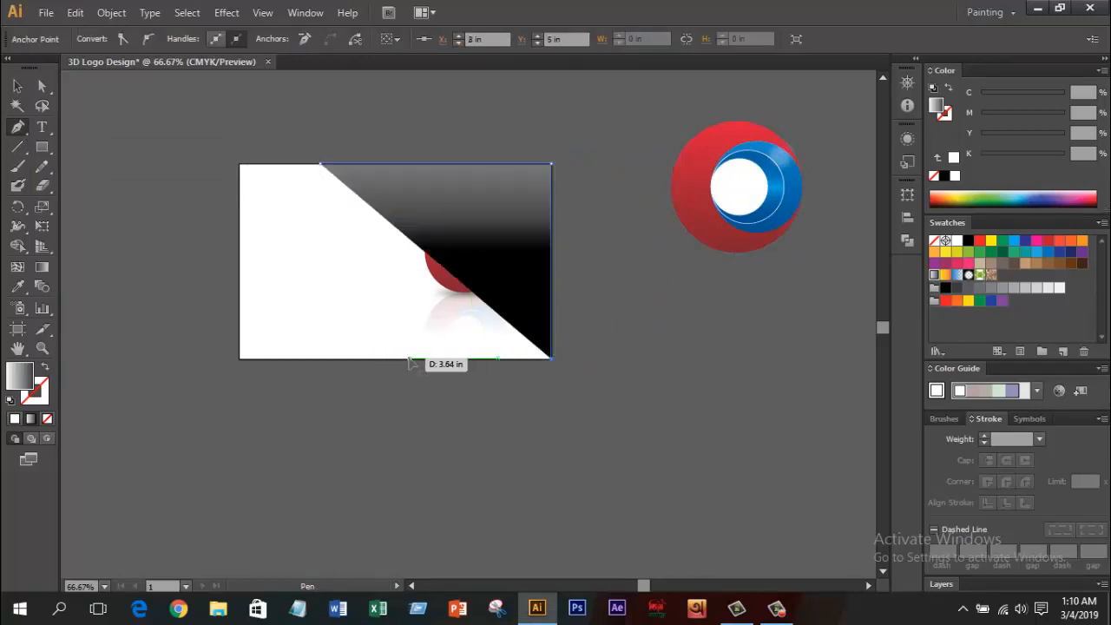
pyautogui.click(408, 358)
pyautogui.moveTo(323, 165); pyautogui.dragTo(340, 185)
pyautogui.scroll(3, 322, 107)
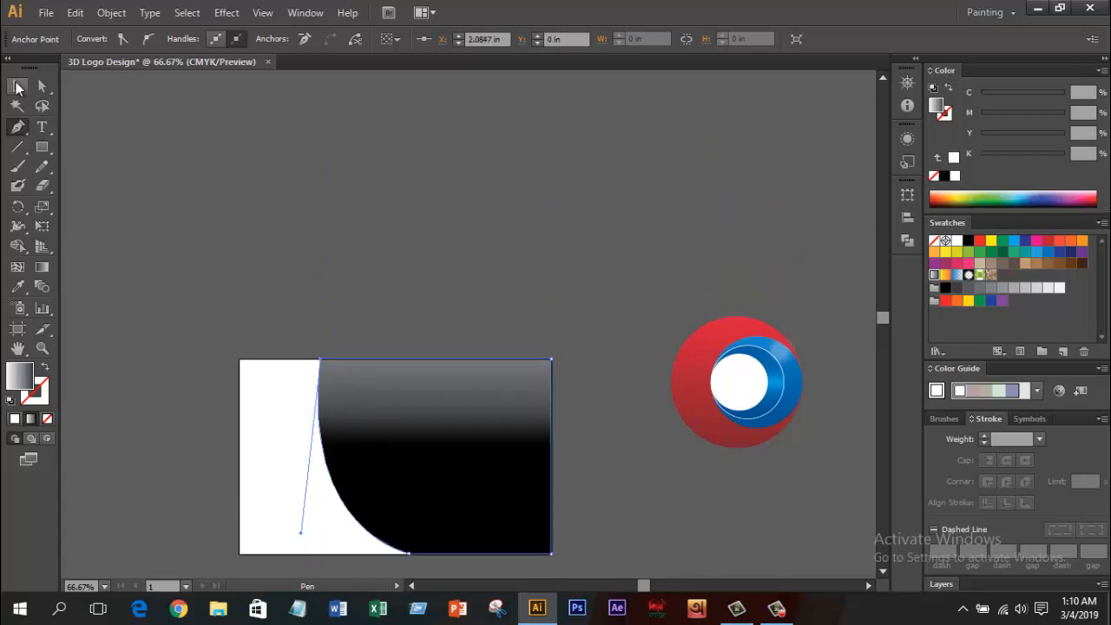
pyautogui.scroll(-3, 313, 137)
# Step: Fill the curved shape with the red swatch C=15 M=100 Y=90 K=10 and send it to the back
pyautogui.click(17, 287)
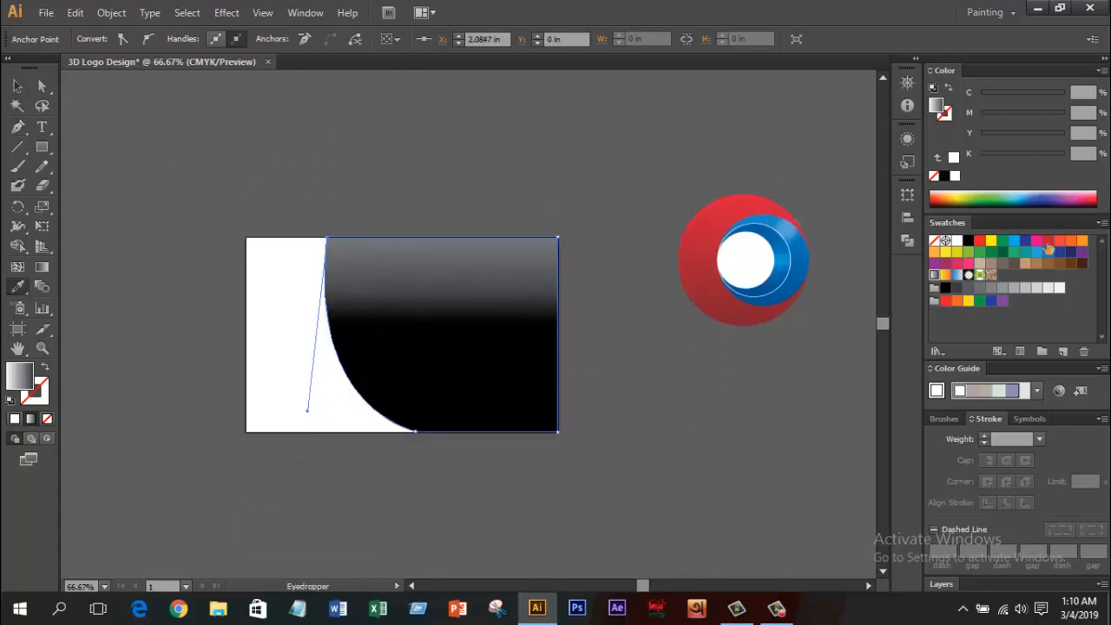
pyautogui.click(1048, 244)
pyautogui.click(18, 86)
pyautogui.rightClick(467, 317)
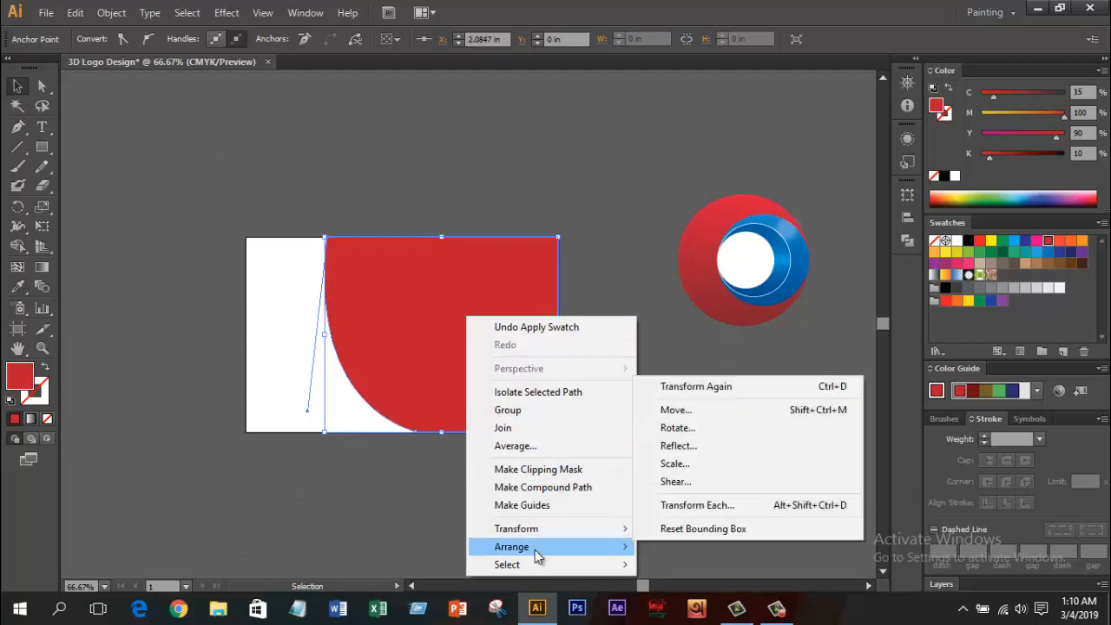
pyautogui.moveTo(538, 556)
pyautogui.click(686, 523)
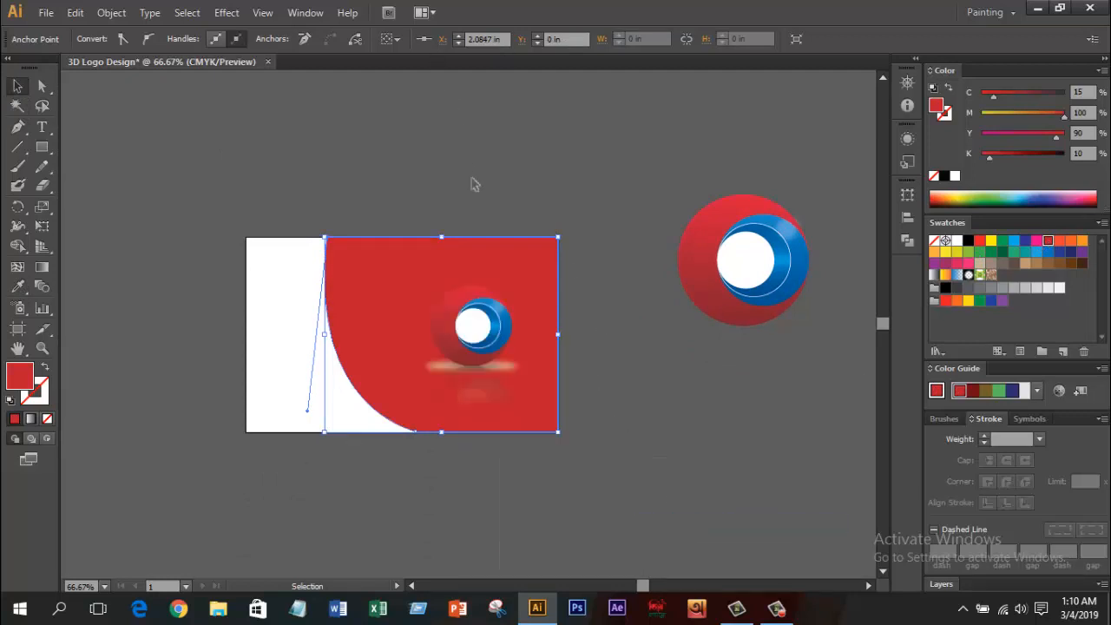
# Step: Try the red background shape at 30% opacity
pyautogui.click(368, 255)
pyautogui.click(516, 40)
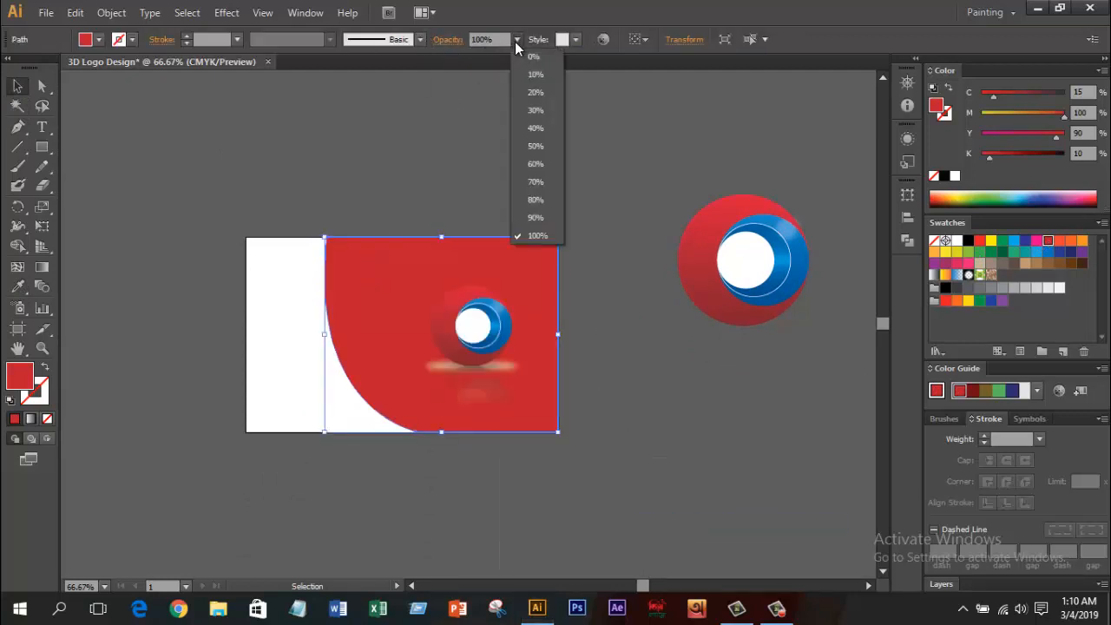
pyautogui.click(536, 110)
pyautogui.click(587, 193)
pyautogui.scroll(-1, 521, 217)
# Step: Set the red background shape's opacity to 10%
pyautogui.click(422, 233)
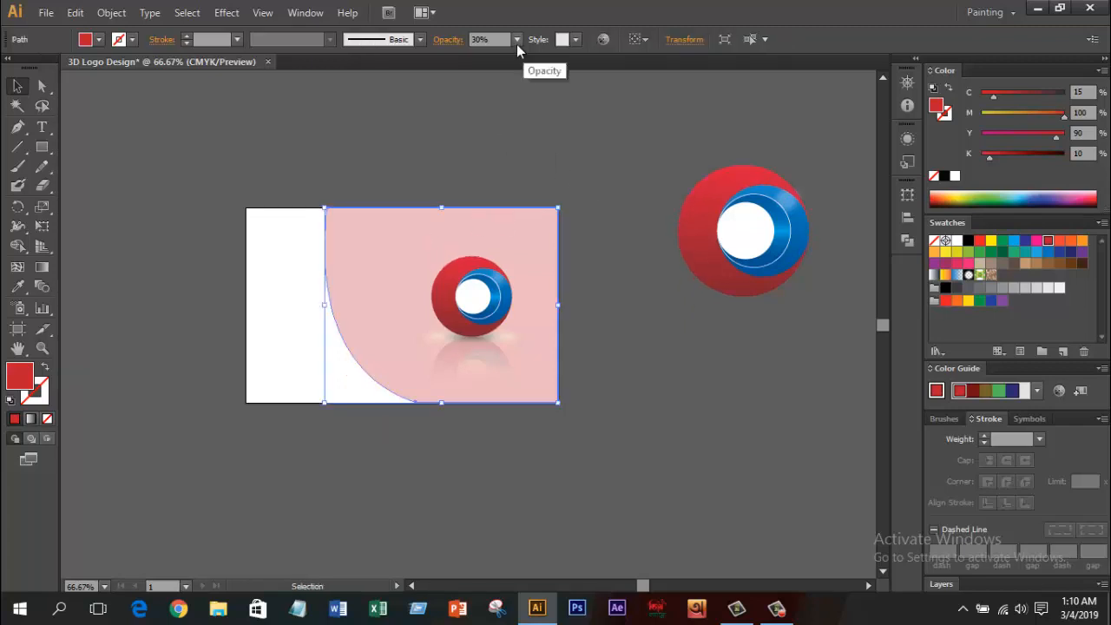
pyautogui.click(517, 40)
pyautogui.click(538, 78)
pyautogui.click(620, 266)
# Step: Move the large logo copy onto the artboard, scale it up slightly and place it over the smaller logo
pyautogui.moveTo(620, 265); pyautogui.dragTo(667, 282)
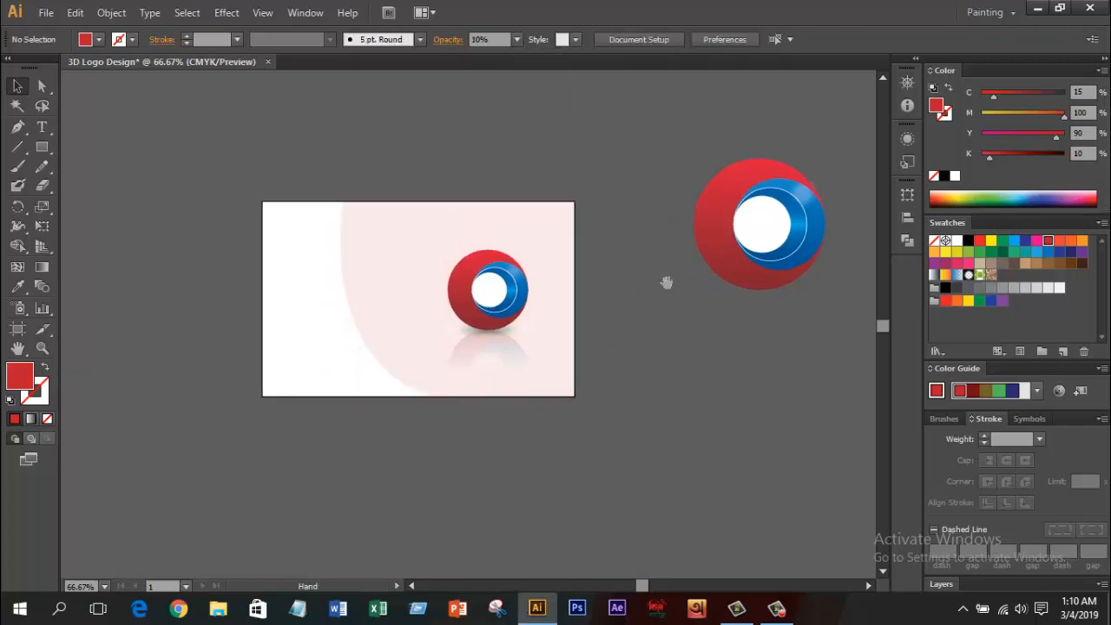
pyautogui.moveTo(726, 205); pyautogui.dragTo(383, 260)
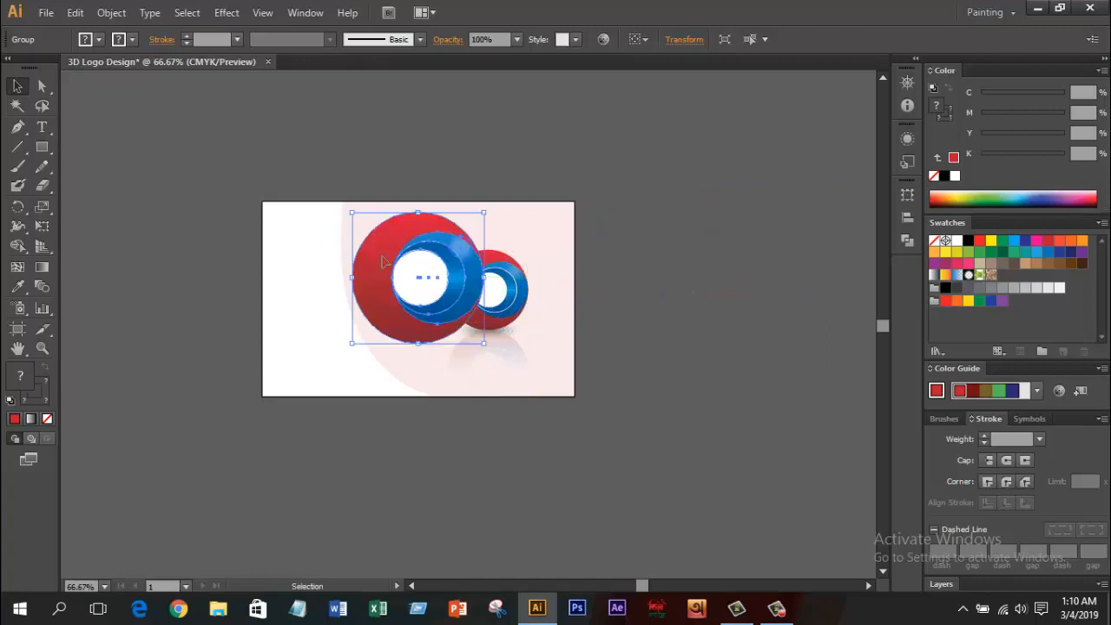
pyautogui.moveTo(484, 212)
pyautogui.mouseDown()
pyautogui.moveTo(530, 196)
pyautogui.moveTo(496, 201)
pyautogui.mouseUp()
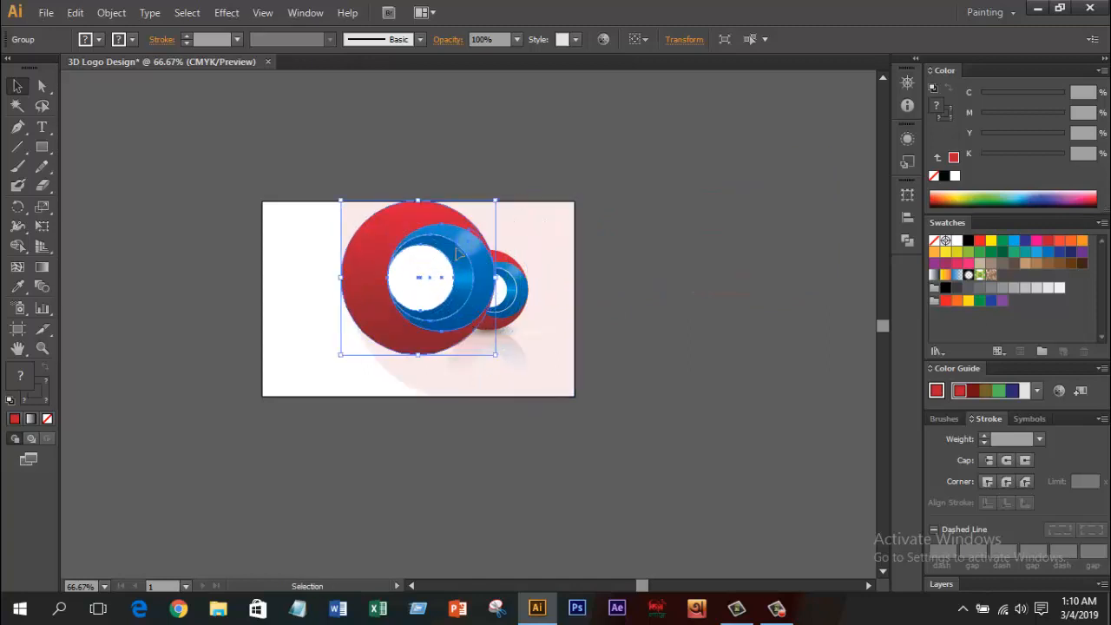
pyautogui.moveTo(473, 249); pyautogui.dragTo(586, 250)
# Step: Set the large logo copy's opacity to 10% so it acts as a watermark
pyautogui.click(516, 40)
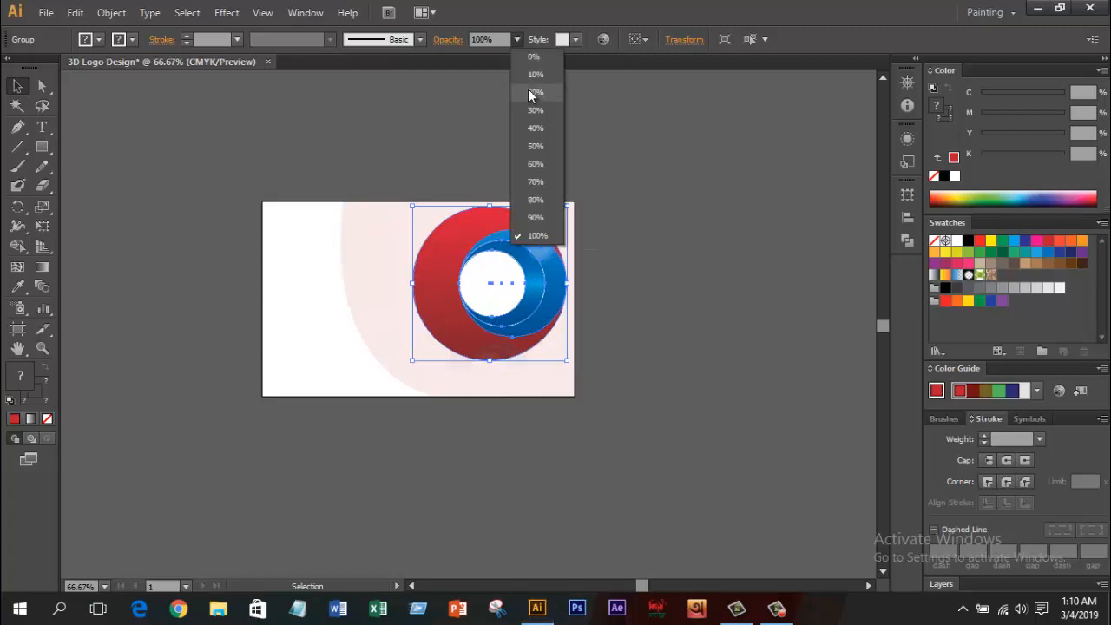
pyautogui.click(528, 78)
pyautogui.click(636, 198)
pyautogui.hotkey('ctrl', '1')
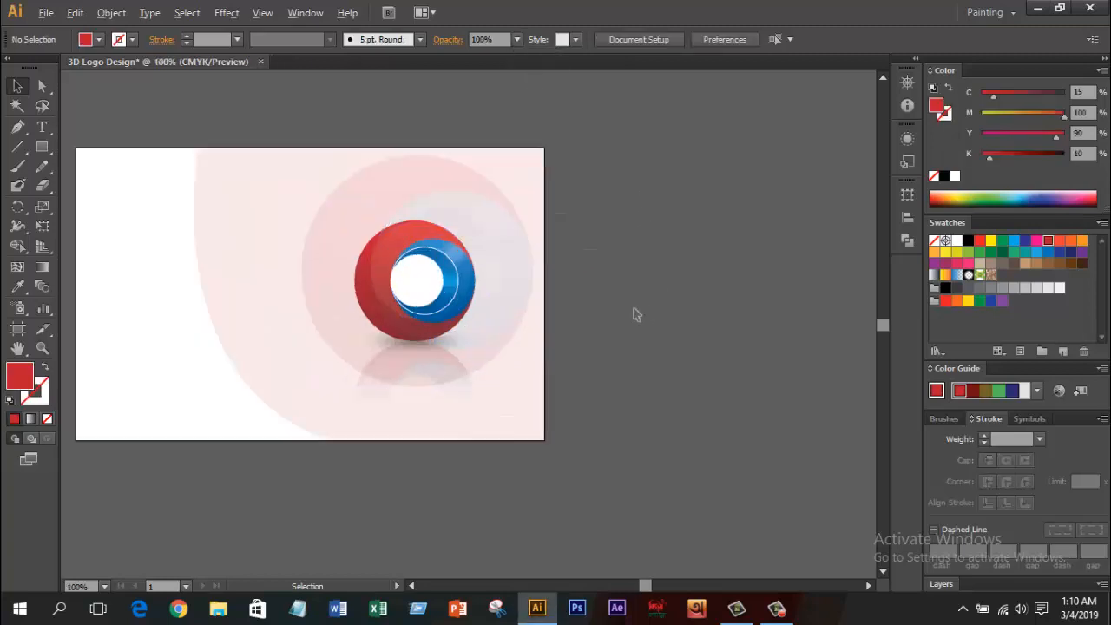
# Step: Send the faint large logo copy backward so that it lies behind the main logo
pyautogui.click(437, 191)
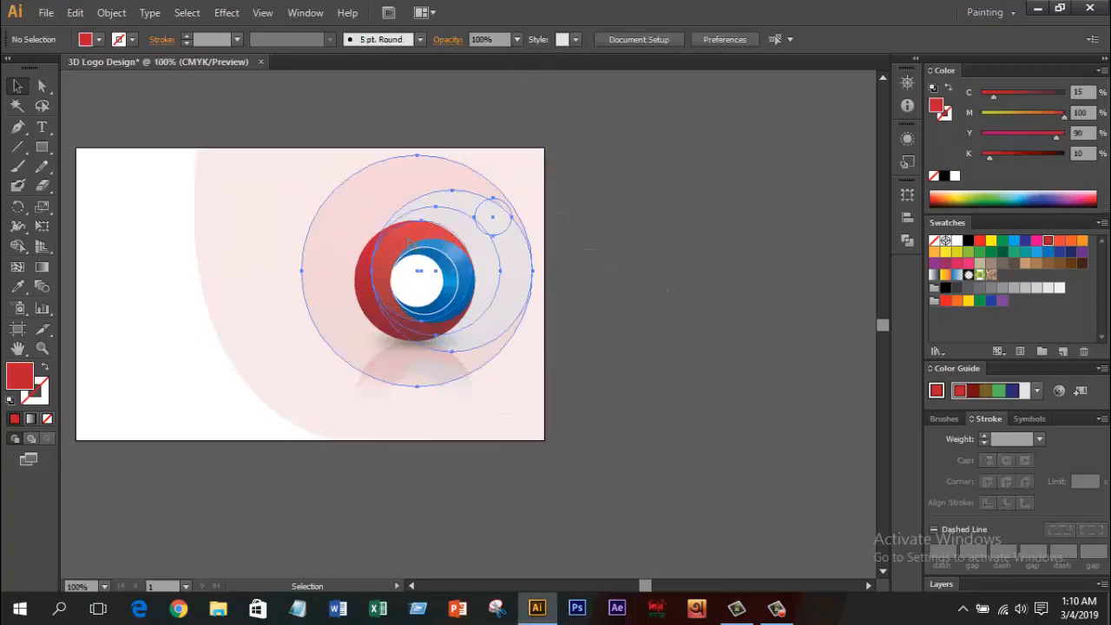
pyautogui.rightClick(437, 183)
pyautogui.moveTo(499, 322)
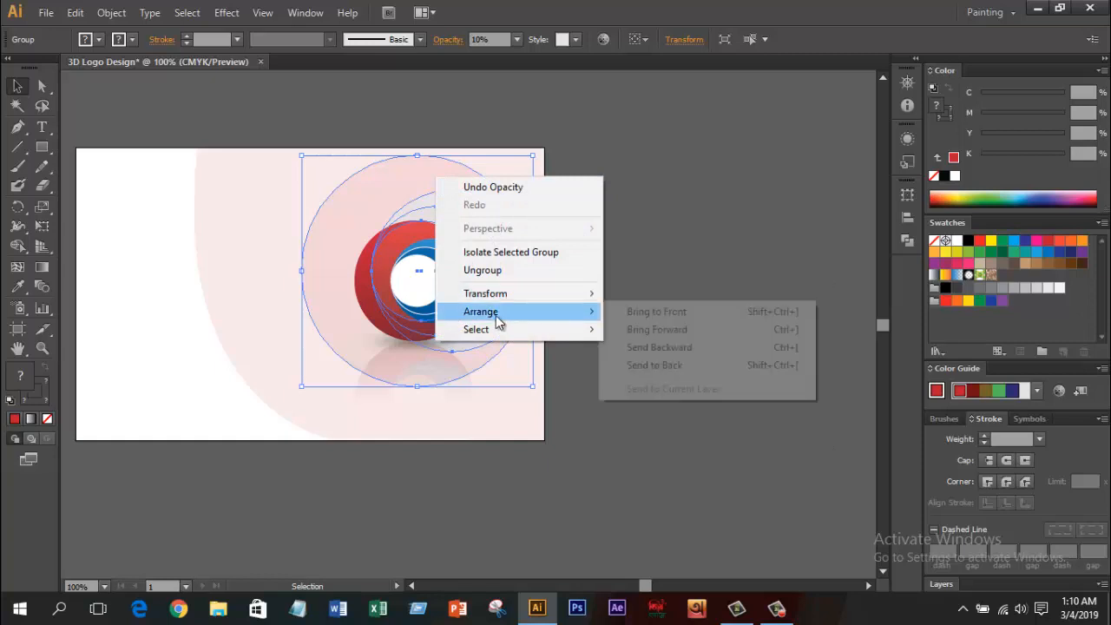
pyautogui.click(638, 347)
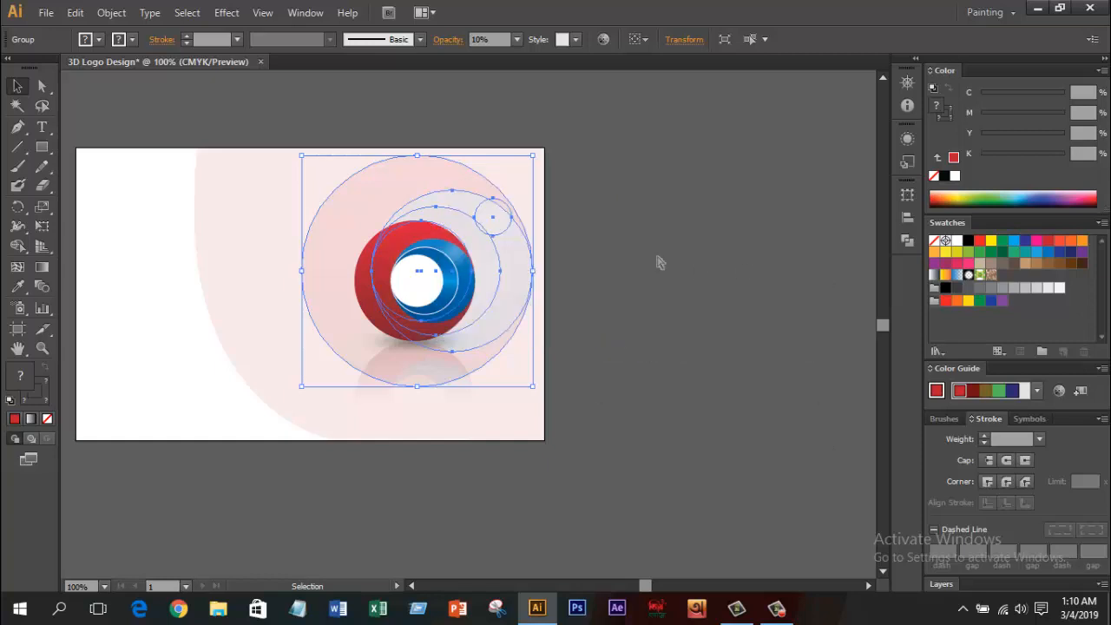
pyautogui.press('a')
pyautogui.press('v')
pyautogui.click(659, 259)
pyautogui.scroll(-1, 658, 259)
pyautogui.click(550, 318)
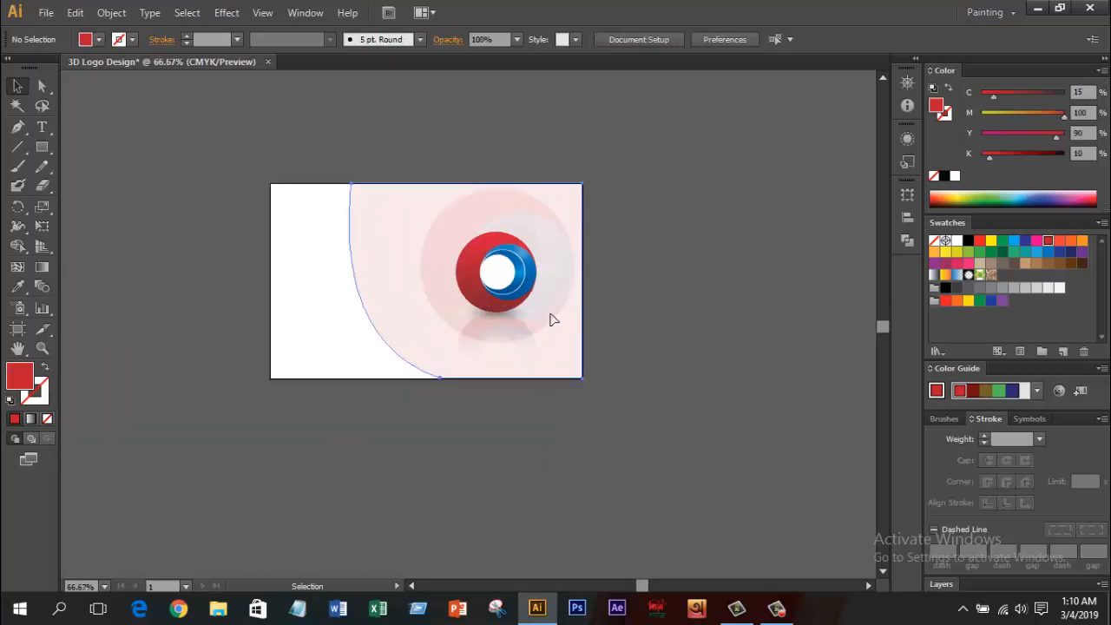
pyautogui.press('1')
pyautogui.click(665, 305)
pyautogui.scroll(-1, 665, 304)
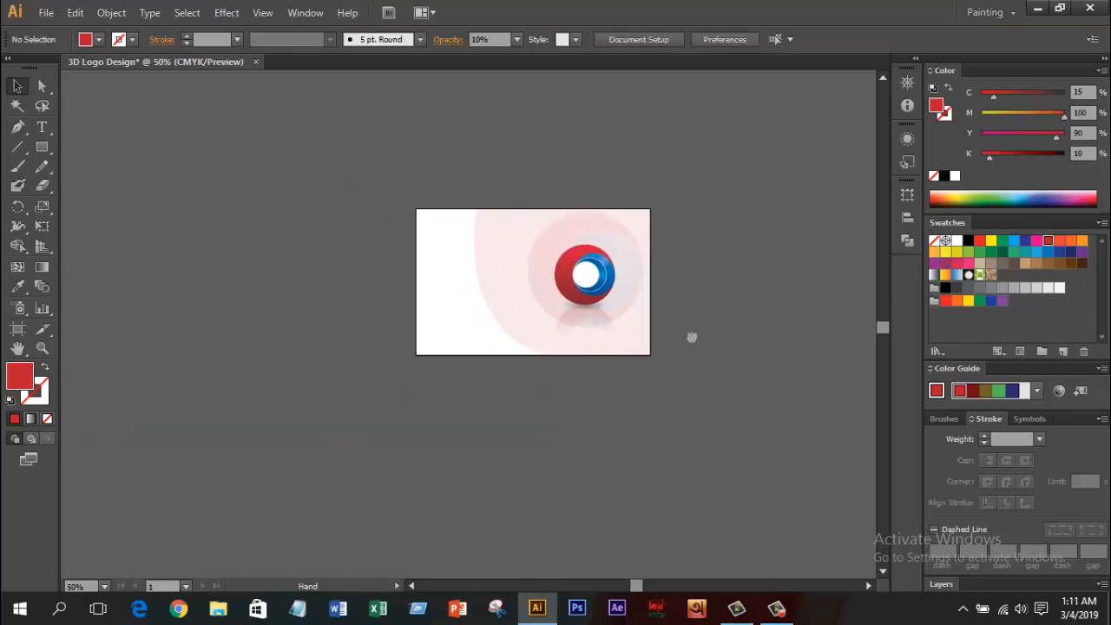
# Step: Add the two-line text "3D LOGO DESIGN" in the artboard's white area and set the word DESIGN to 15 pt
pyautogui.scroll(1, 687, 322)
pyautogui.click(49, 134)
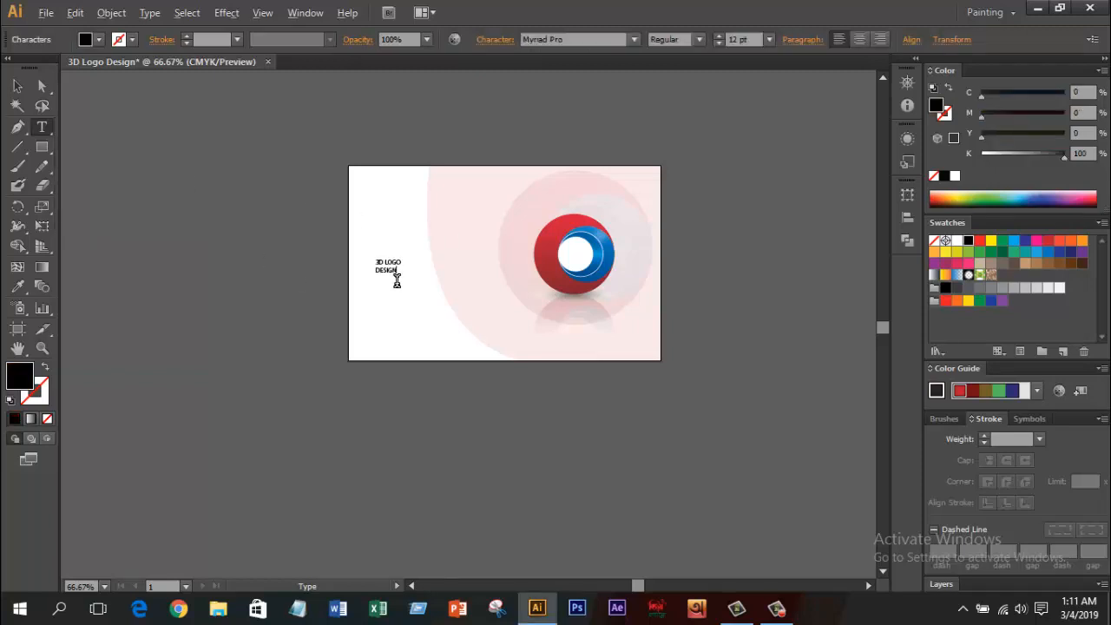
pyautogui.scroll(1, 397, 280)
pyautogui.moveTo(397, 264); pyautogui.dragTo(315, 265)
pyautogui.scroll(4, 737, 41)
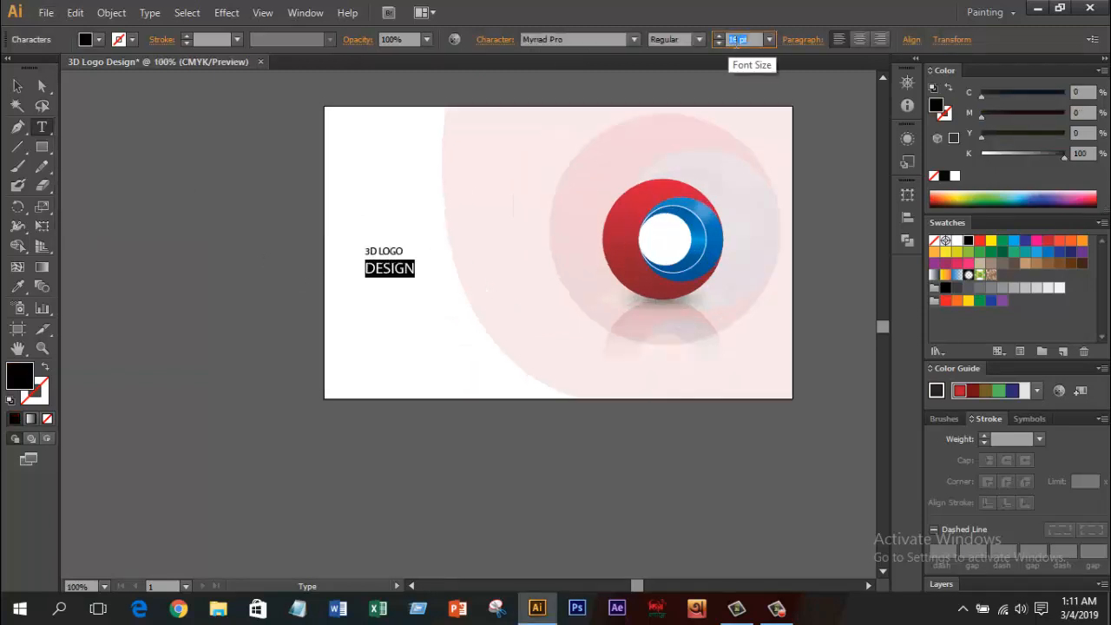
pyautogui.scroll(-2, 737, 41)
# Step: Set the "3D LOGO DESIGN" text to the Bold style of Myriad Pro
pyautogui.click(18, 105)
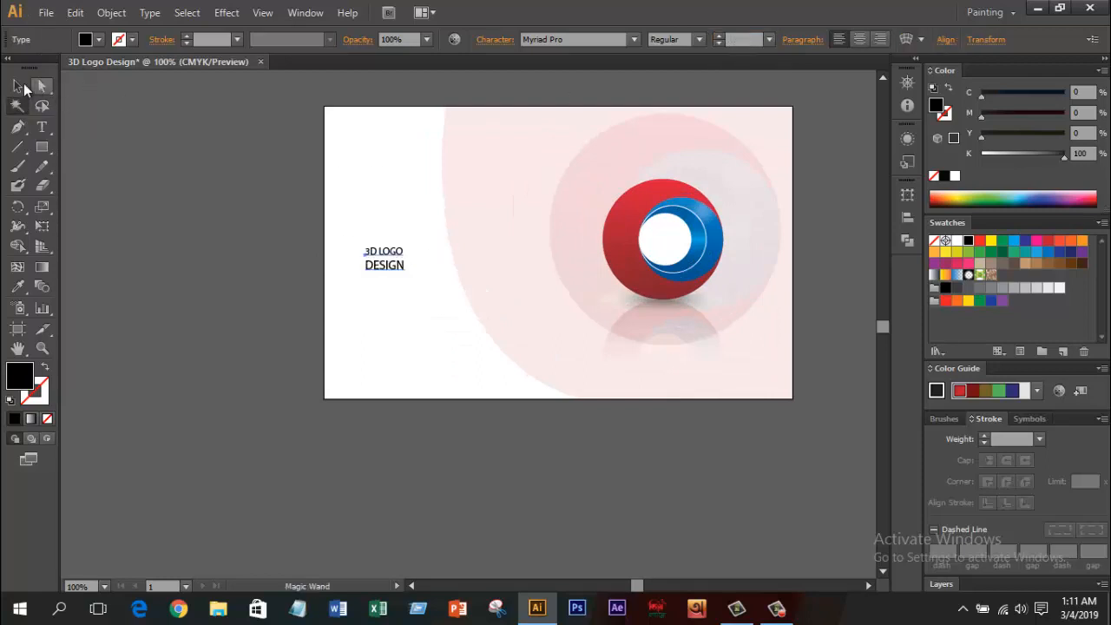
pyautogui.click(18, 86)
pyautogui.click(384, 258)
pyautogui.click(700, 39)
pyautogui.click(668, 199)
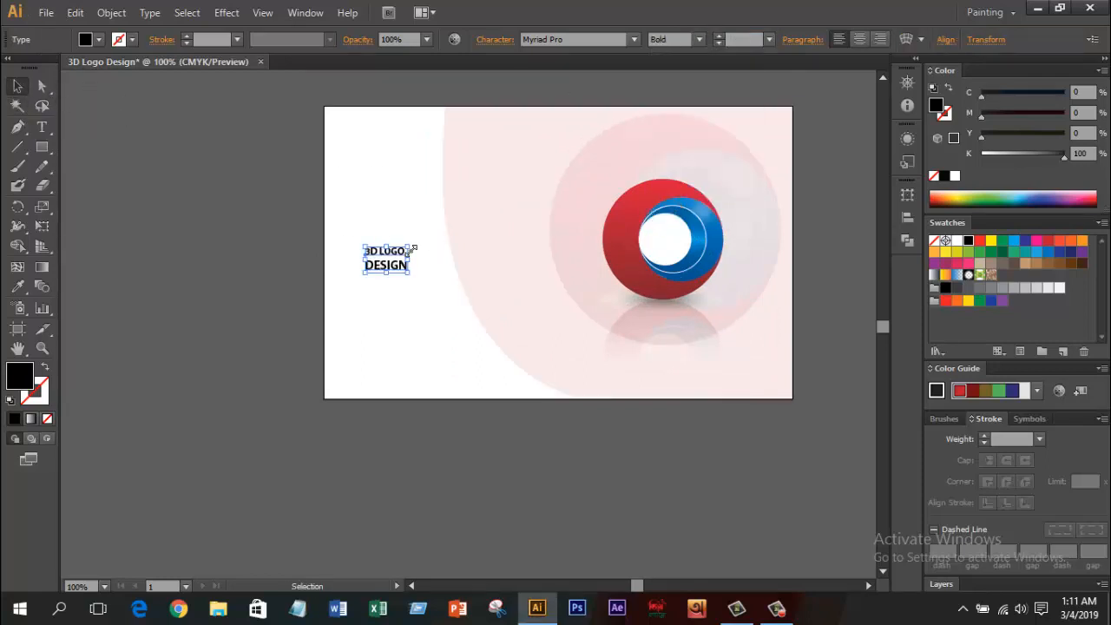
# Step: Enlarge the "3D LOGO DESIGN" text to a headline beside the logo and tighten its line spacing
pyautogui.moveTo(413, 248); pyautogui.dragTo(513, 199)
pyautogui.hotkey('alt', 'Up')
pyautogui.hotkey('alt', 'Up')
pyautogui.hotkey('alt', 'Up')
pyautogui.hotkey('alt', 'Up')
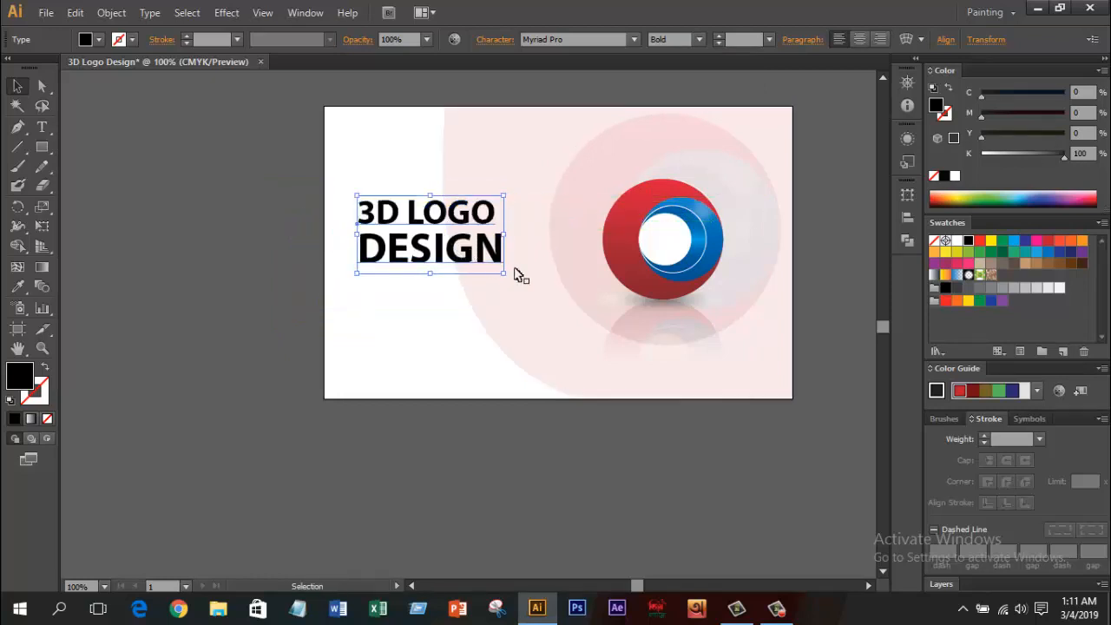
pyautogui.moveTo(504, 273); pyautogui.dragTo(484, 259)
# Step: Color the "3D LOGO DESIGN" headline with the red swatch C=15 M=100 Y=90 K=10
pyautogui.click(18, 286)
pyautogui.click(1048, 243)
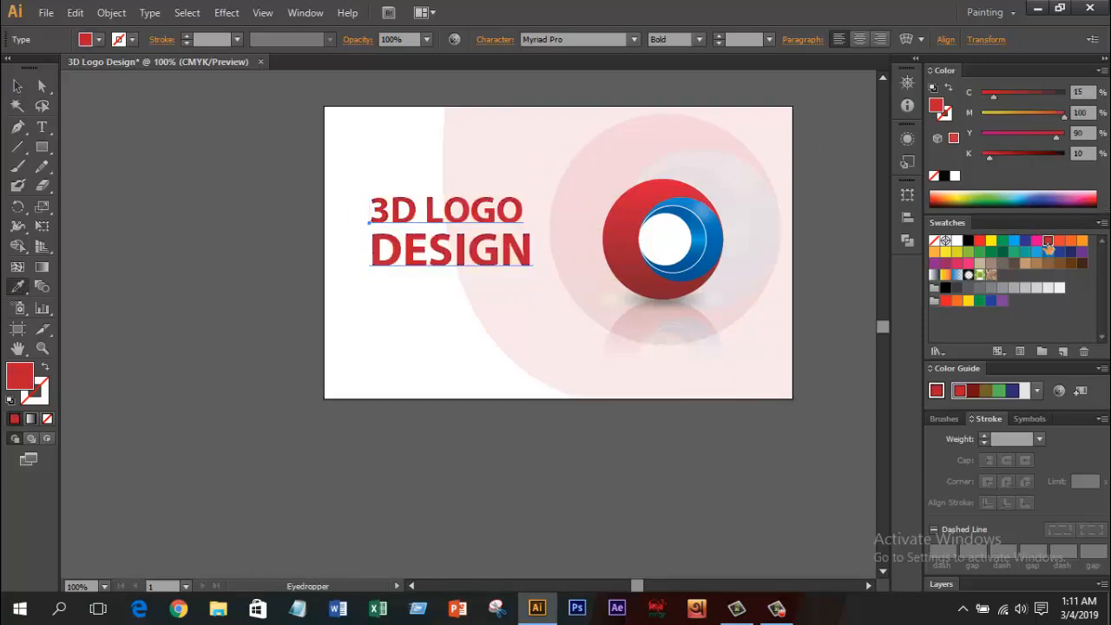
pyautogui.click(17, 86)
pyautogui.click(258, 376)
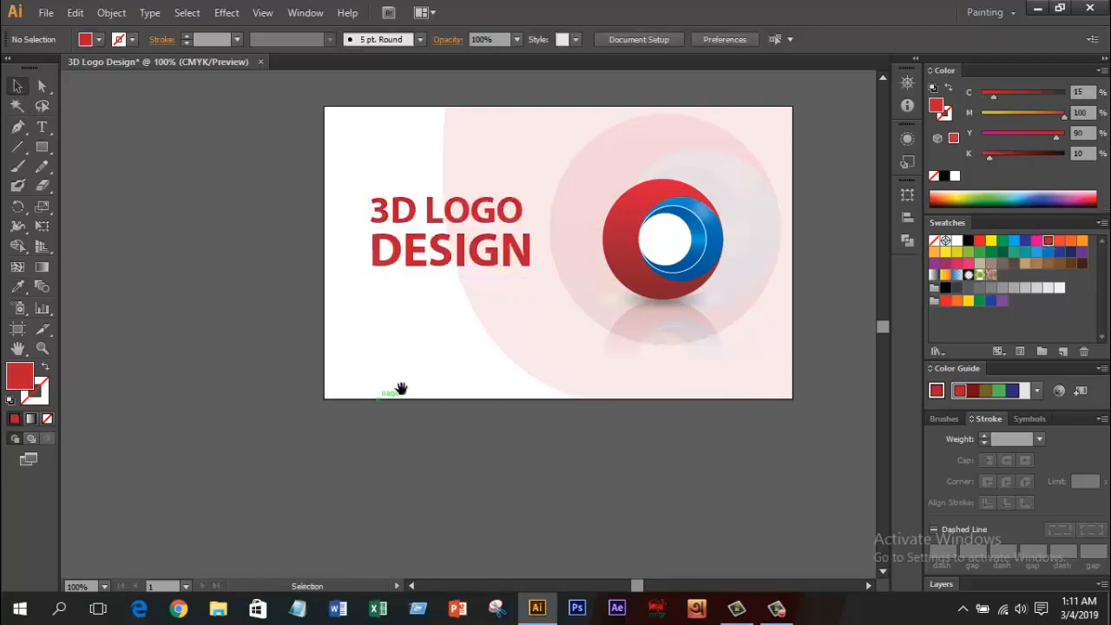
# Step: Add the text "THANK YOU FRO WATCHING" at 36 pt below the headline, near the artboard's lower edge
pyautogui.moveTo(401, 388); pyautogui.dragTo(373, 383)
pyautogui.moveTo(41, 126); pyautogui.dragTo(69, 127)
pyautogui.click(389, 356)
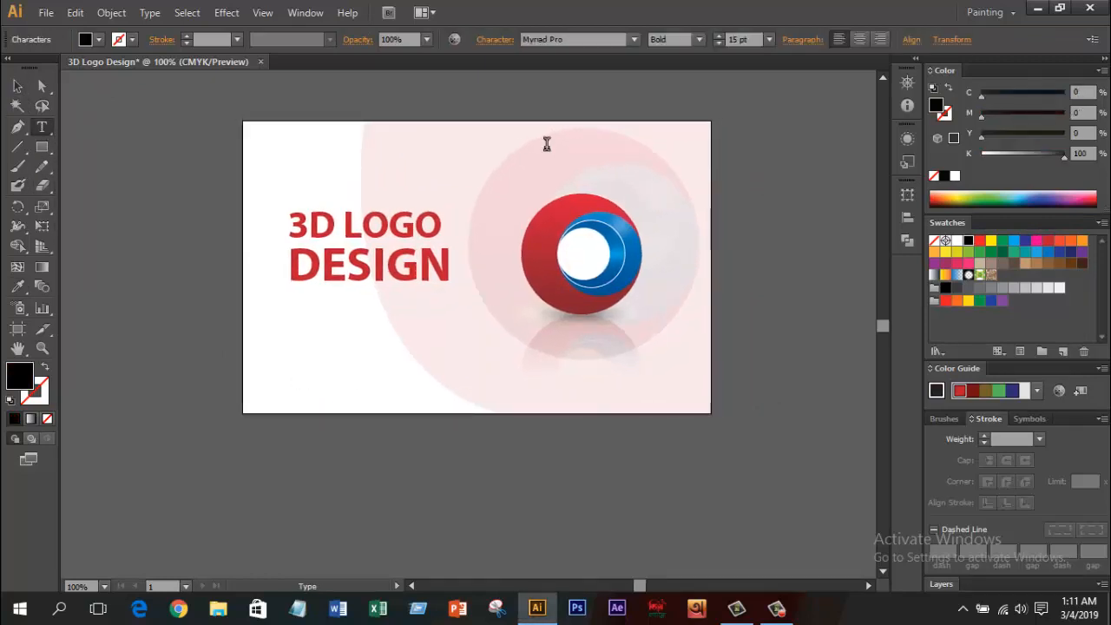
pyautogui.click(769, 40)
pyautogui.click(782, 277)
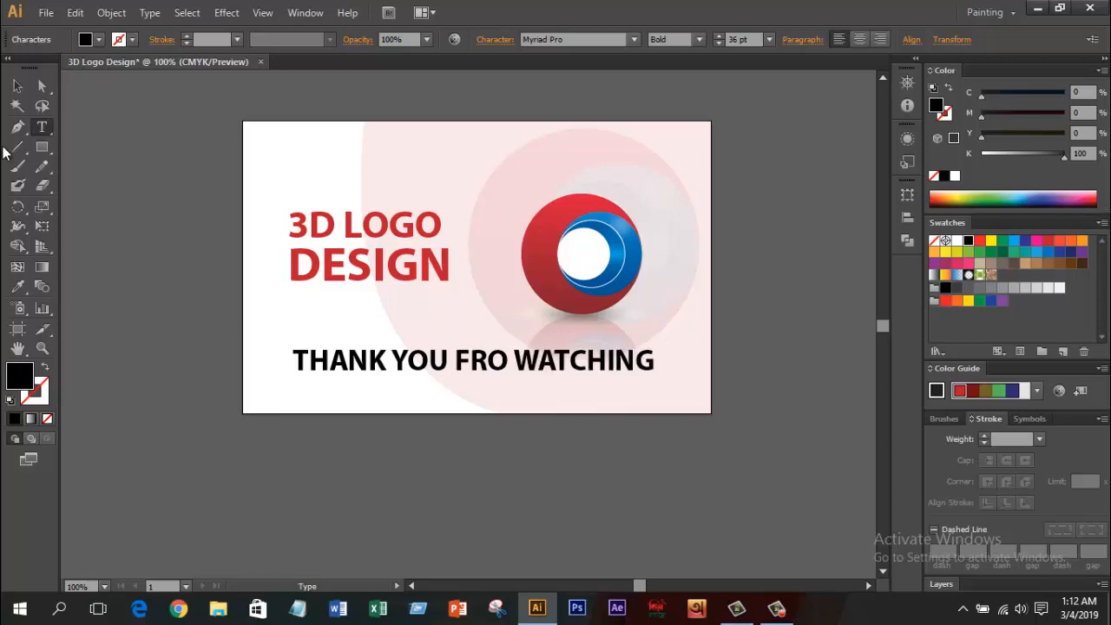
pyautogui.click(17, 85)
pyautogui.click(739, 315)
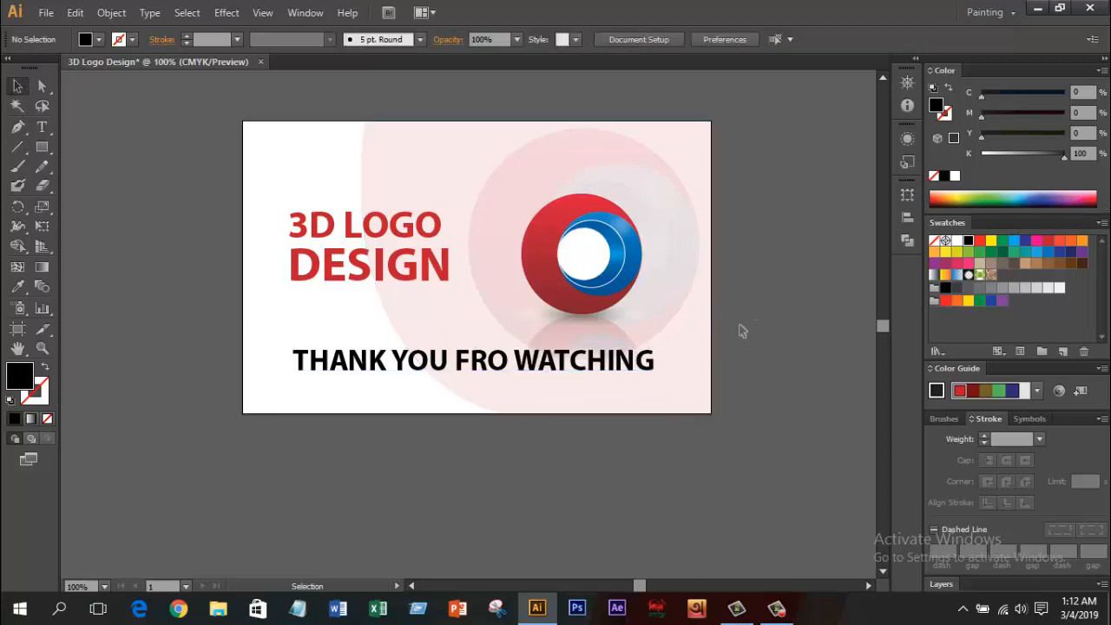